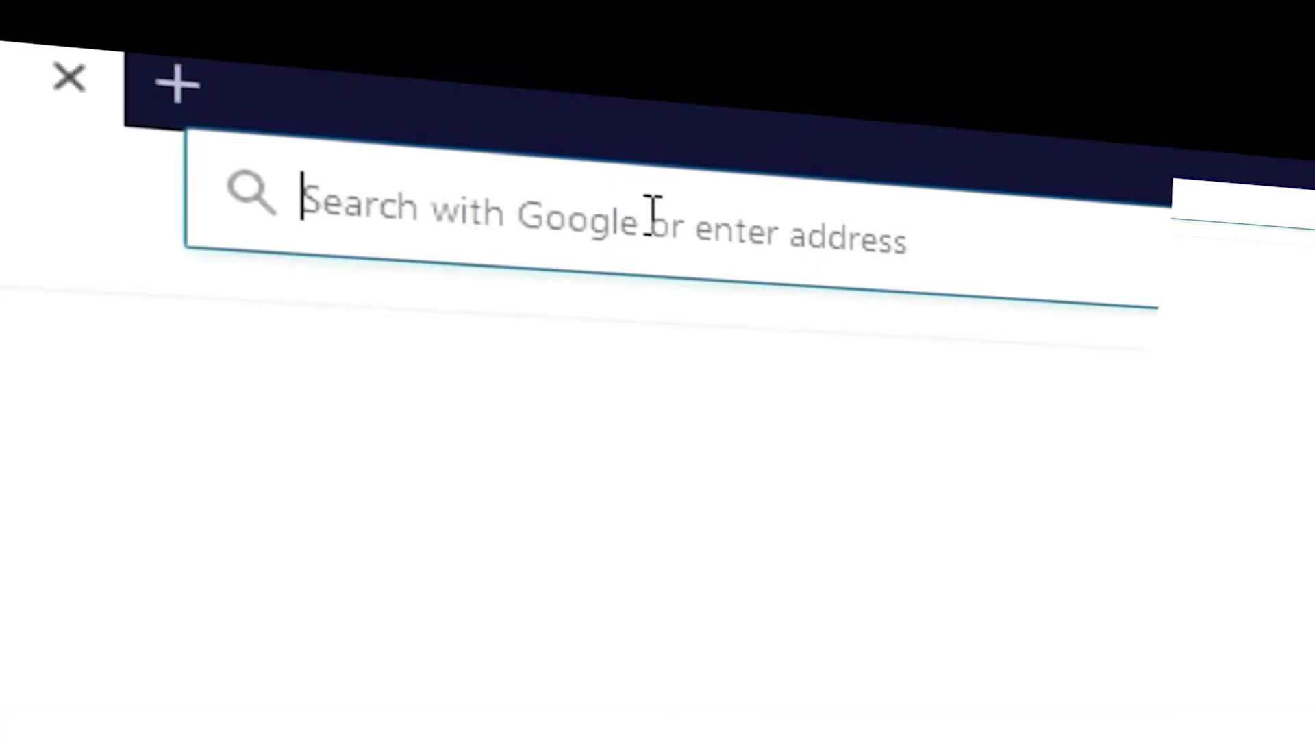
{"action": "type", "text": "wpred"}
Load wpressdoctor.com/wpml in the address bar, retyping it once, to reach wpml.org
{"action": "key", "text": "BackSpace"}
{"action": "type", "text": "ssdoctor.com/"}
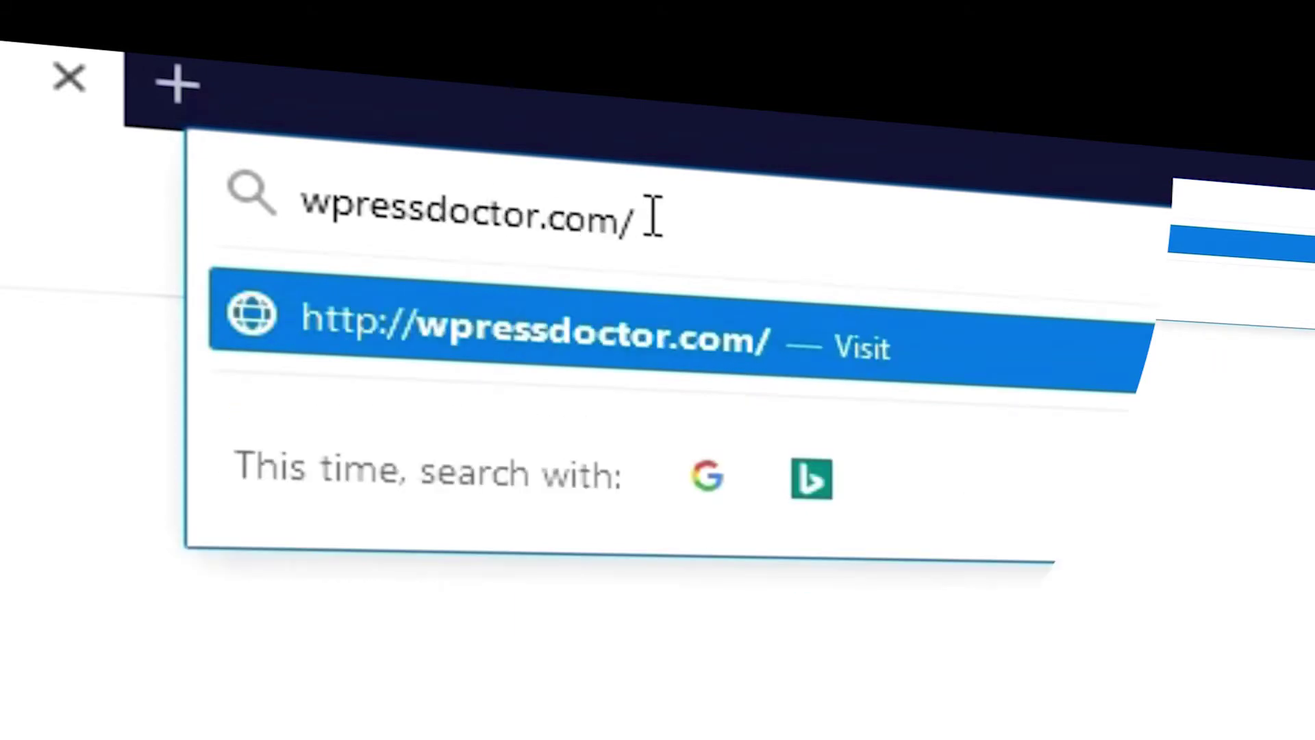
{"action": "type", "text": "wpml"}
{"action": "key", "text": "Return"}
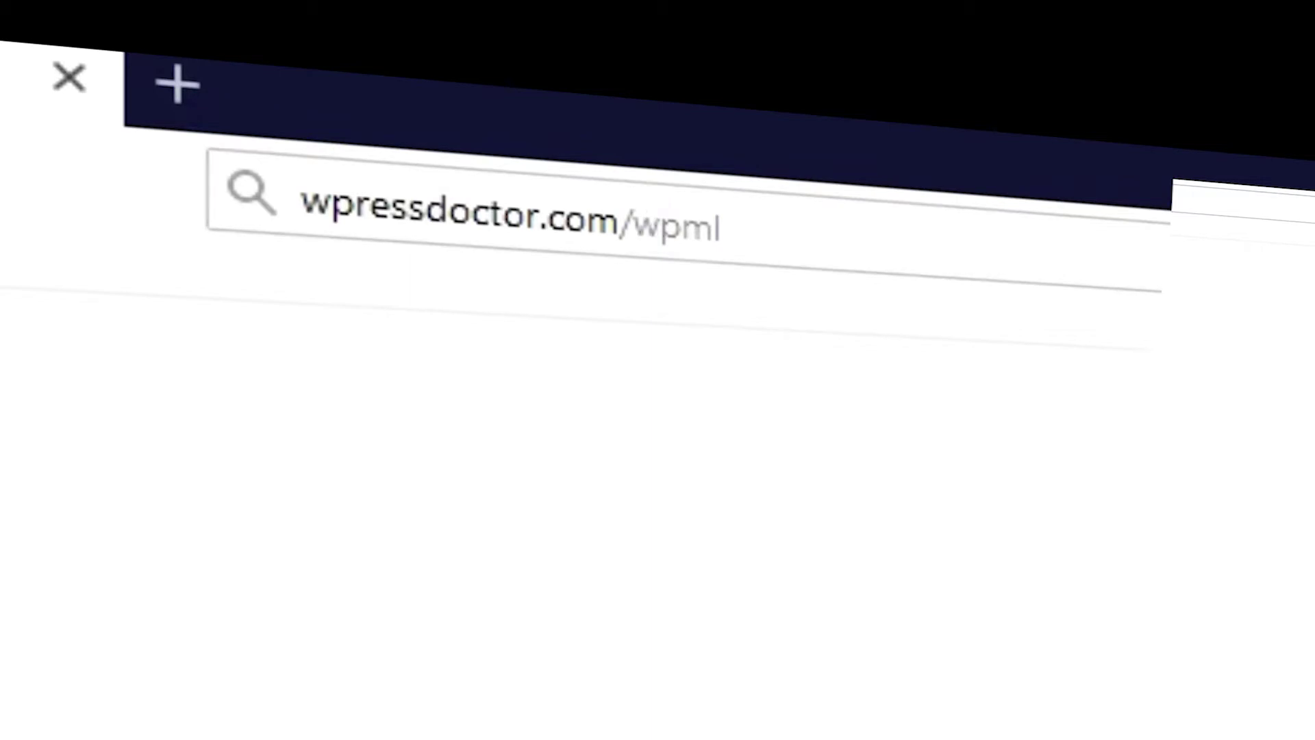
{"action": "left_click", "coordinate": [648, 171]}
{"action": "key", "text": "BackSpace"}
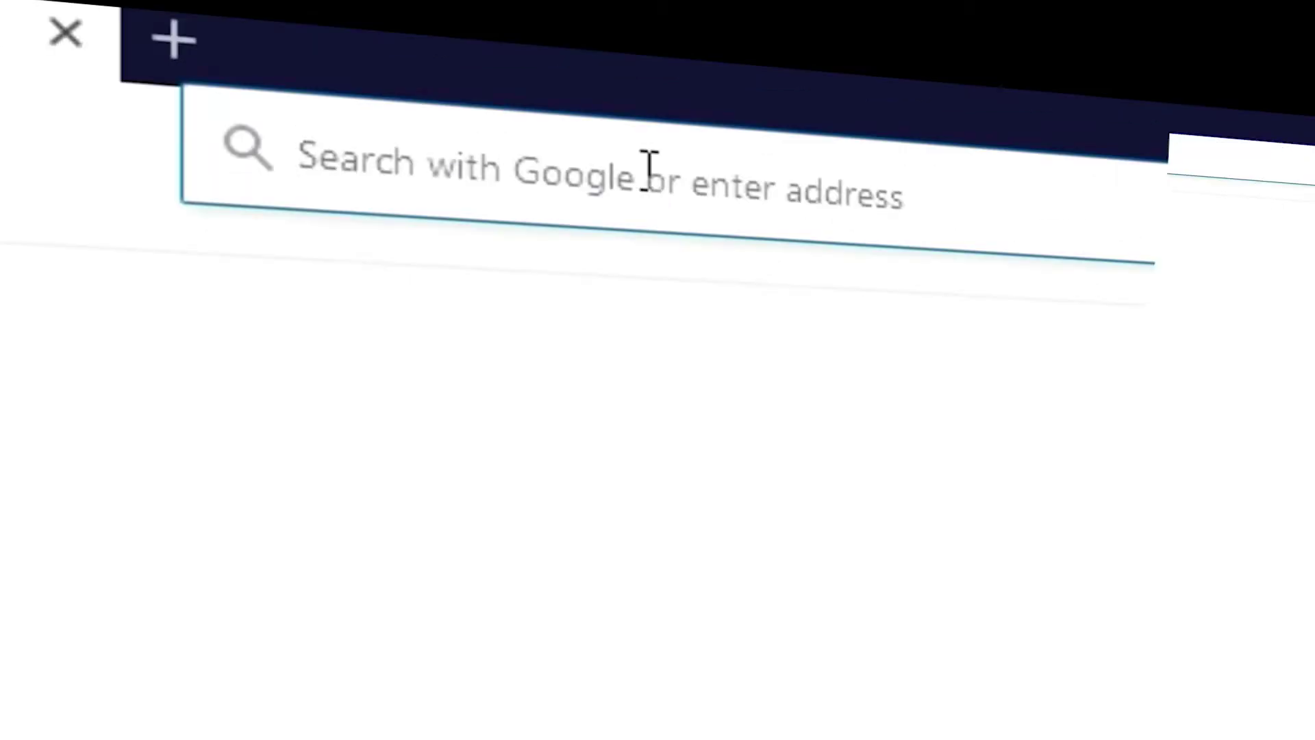
{"action": "type", "text": "wpredssdoc"}
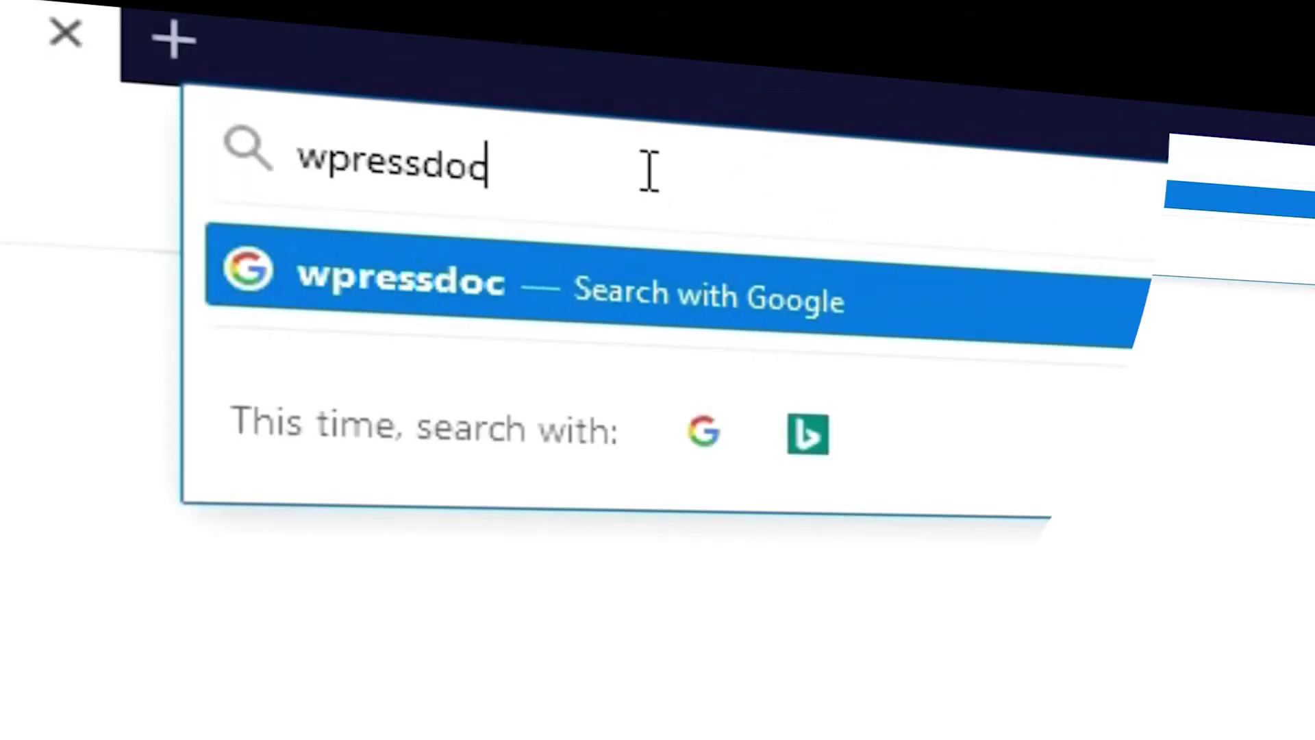
{"action": "type", "text": "tor.com/"}
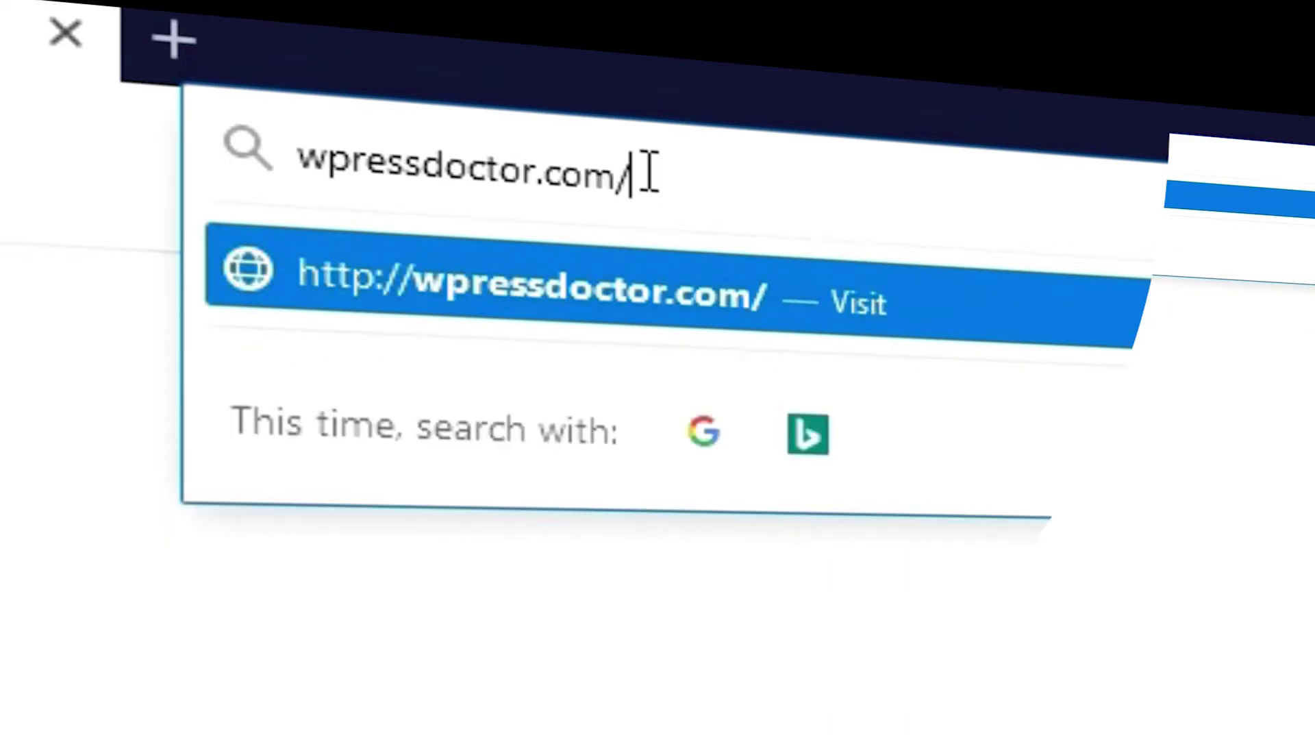
{"action": "type", "text": "wpml"}
{"action": "key", "text": "Return"}
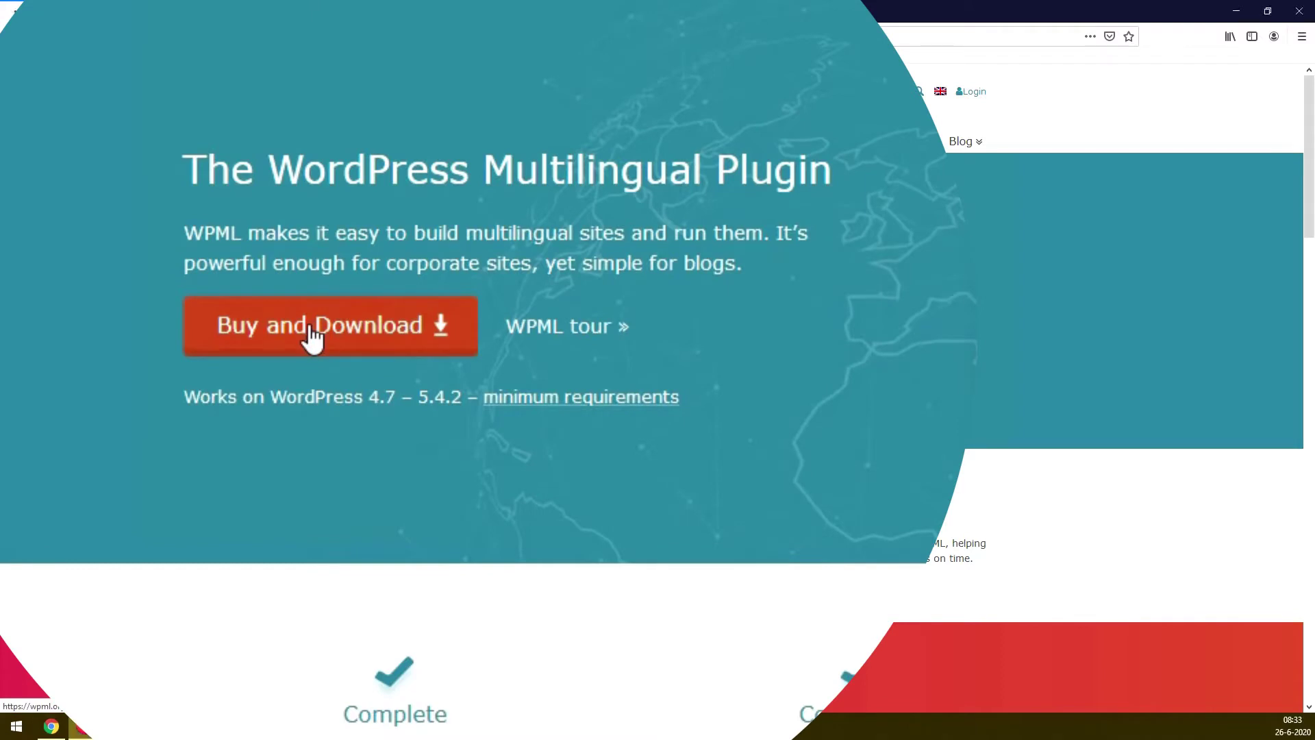
Review the pricing page, highlighting the Multilingual CMS plan's page-builder support, 3 websites and one-year terms
{"action": "left_click", "coordinate": [311, 336]}
{"action": "scroll", "coordinate": [224, 384], "scroll_direction": "down", "scroll_amount": 2}
{"action": "scroll", "coordinate": [228, 387], "scroll_direction": "down", "scroll_amount": 2}
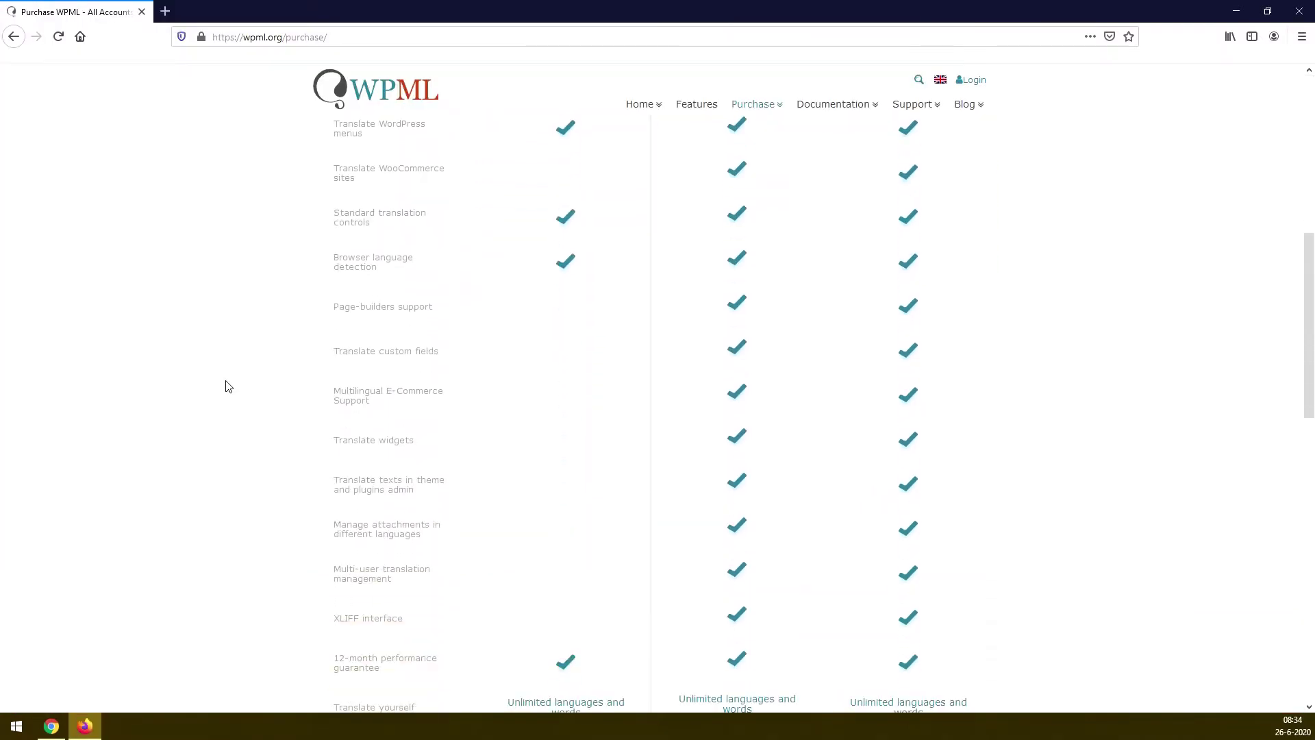
{"action": "left_click_drag", "start_coordinate": [330, 311], "coordinate": [442, 318]}
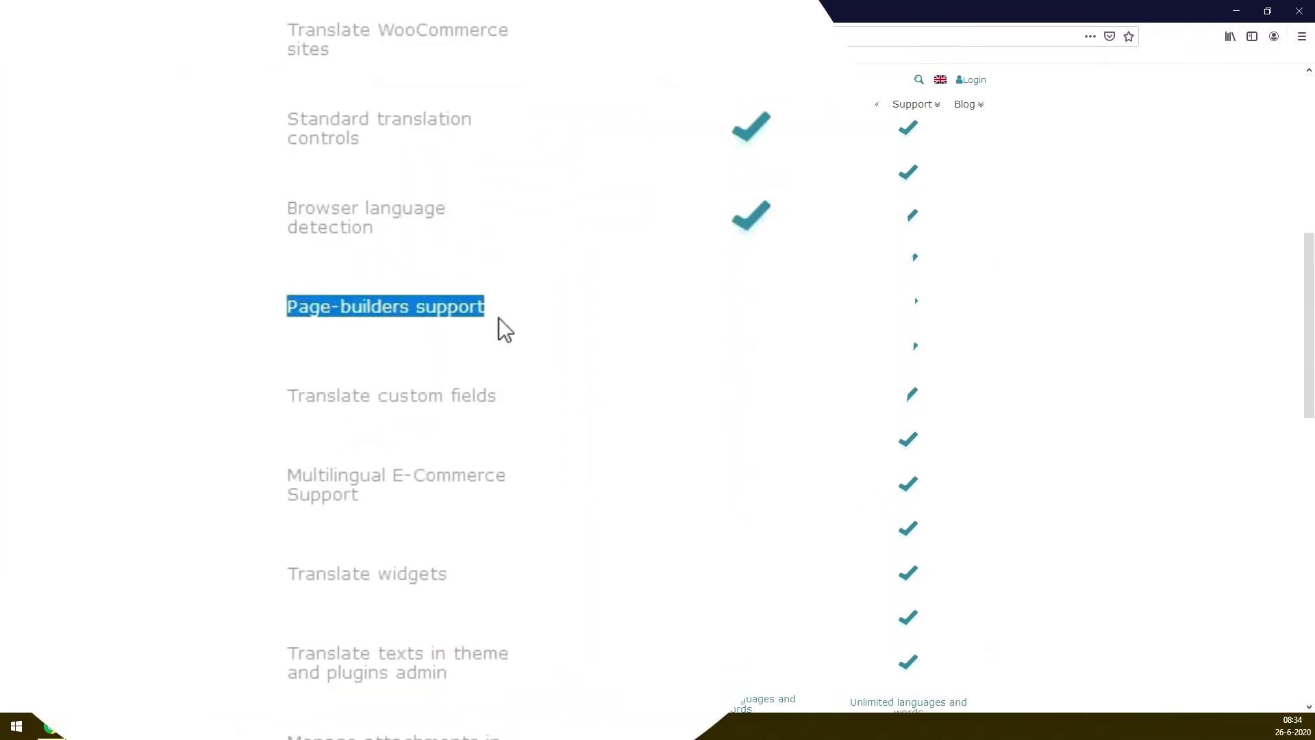
{"action": "scroll", "coordinate": [735, 269], "scroll_direction": "up", "scroll_amount": 2}
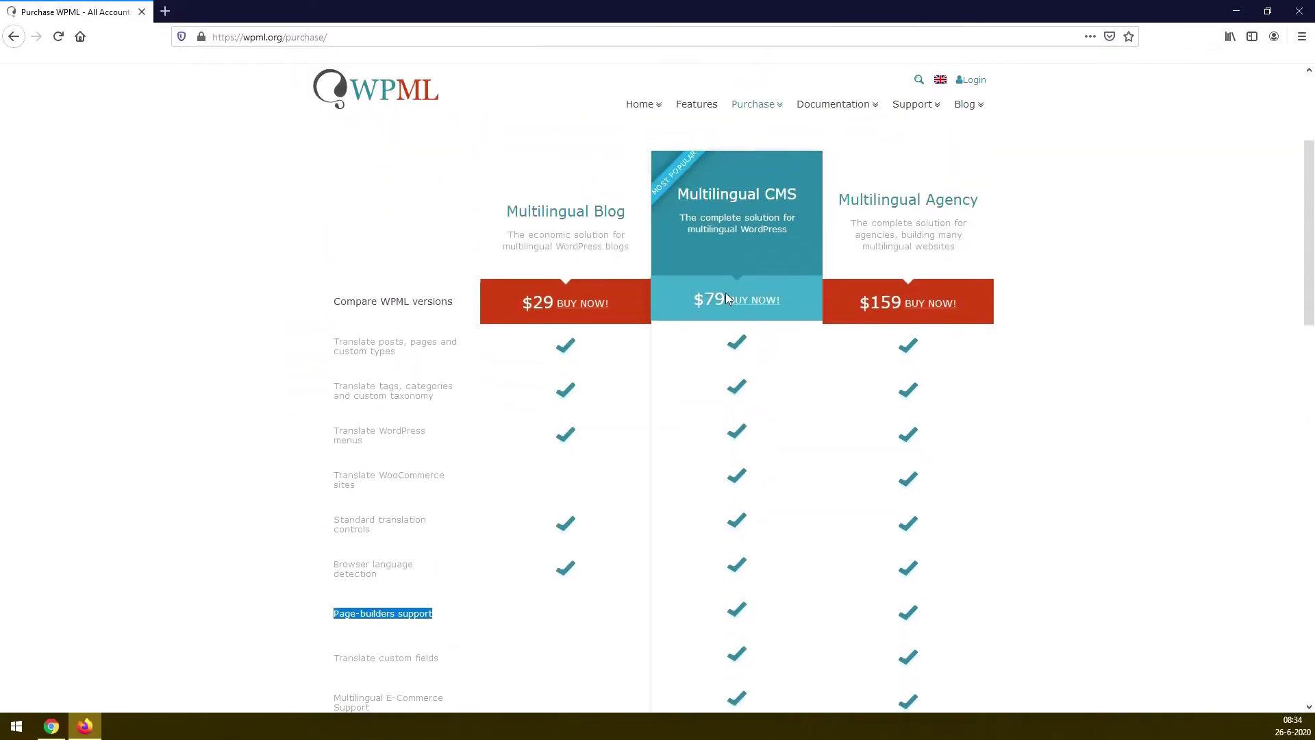
{"action": "left_click_drag", "start_coordinate": [680, 202], "coordinate": [993, 212]}
{"action": "left_click", "coordinate": [838, 211]}
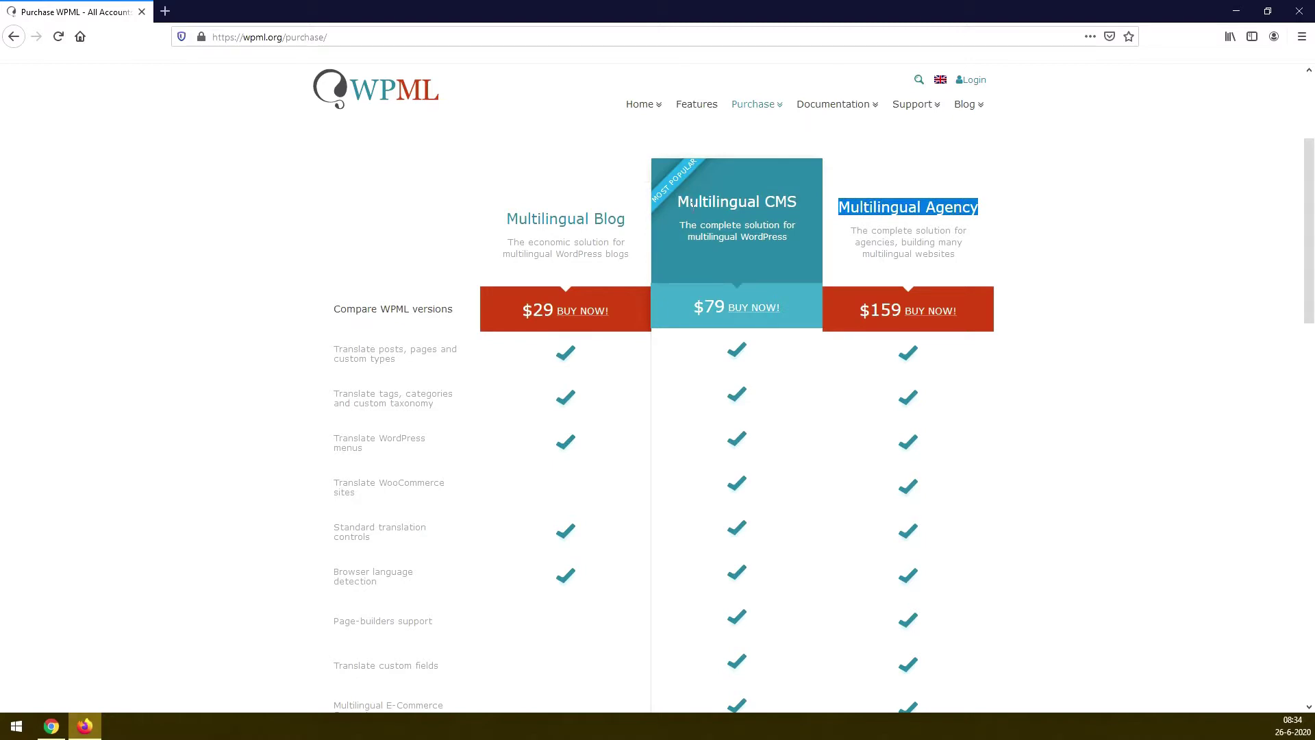
{"action": "left_click_drag", "start_coordinate": [678, 204], "coordinate": [805, 207]}
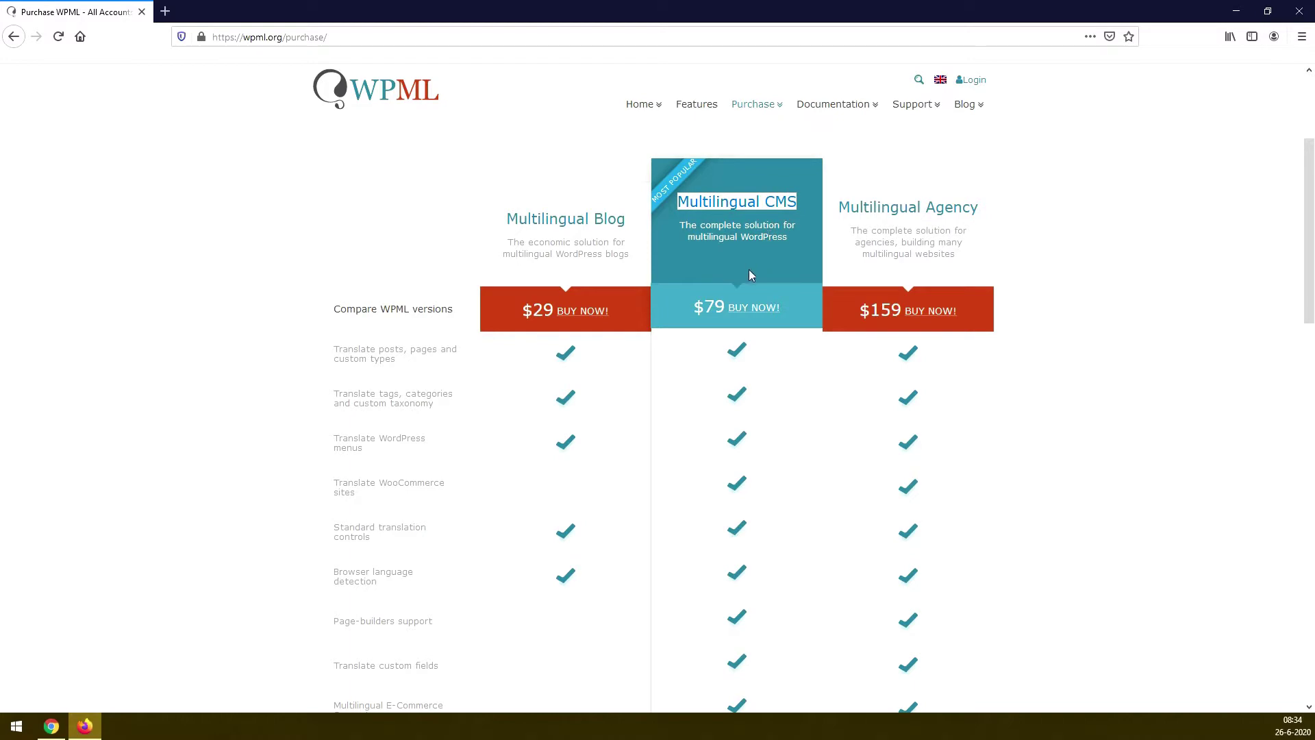
{"action": "scroll", "coordinate": [714, 344], "scroll_direction": "down", "scroll_amount": 5}
{"action": "scroll", "coordinate": [716, 350], "scroll_direction": "down", "scroll_amount": 3}
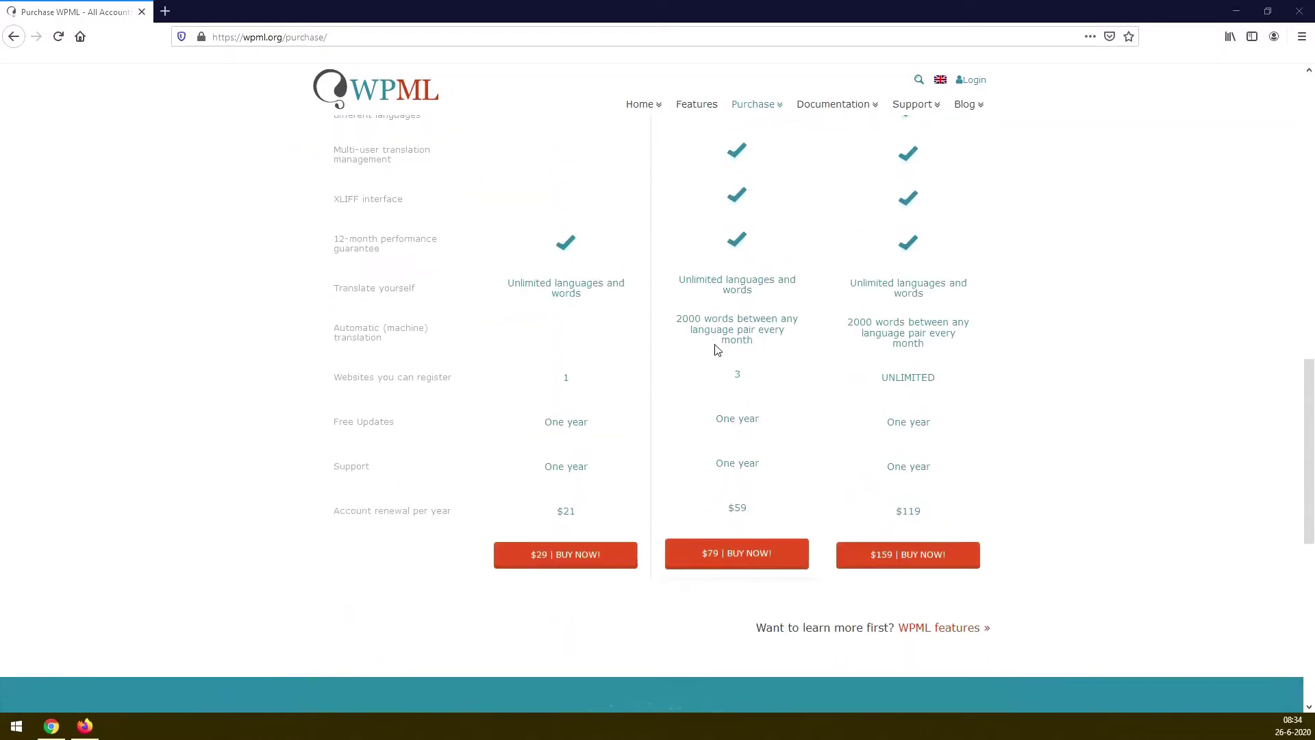
{"action": "double_click", "coordinate": [739, 383]}
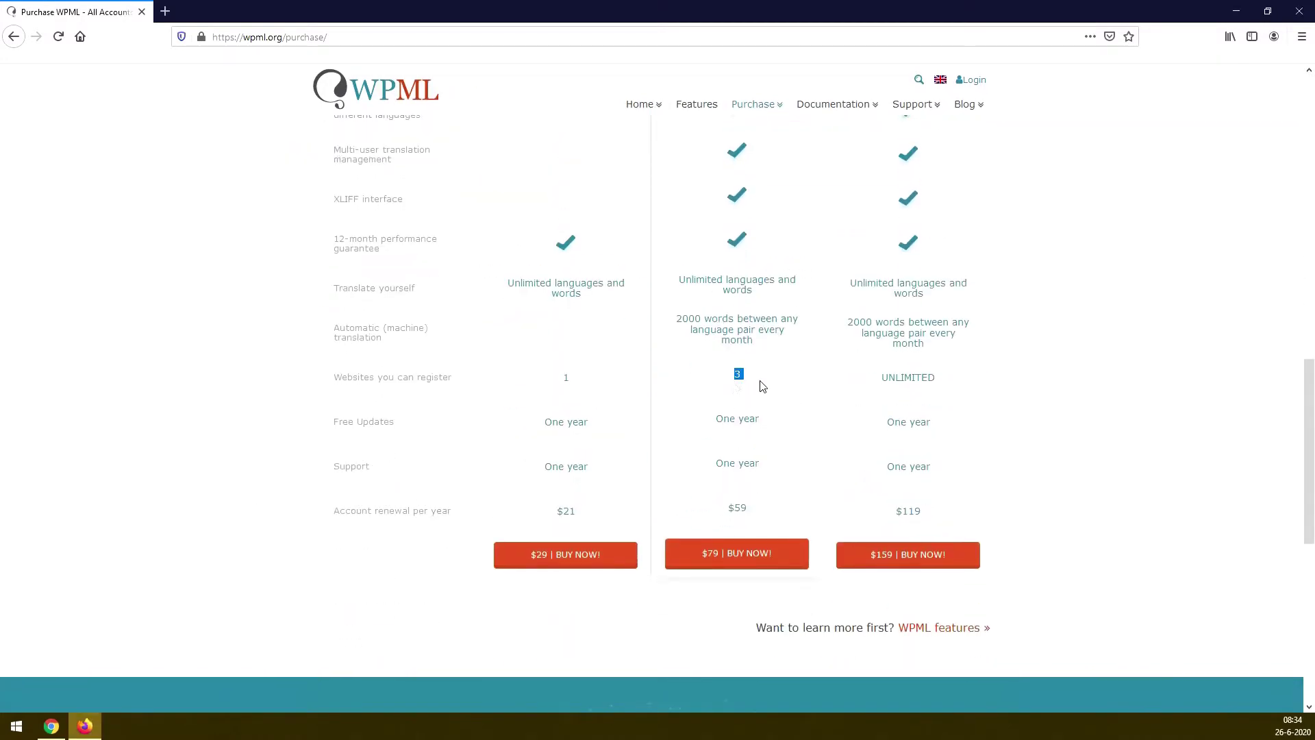
{"action": "left_click_drag", "start_coordinate": [759, 418], "coordinate": [720, 420]}
{"action": "left_click", "coordinate": [720, 422]}
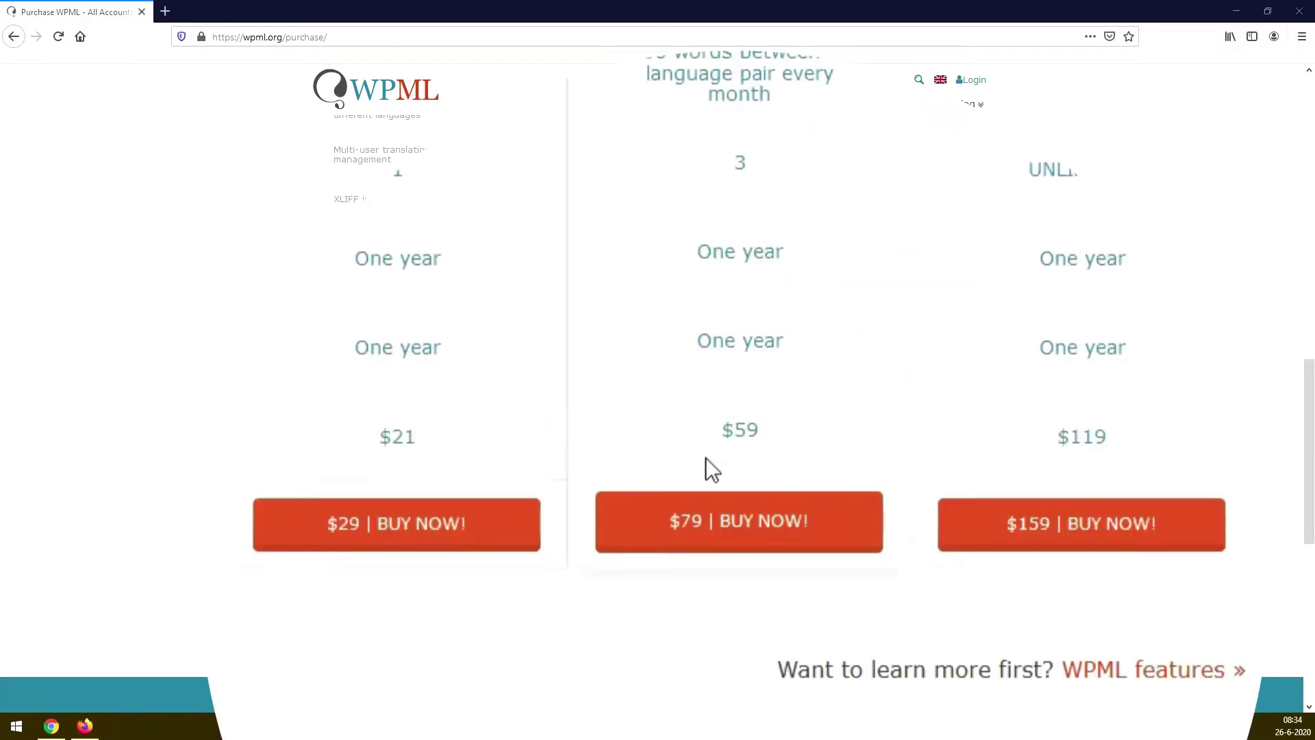
Choose the $79 Multilingual CMS plan and download WPML core 4.3.15 from Account Downloads
{"action": "left_click", "coordinate": [720, 539]}
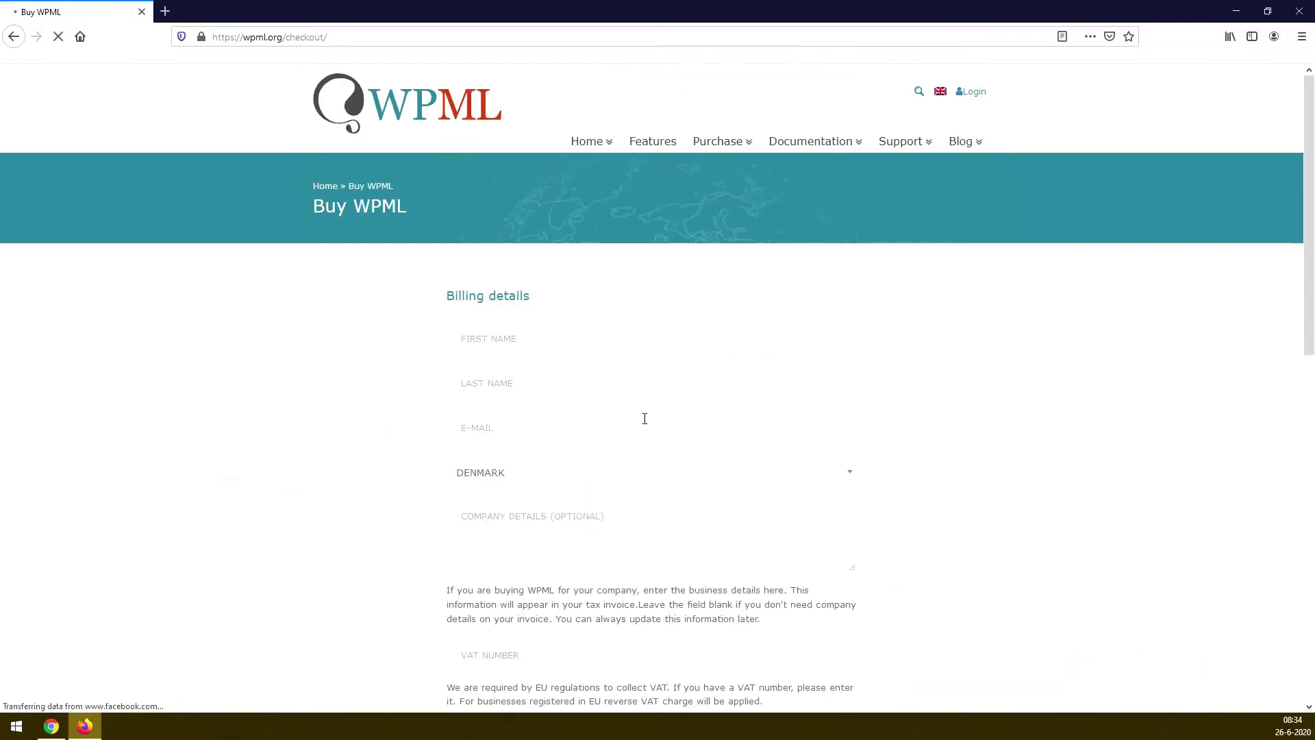
{"action": "scroll", "coordinate": [628, 390], "scroll_direction": "down", "scroll_amount": 2}
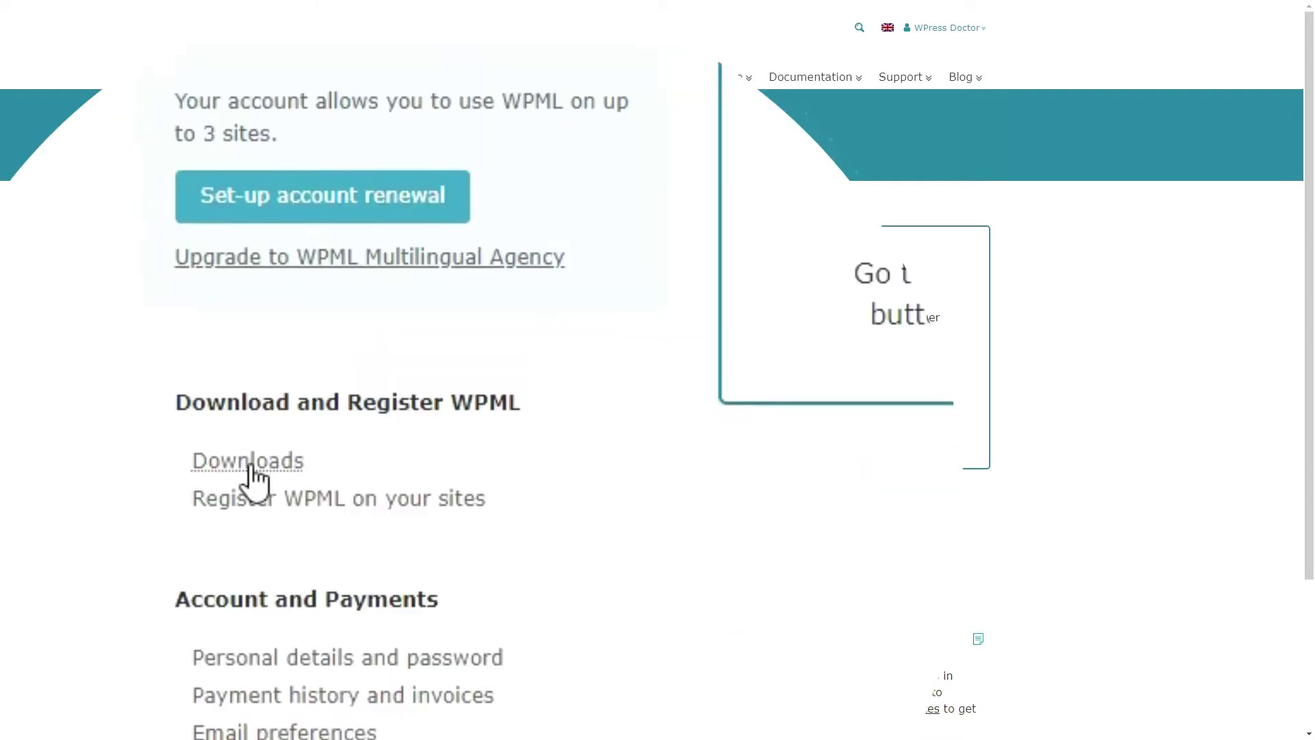
{"action": "left_click", "coordinate": [252, 466]}
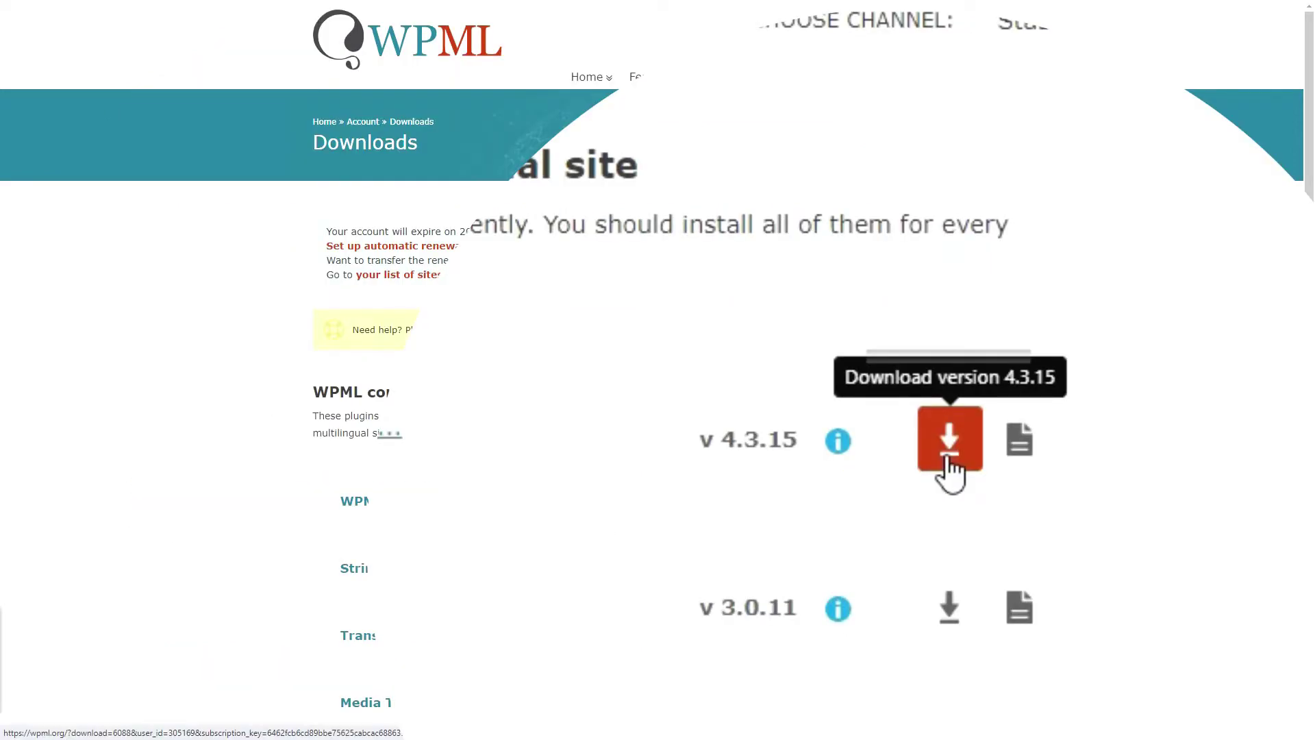
{"action": "left_click", "coordinate": [947, 458]}
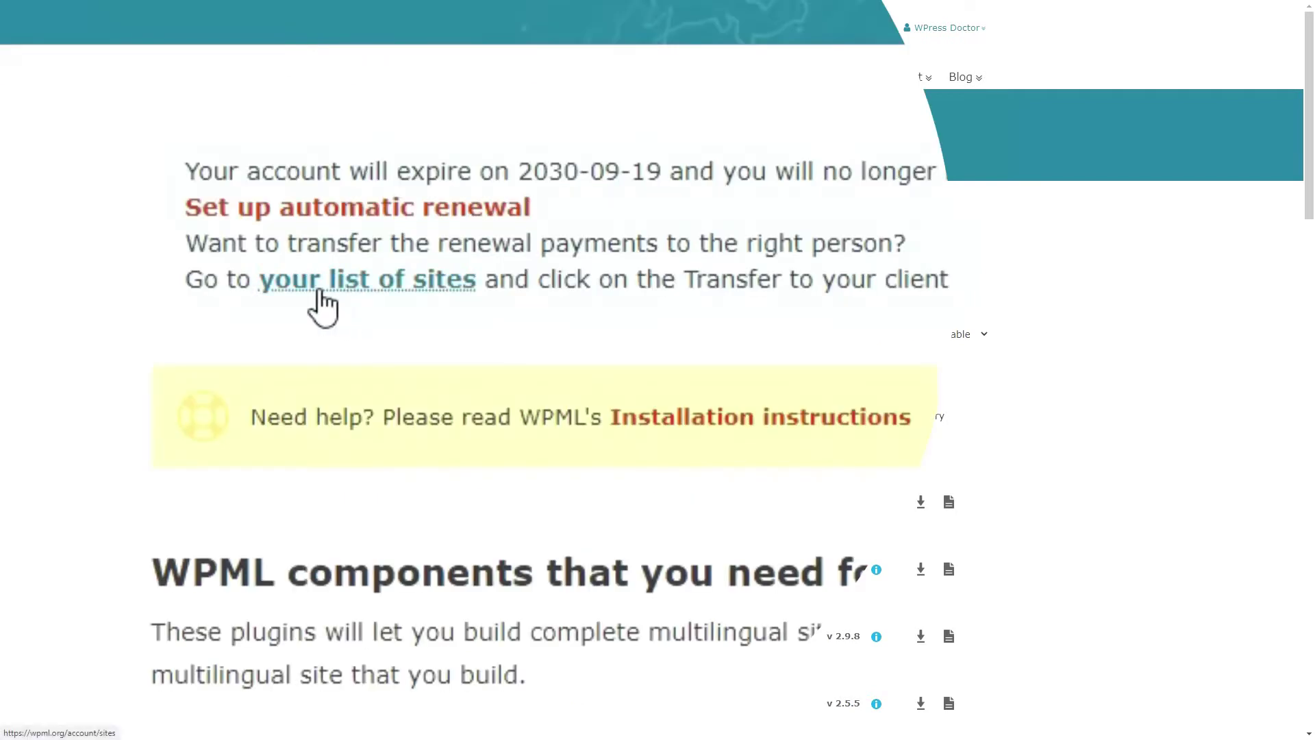
{"action": "left_click", "coordinate": [320, 292]}
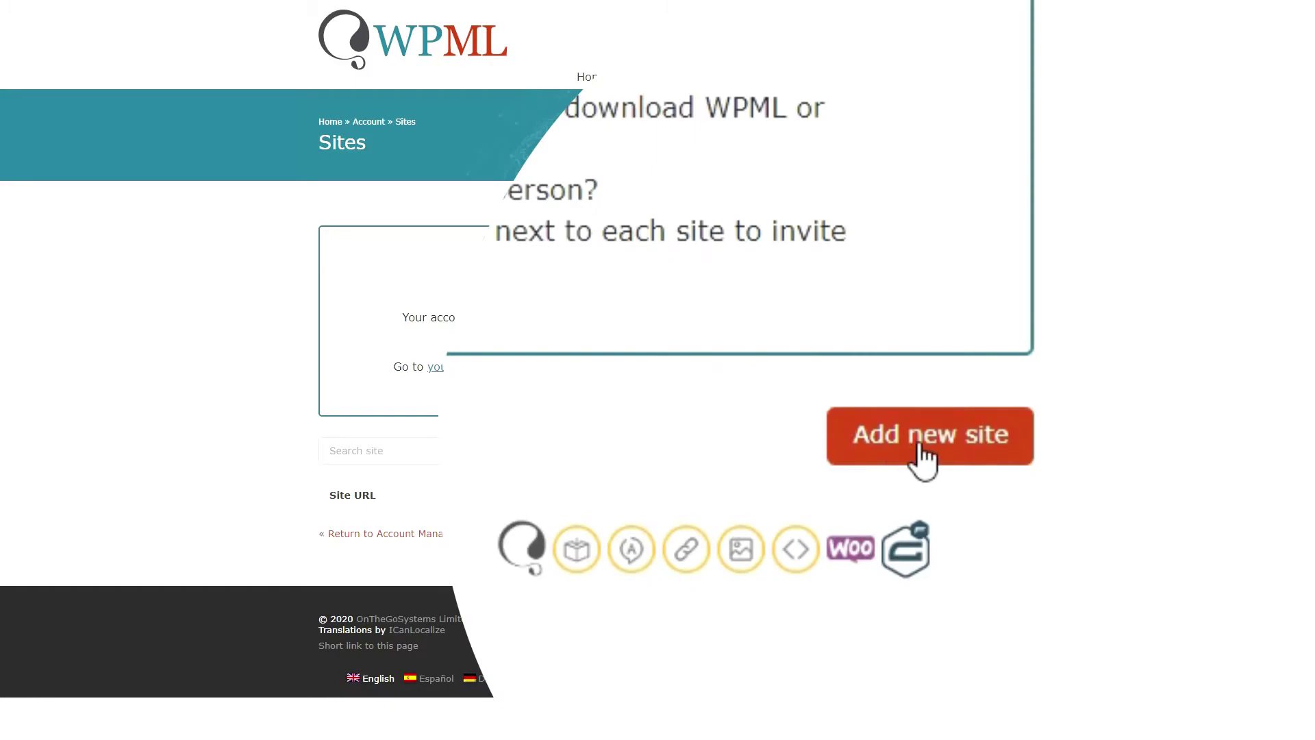
{"action": "left_click", "coordinate": [923, 459]}
{"action": "type", "text": "https://mexaustria.com"}
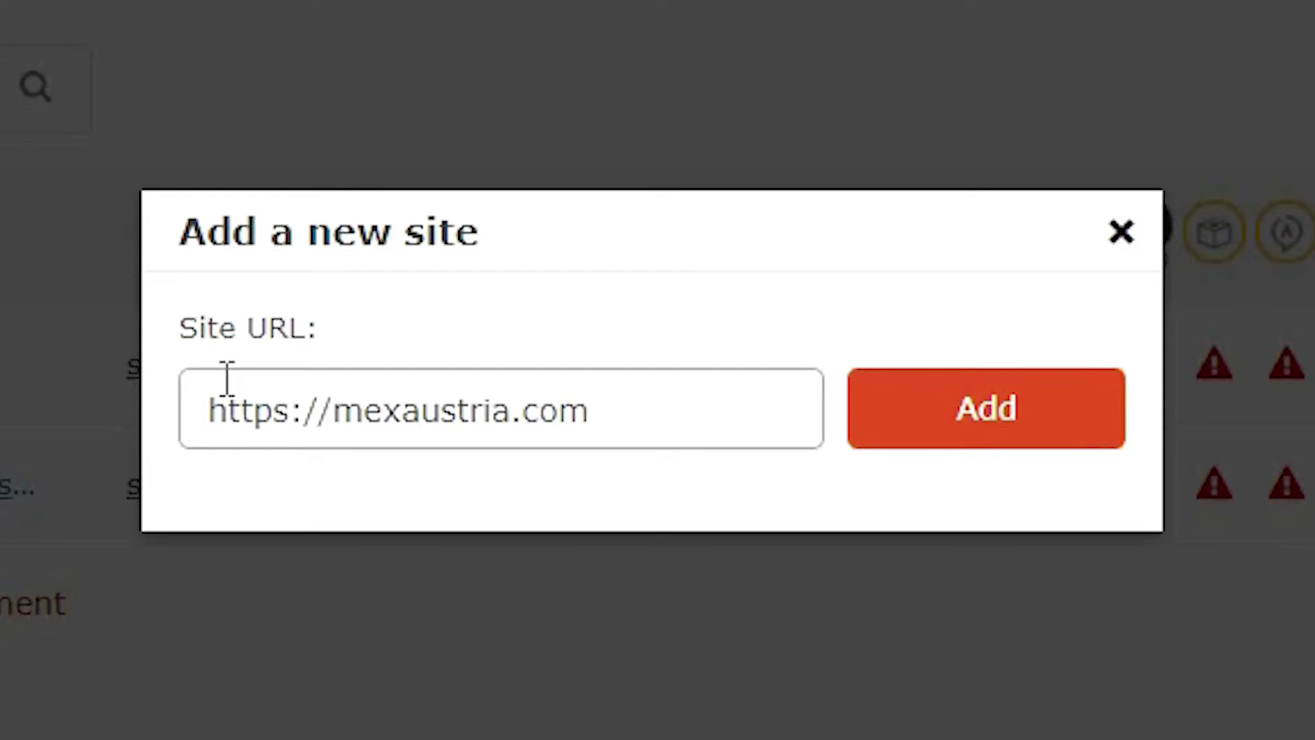
{"action": "left_click", "coordinate": [956, 436]}
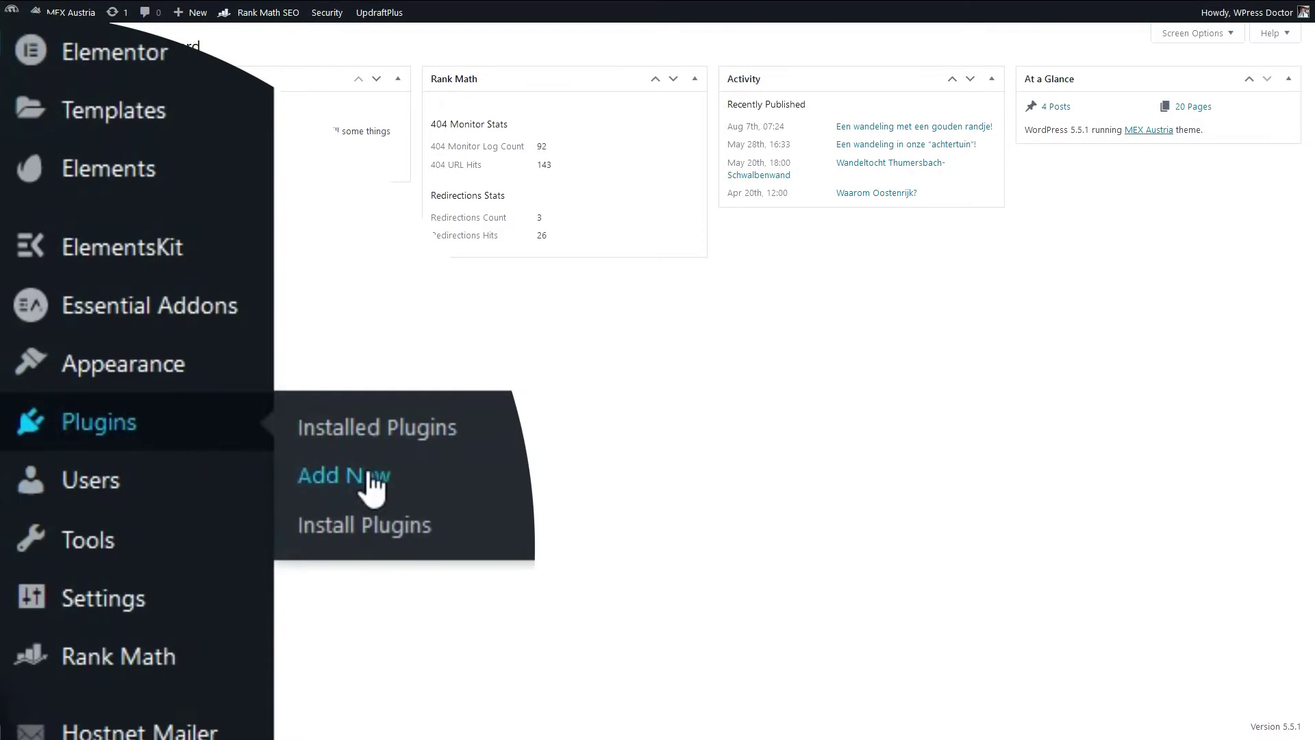
Upload the WPML zip via Plugins > Add New, activate it and start Configure WPML
{"action": "left_click", "coordinate": [380, 485]}
{"action": "left_click", "coordinate": [244, 55]}
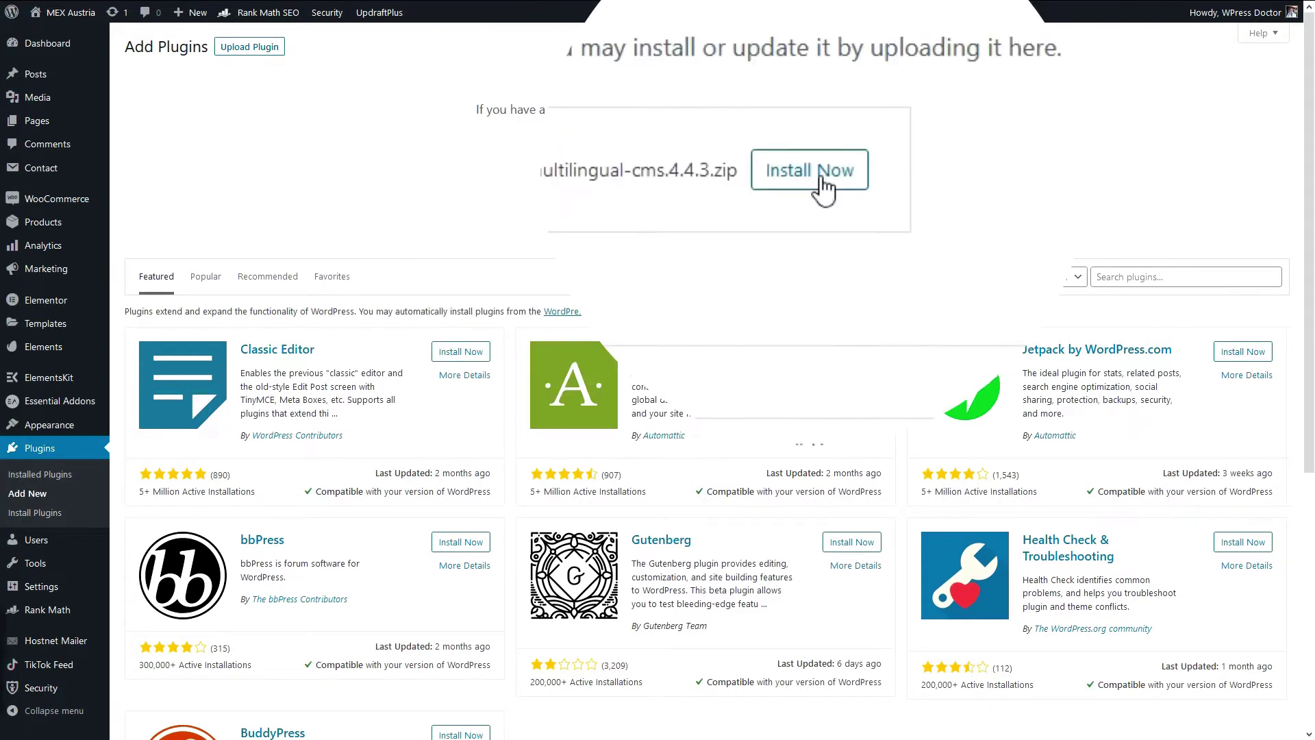
{"action": "left_click", "coordinate": [813, 175]}
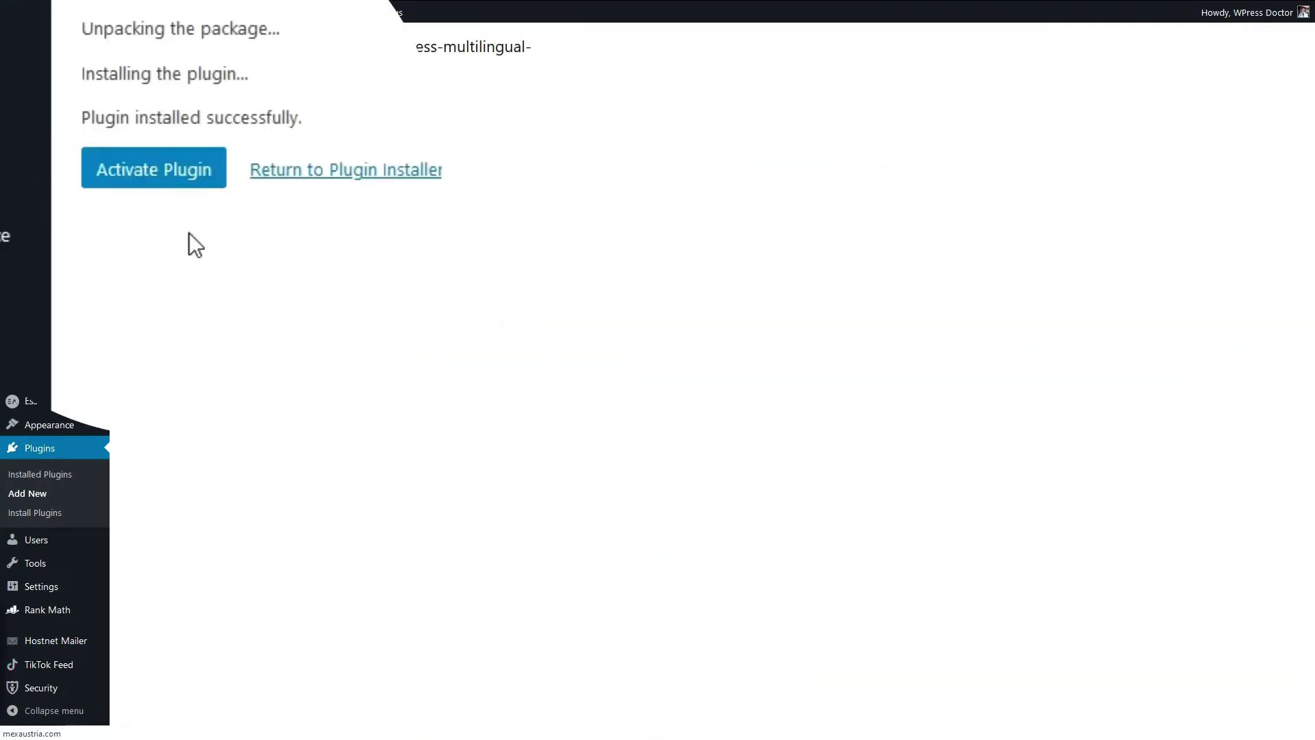
{"action": "left_click", "coordinate": [163, 177]}
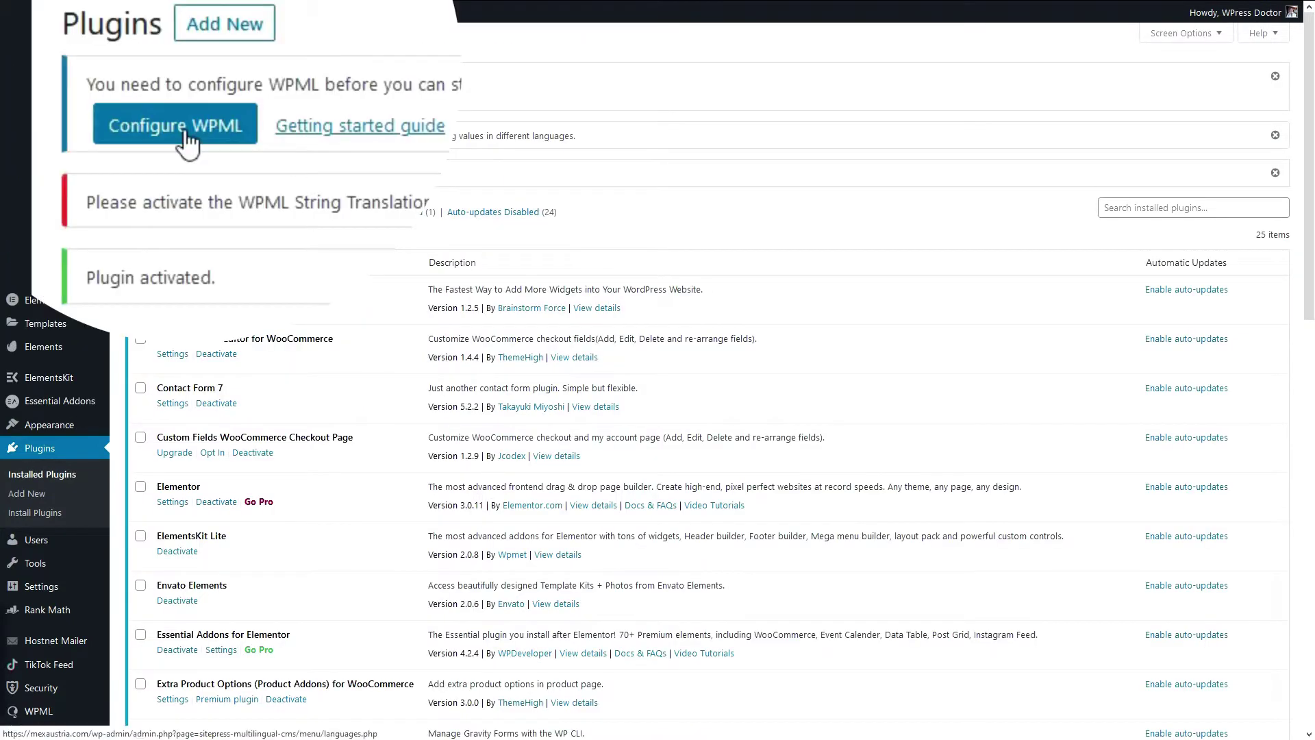
{"action": "left_click", "coordinate": [188, 145]}
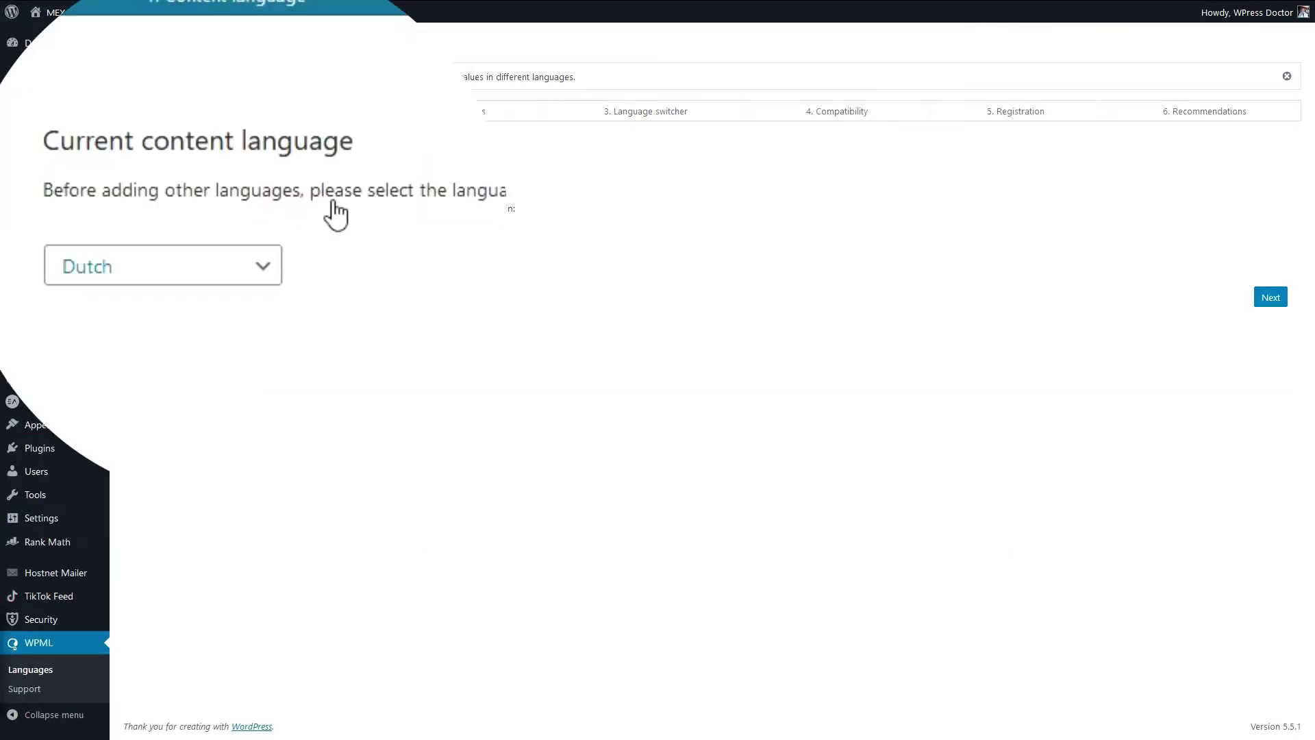
Confirm Dutch as content language and tick German and English as translation languages
{"action": "left_click", "coordinate": [1270, 297]}
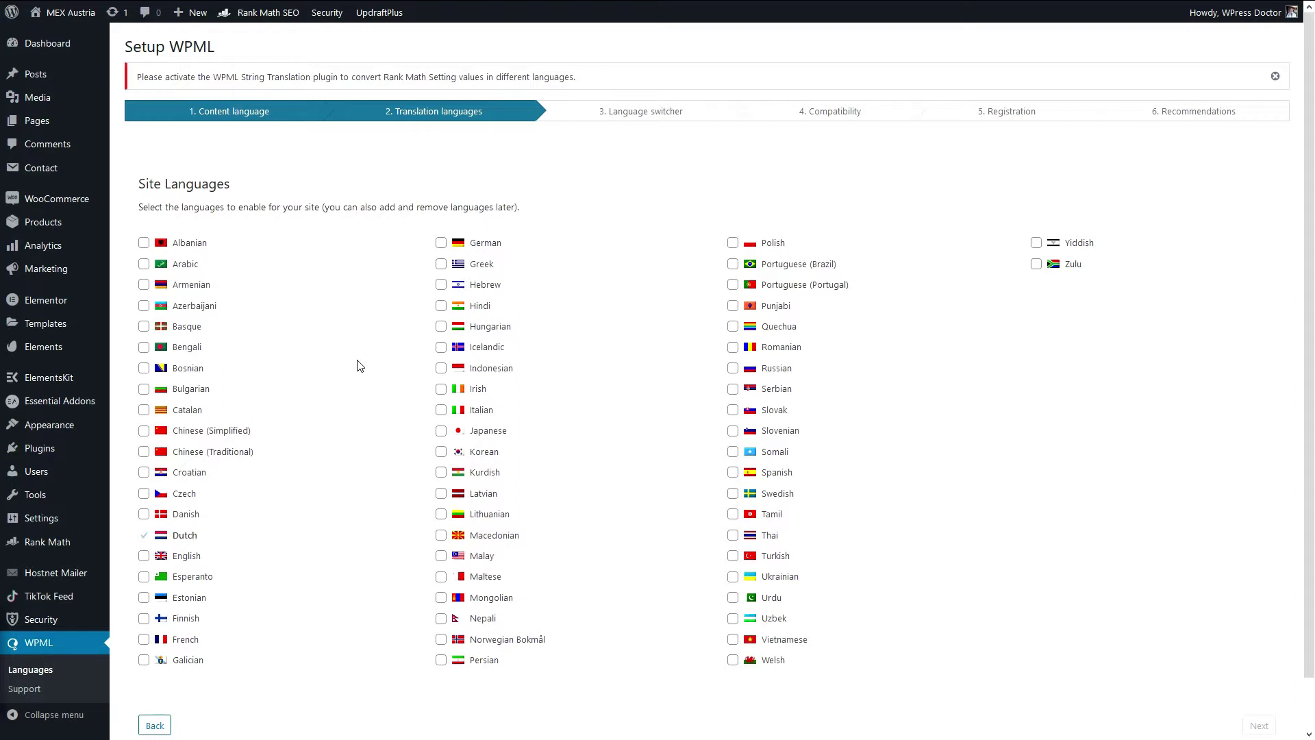
{"action": "left_click", "coordinate": [440, 243]}
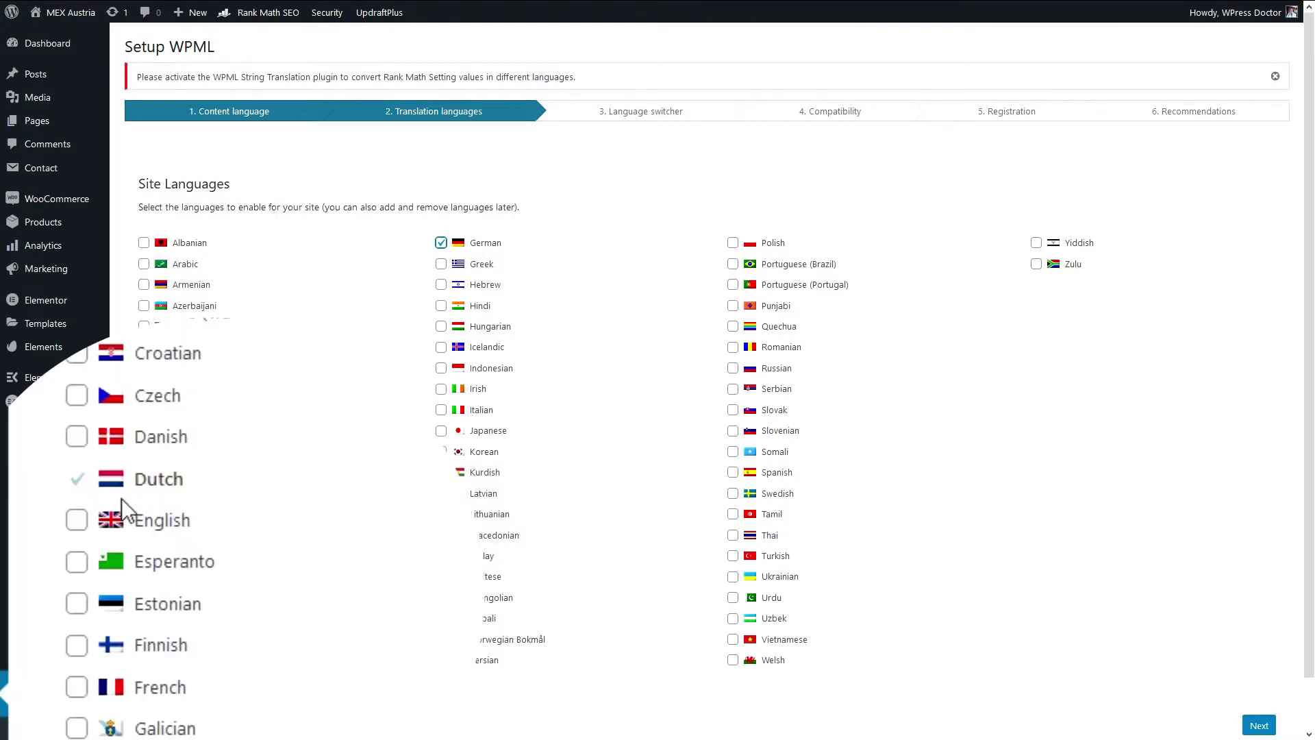
{"action": "left_click", "coordinate": [144, 555]}
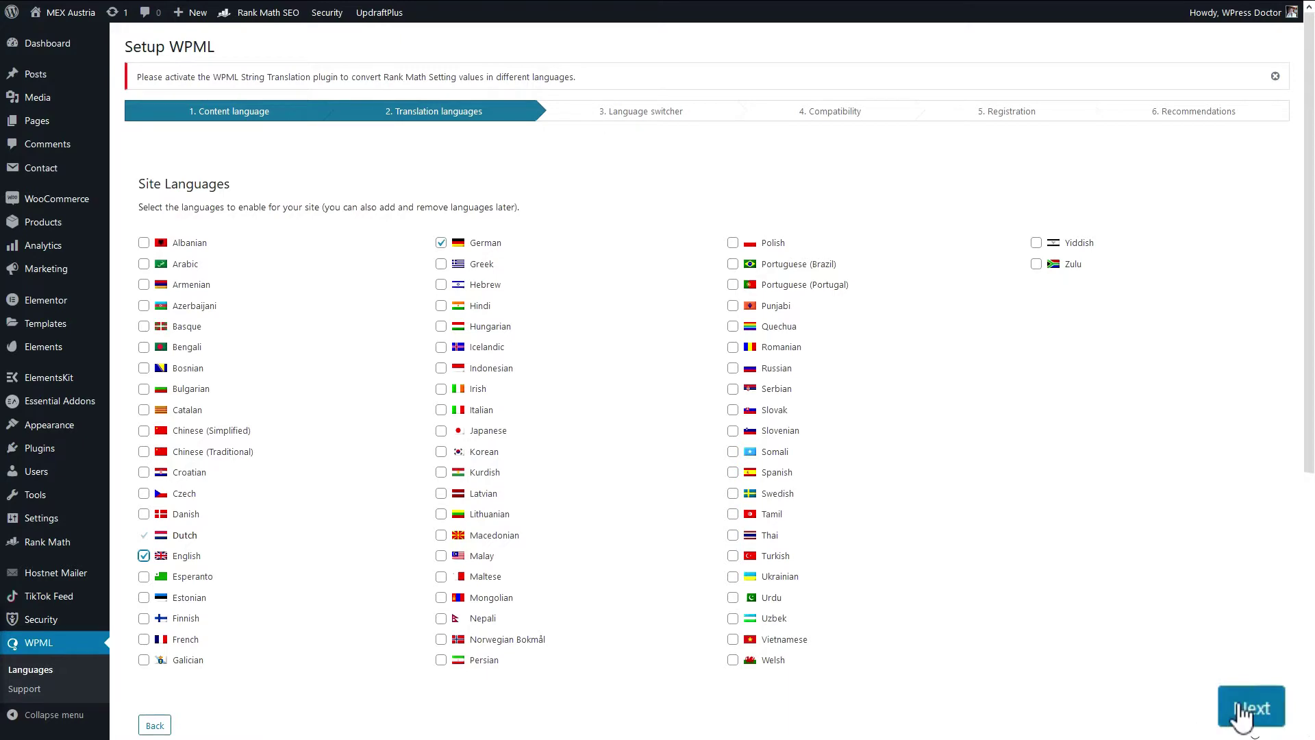
Start a new menu language switcher placed in main_menu as the last menu item
{"action": "left_click", "coordinate": [1251, 709]}
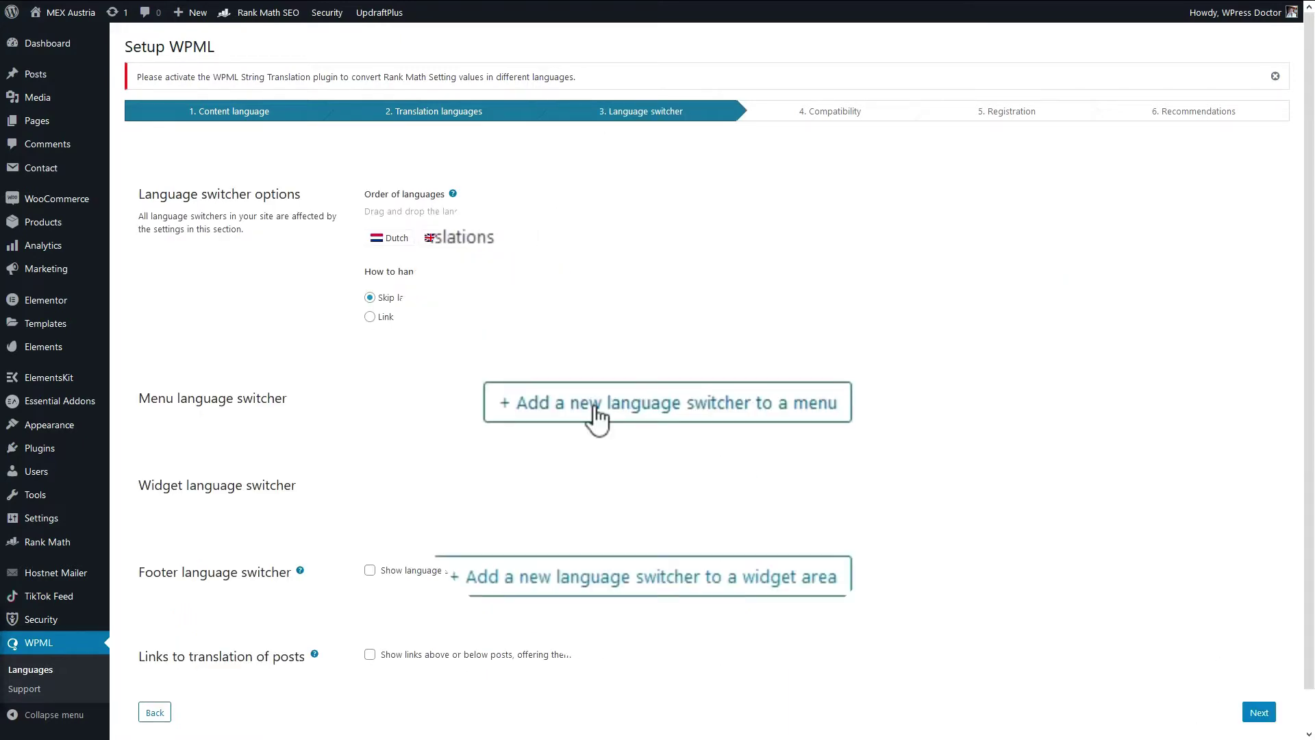
{"action": "left_click", "coordinate": [597, 416]}
{"action": "left_click", "coordinate": [320, 111]}
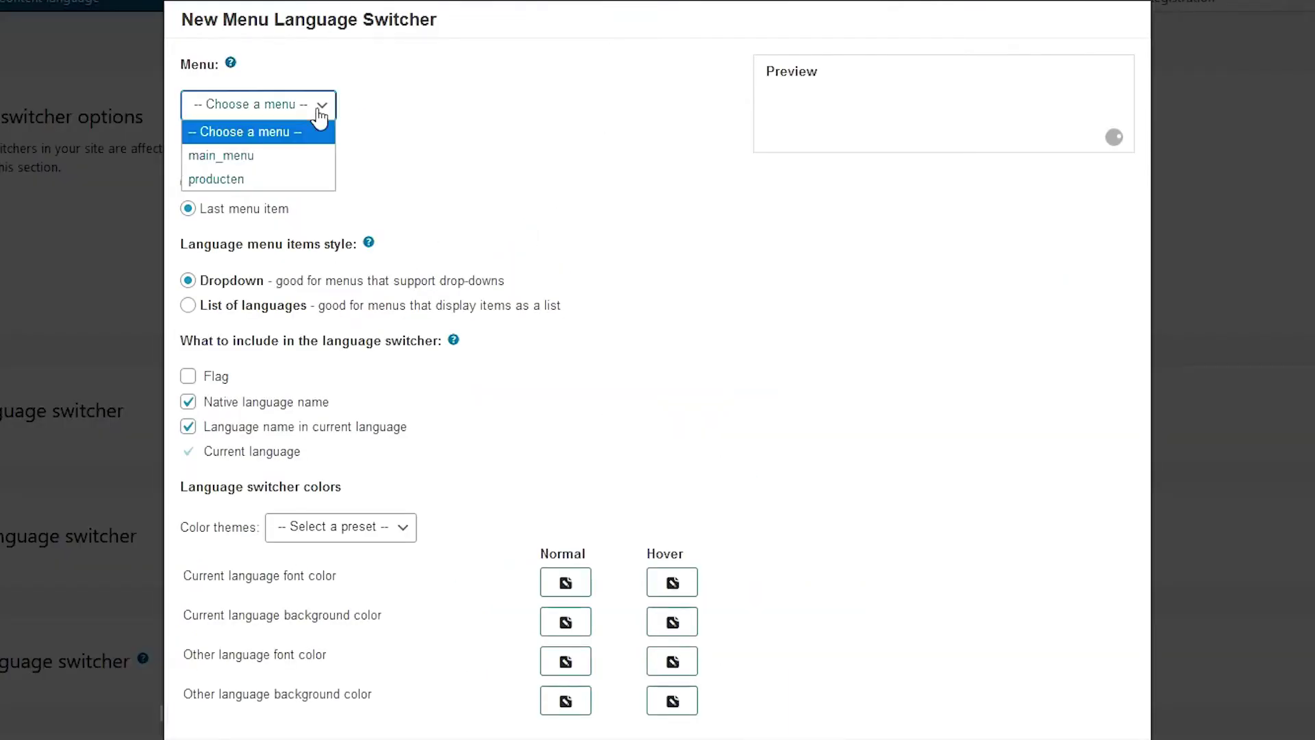
{"action": "left_click", "coordinate": [282, 156]}
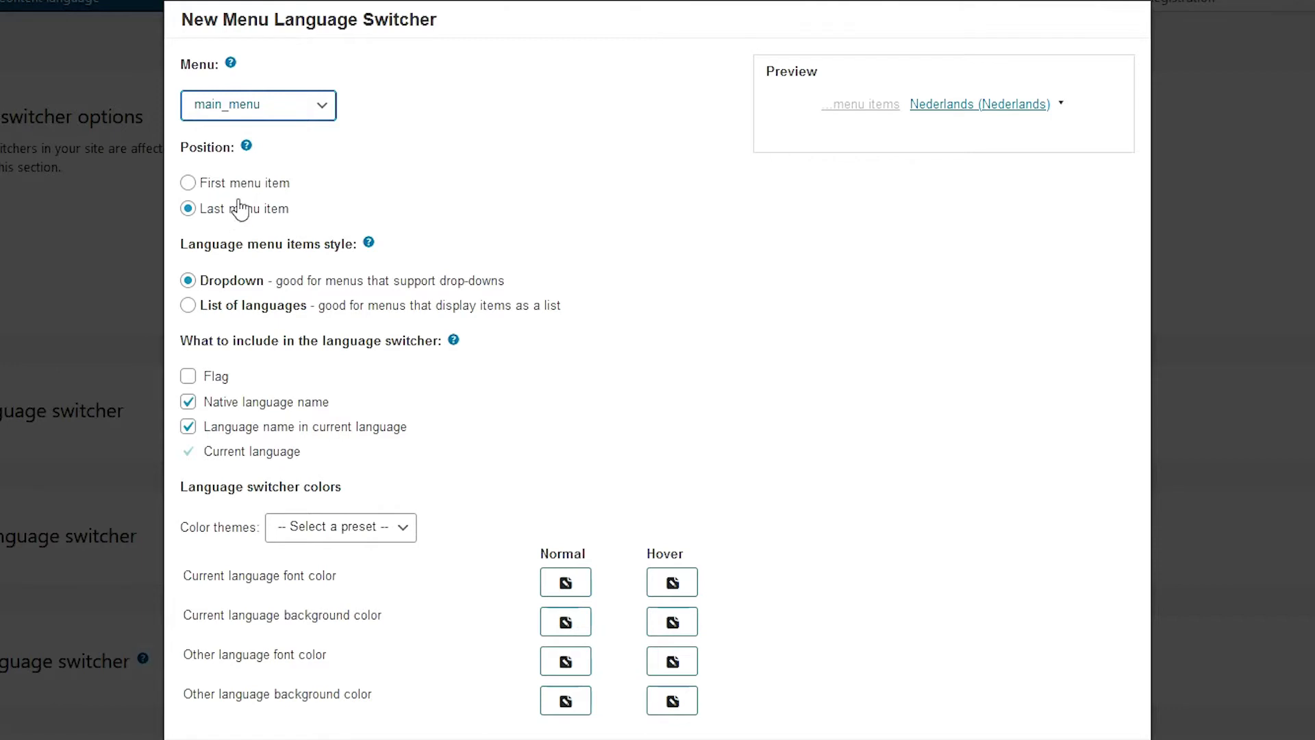
{"action": "left_click", "coordinate": [232, 183]}
{"action": "left_click", "coordinate": [222, 215]}
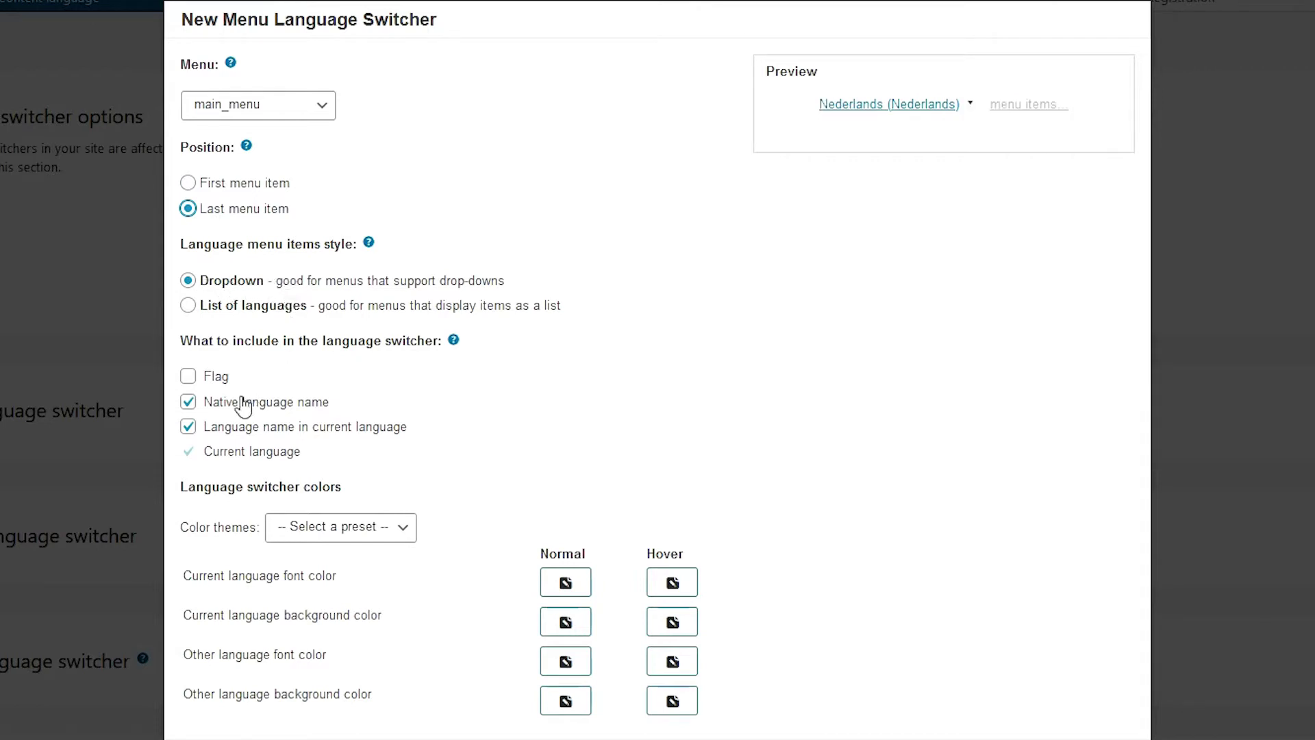
Make the switcher flag-only without language names, apply 'Clear all colors' and save it
{"action": "left_click", "coordinate": [189, 379]}
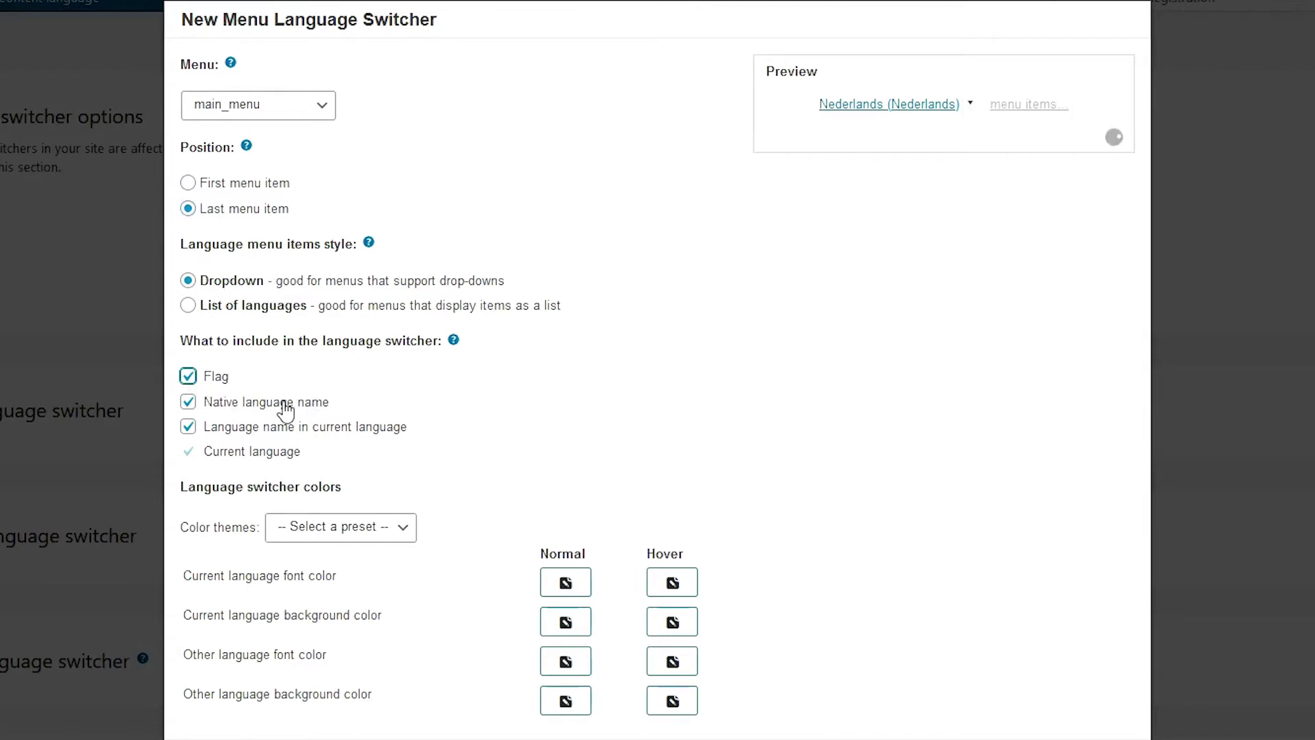
{"action": "left_click", "coordinate": [189, 404]}
{"action": "left_click", "coordinate": [189, 427]}
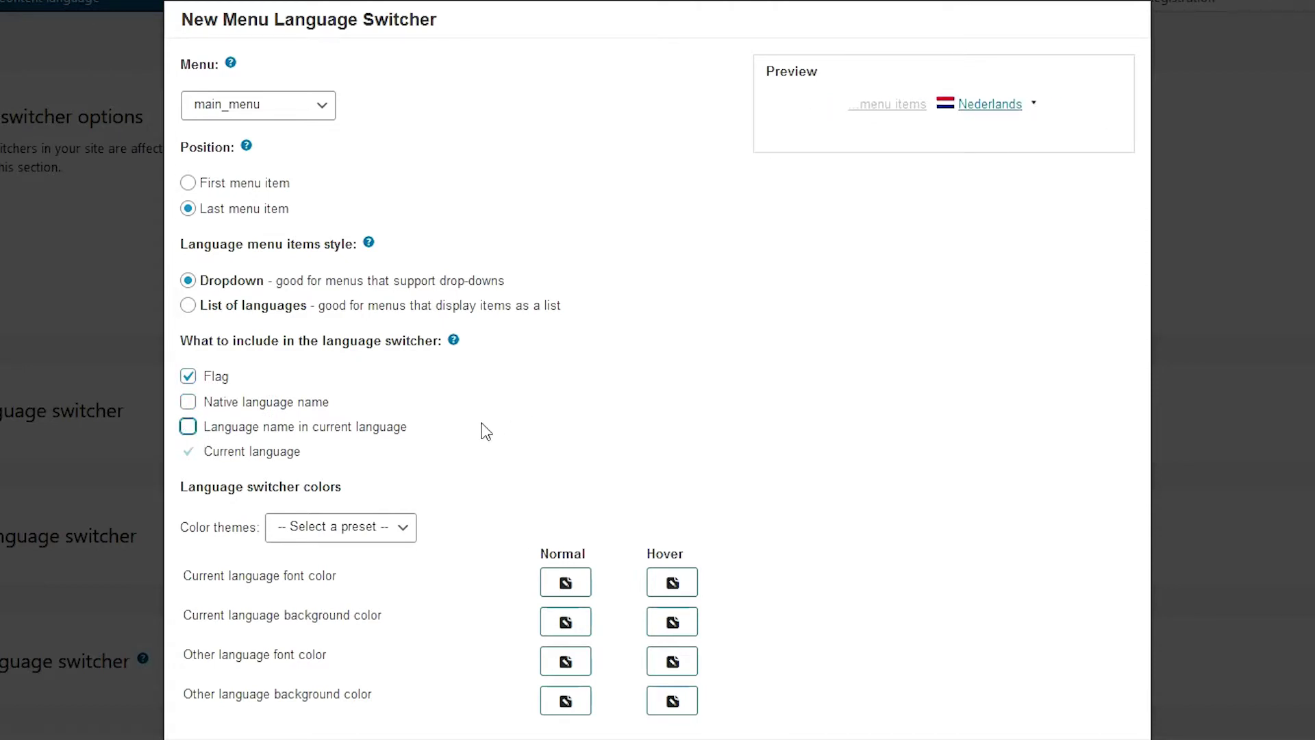
{"action": "left_click", "coordinate": [372, 529]}
{"action": "left_click", "coordinate": [363, 577]}
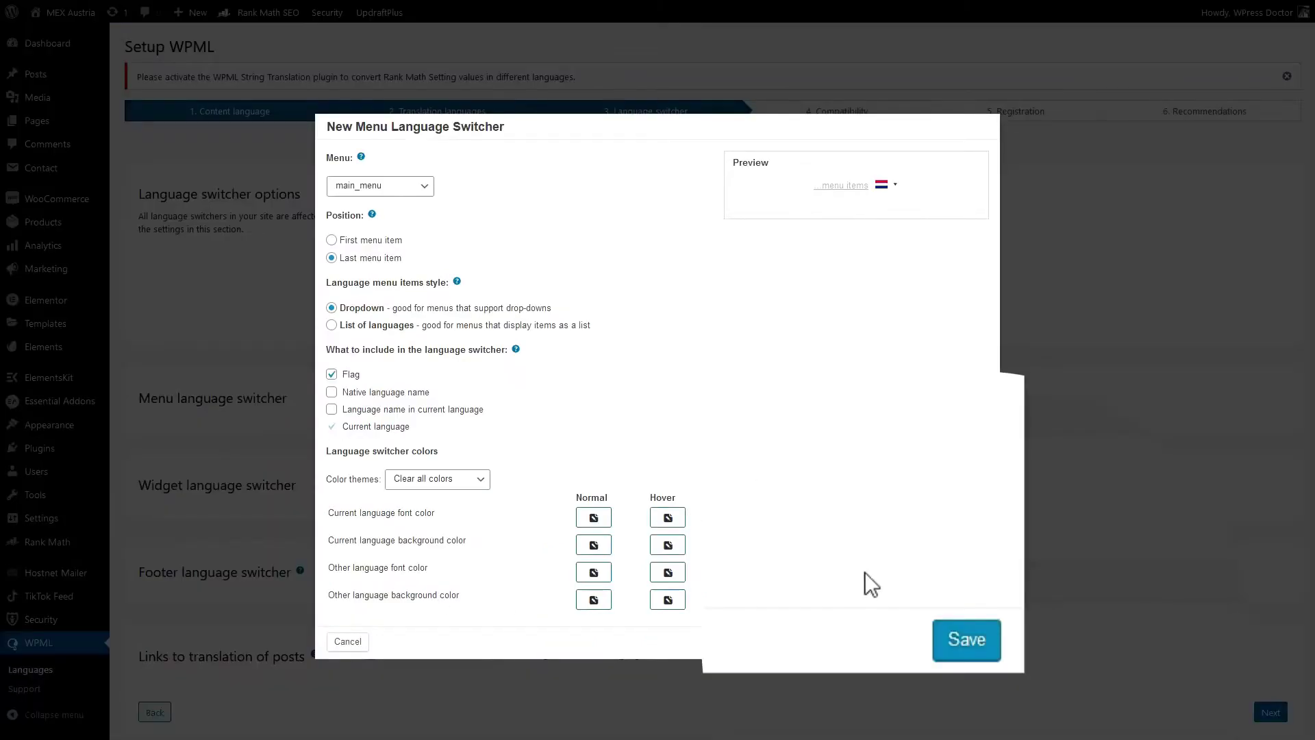
{"action": "left_click", "coordinate": [966, 643]}
{"action": "scroll", "coordinate": [322, 498], "scroll_direction": "down", "scroll_amount": 1}
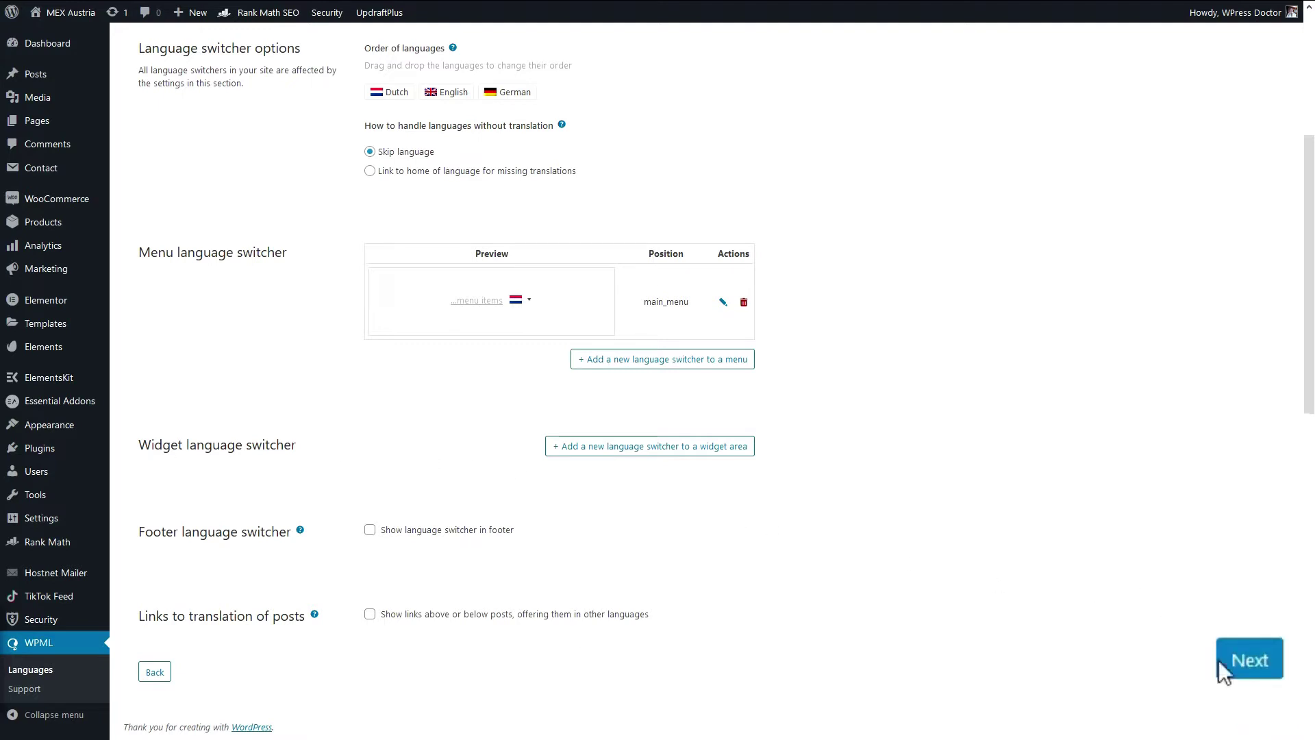
Continue to registration, paste the site key and register WPML
{"action": "left_click", "coordinate": [1256, 666]}
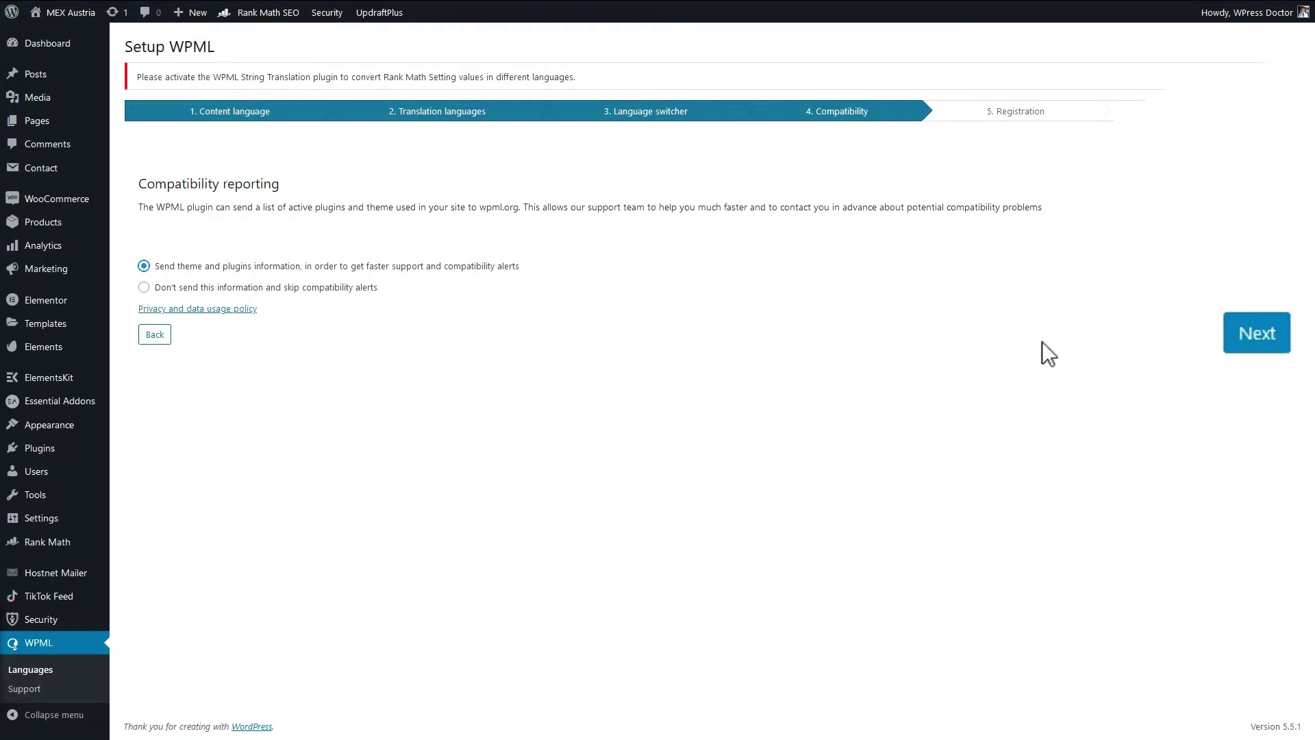
{"action": "left_click", "coordinate": [1257, 327]}
{"action": "left_click", "coordinate": [230, 252]}
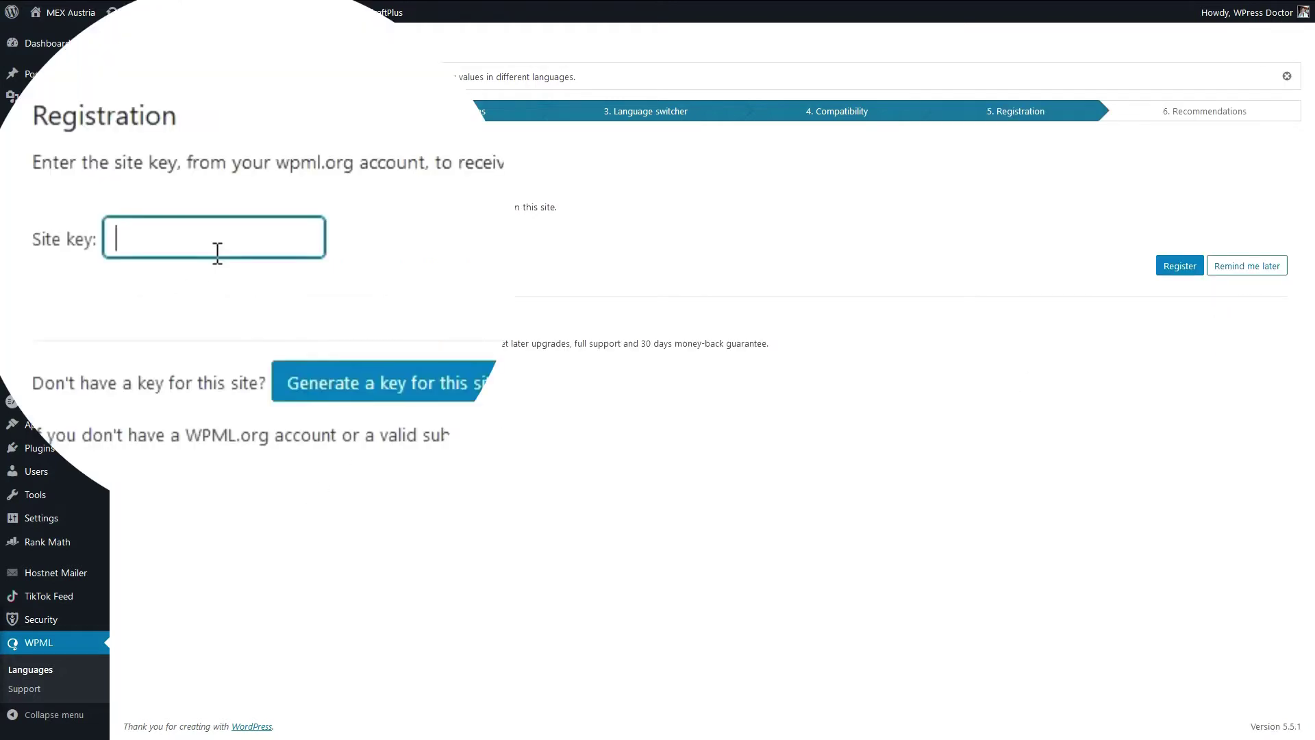
{"action": "key", "text": "ctrl+v"}
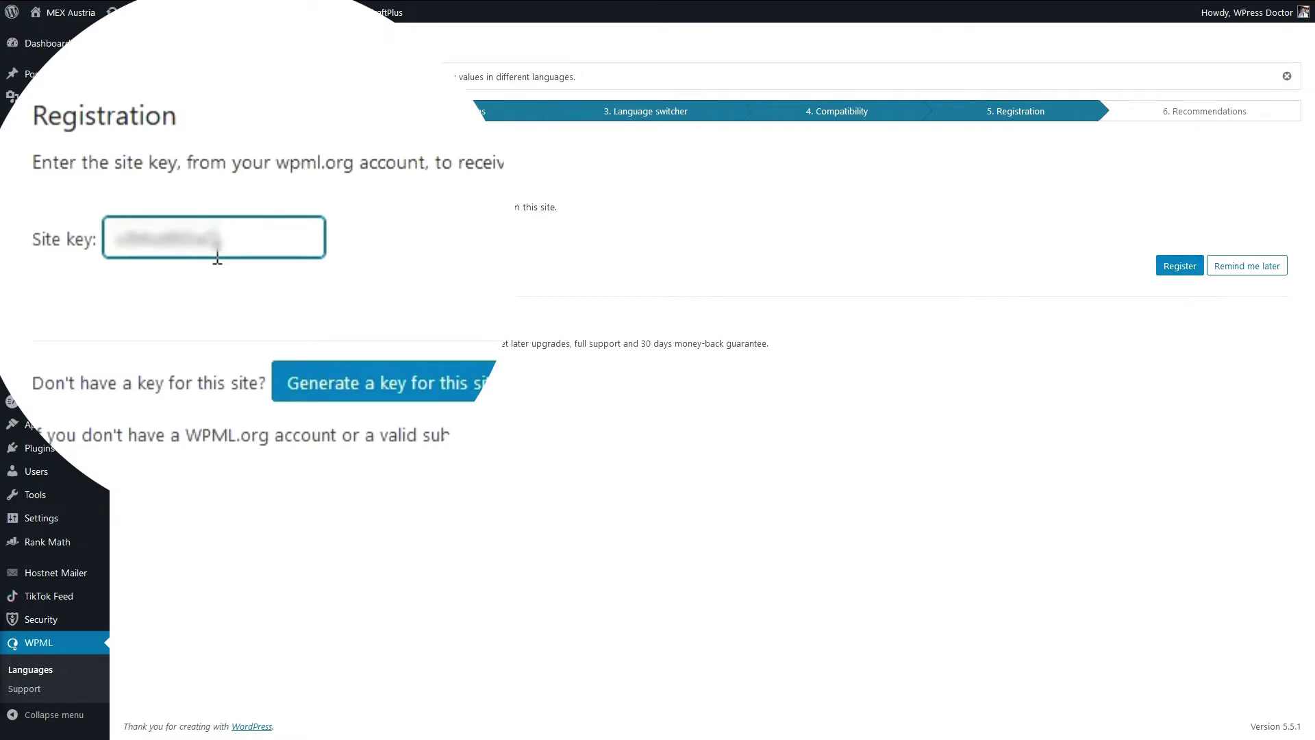
{"action": "left_click", "coordinate": [1189, 274]}
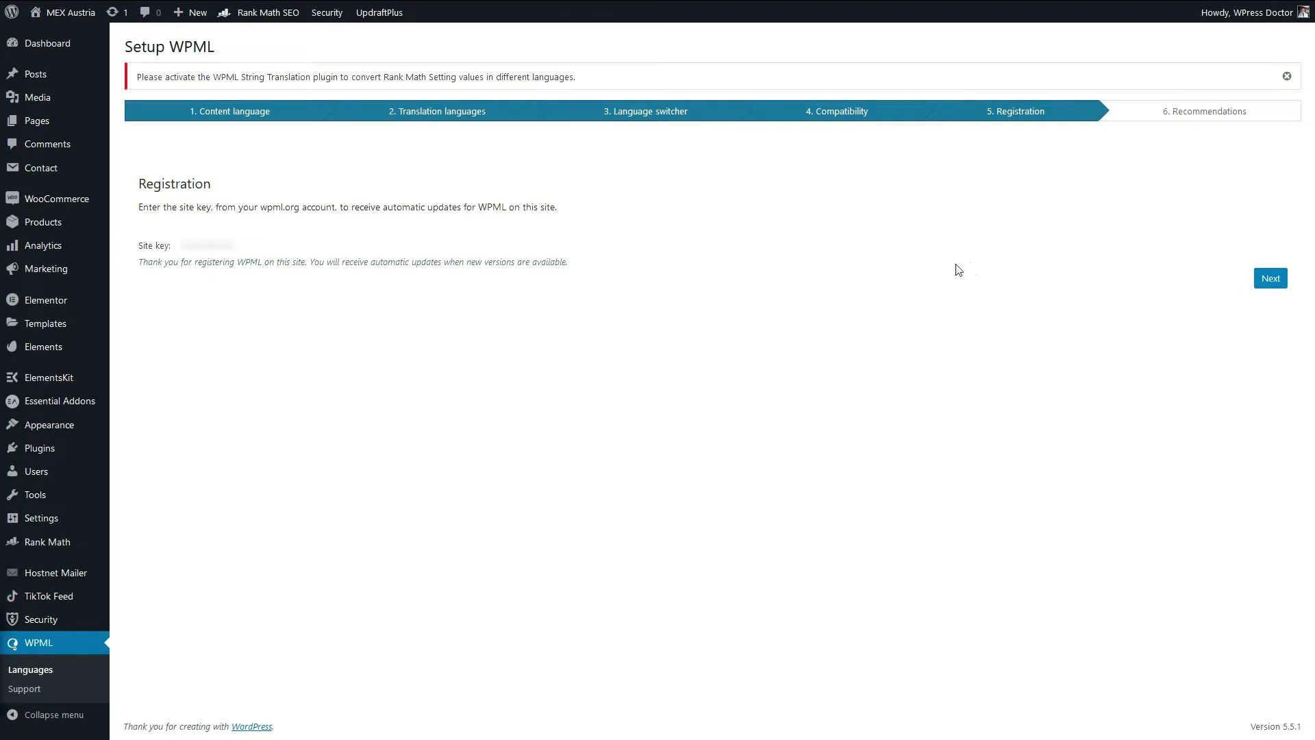
{"action": "left_click", "coordinate": [1246, 274]}
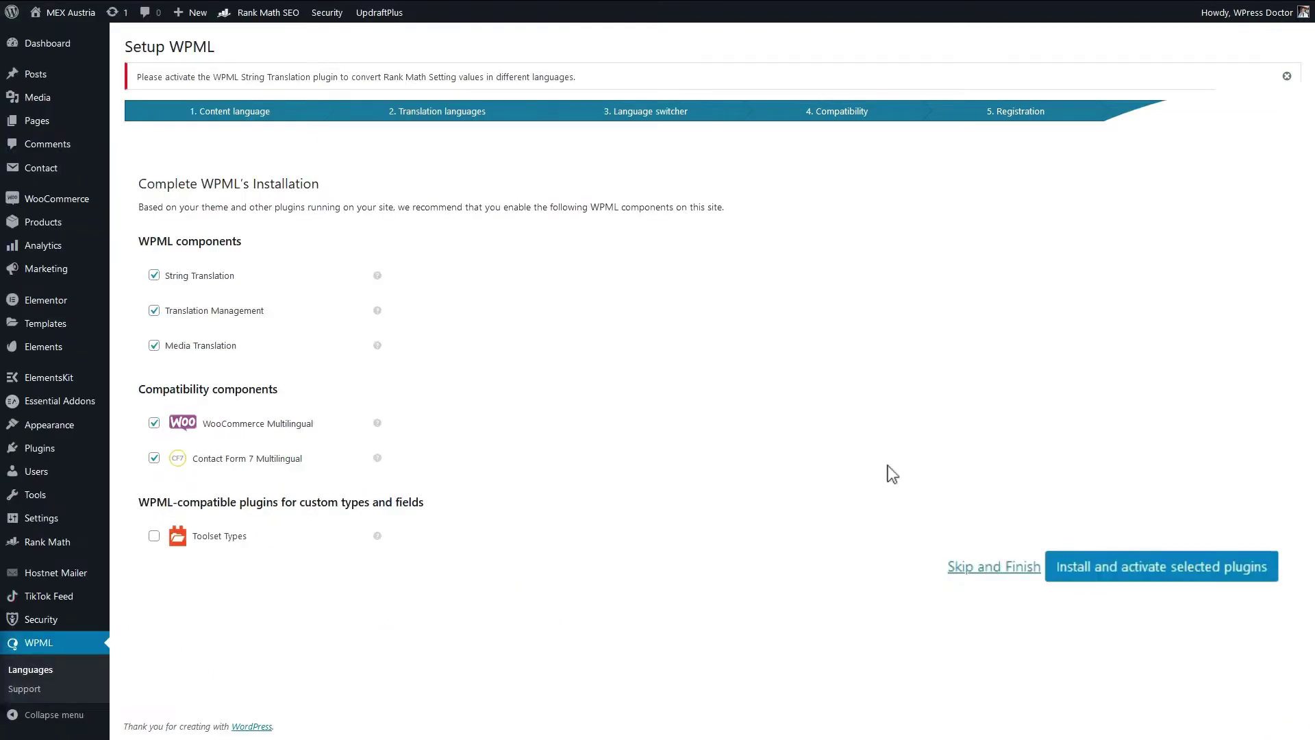
Install and activate the recommended WPML components and finish the setup
{"action": "left_click", "coordinate": [1191, 579]}
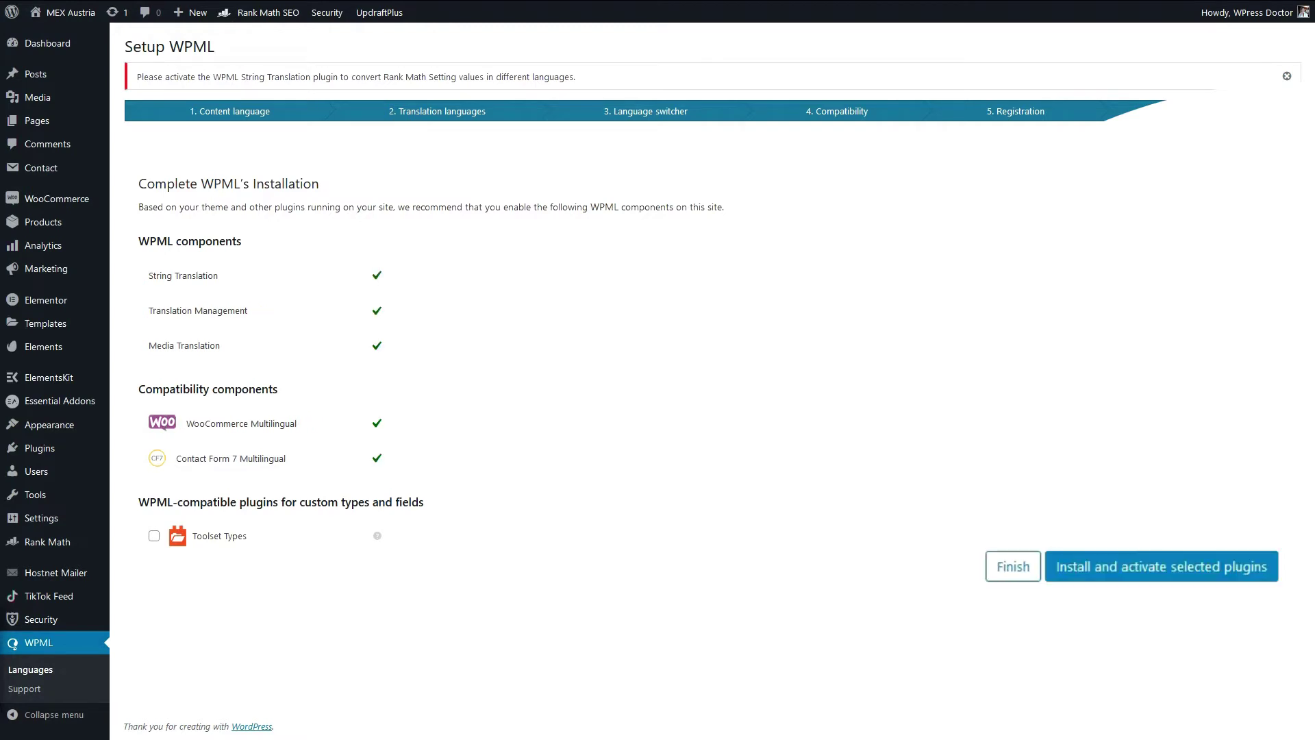
{"action": "left_click", "coordinate": [1016, 574]}
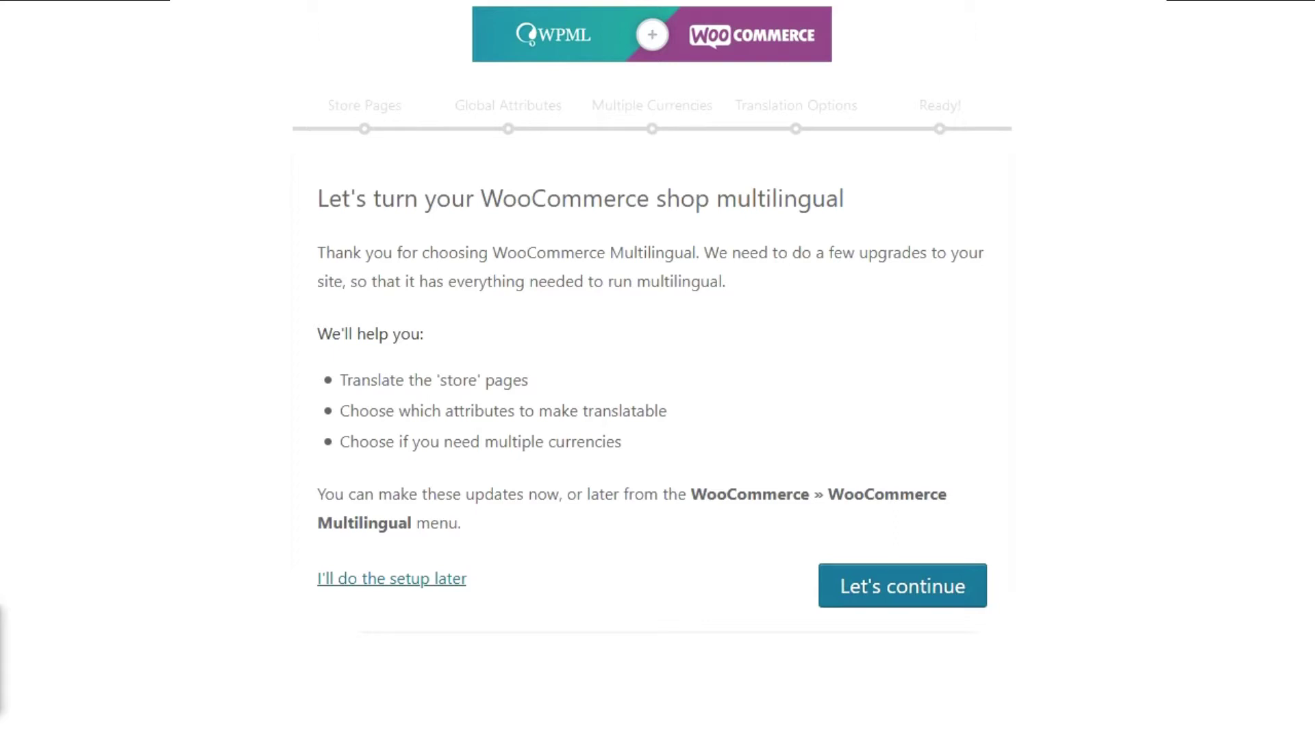
Run the WooCommerce Multilingual wizard: create missing store pages, skip multi-currency, hide untranslated products, close setup
{"action": "left_click", "coordinate": [903, 586]}
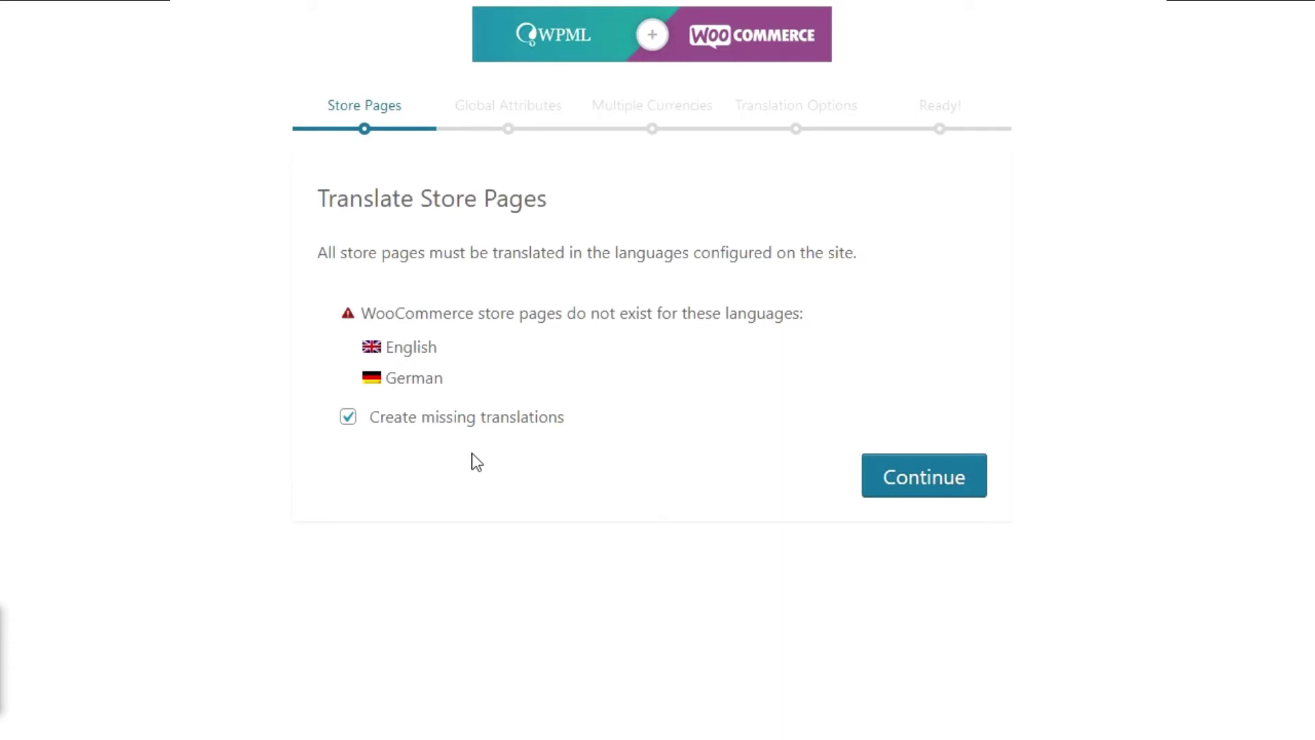
{"action": "left_click", "coordinate": [946, 483]}
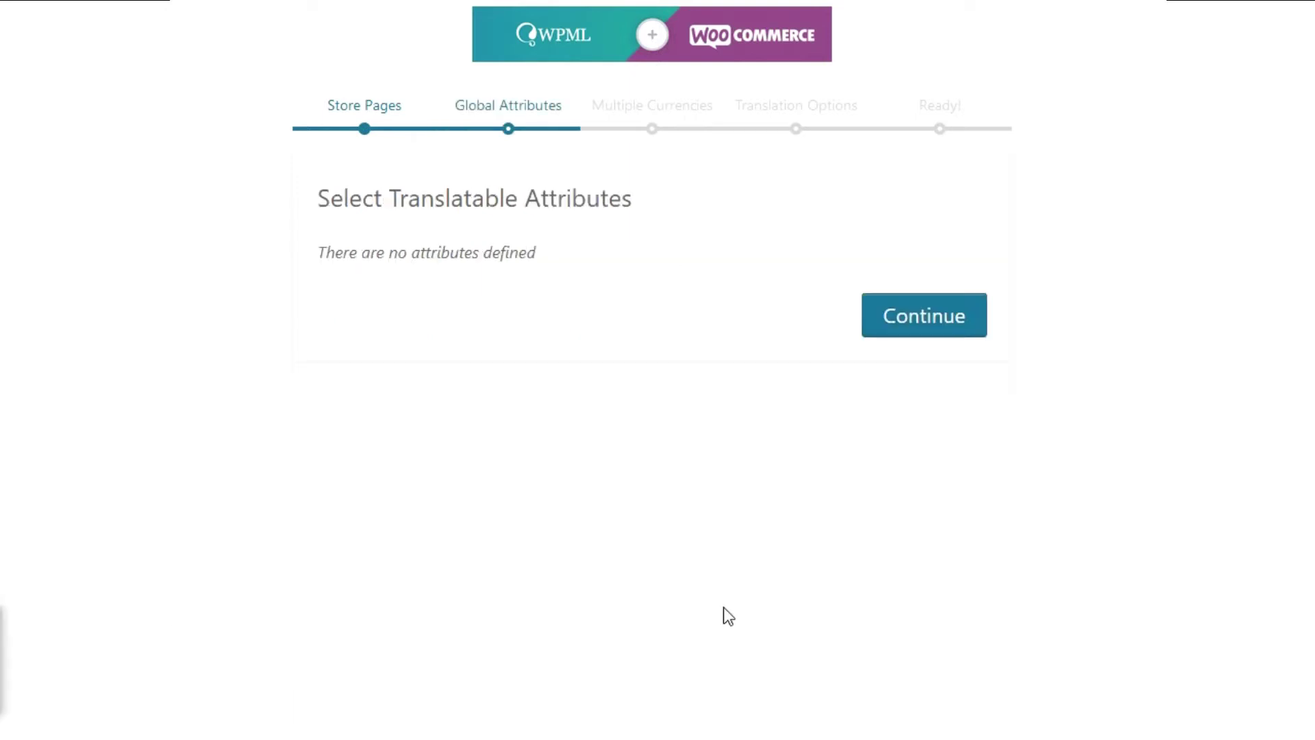
{"action": "left_click", "coordinate": [932, 327]}
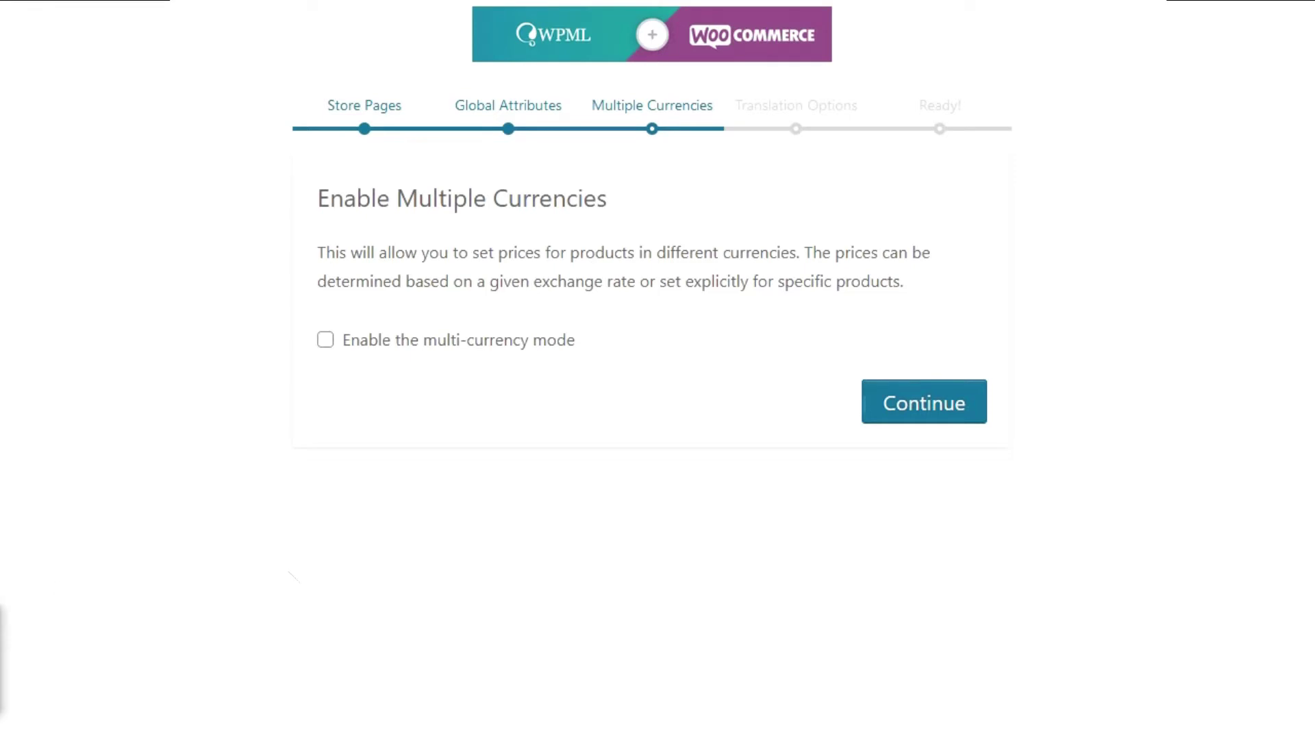
{"action": "left_click", "coordinate": [918, 407]}
{"action": "left_click", "coordinate": [348, 378]}
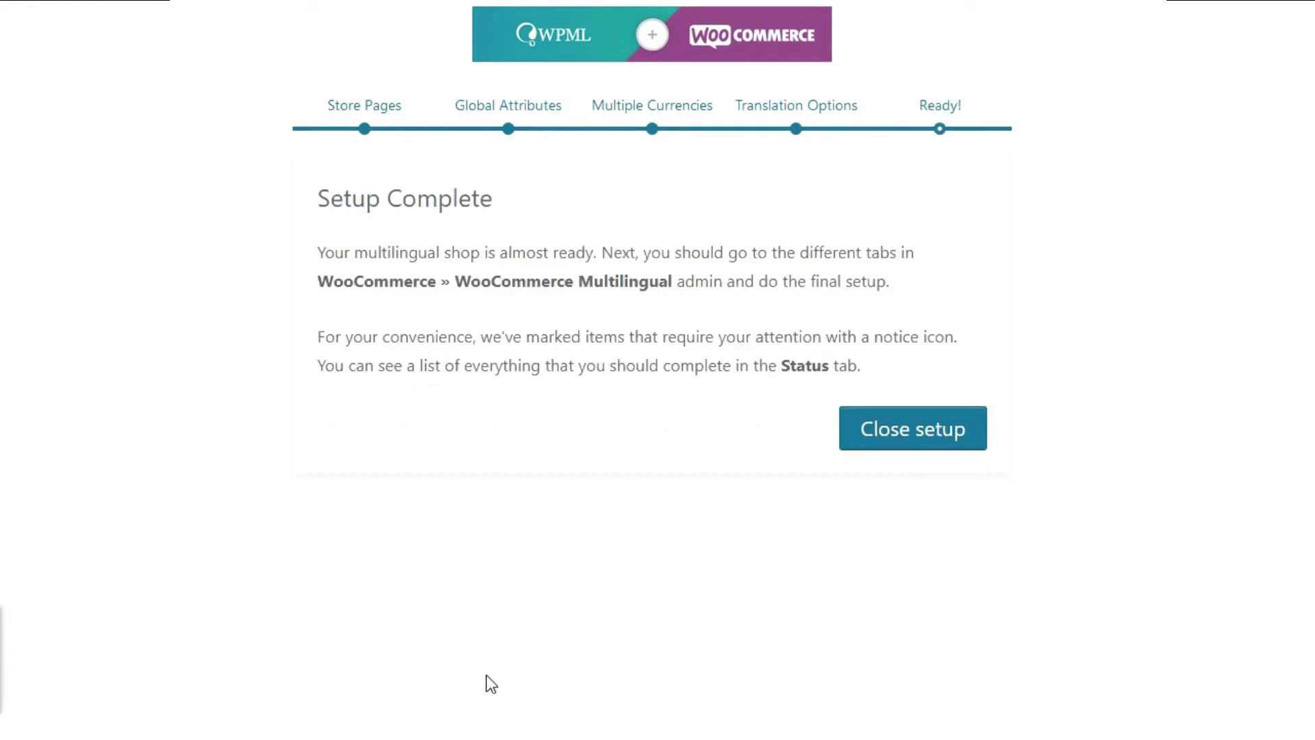
{"action": "left_click", "coordinate": [907, 430]}
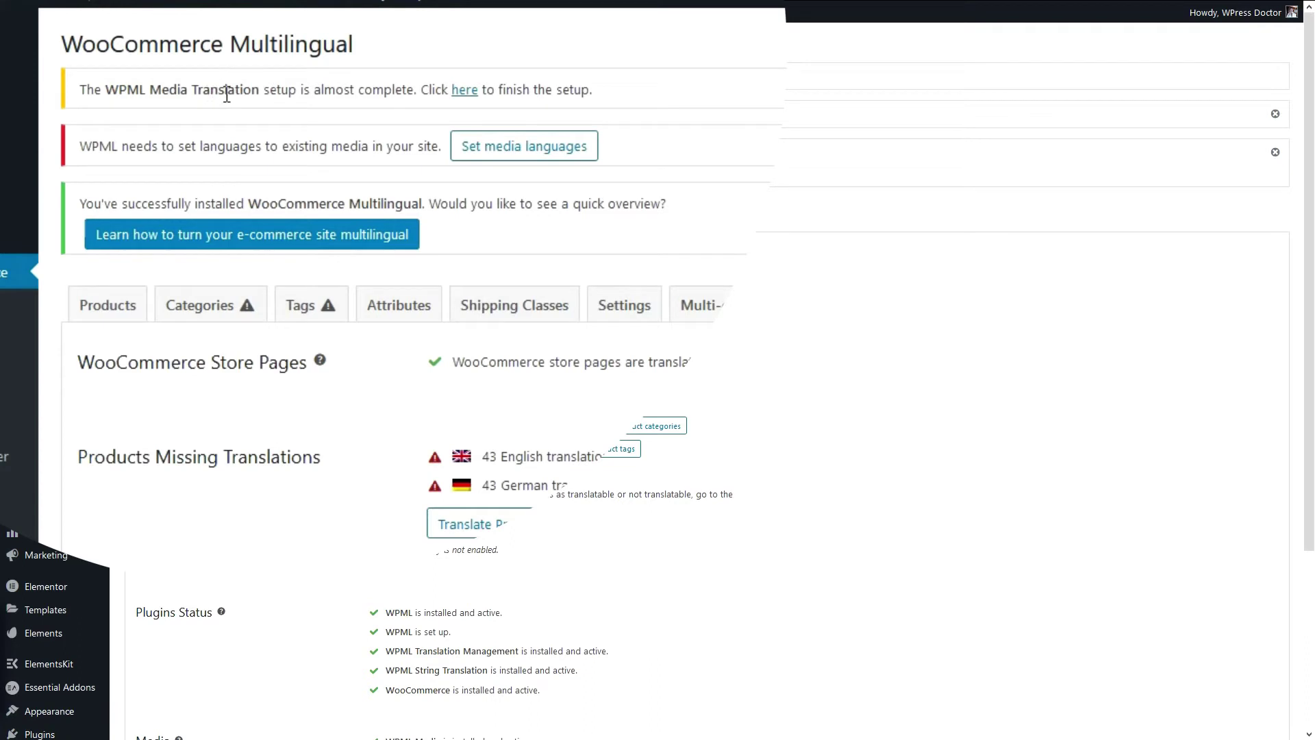
Follow the Media Translation notice link and finish its setup to list the site's images
{"action": "left_click", "coordinate": [468, 93]}
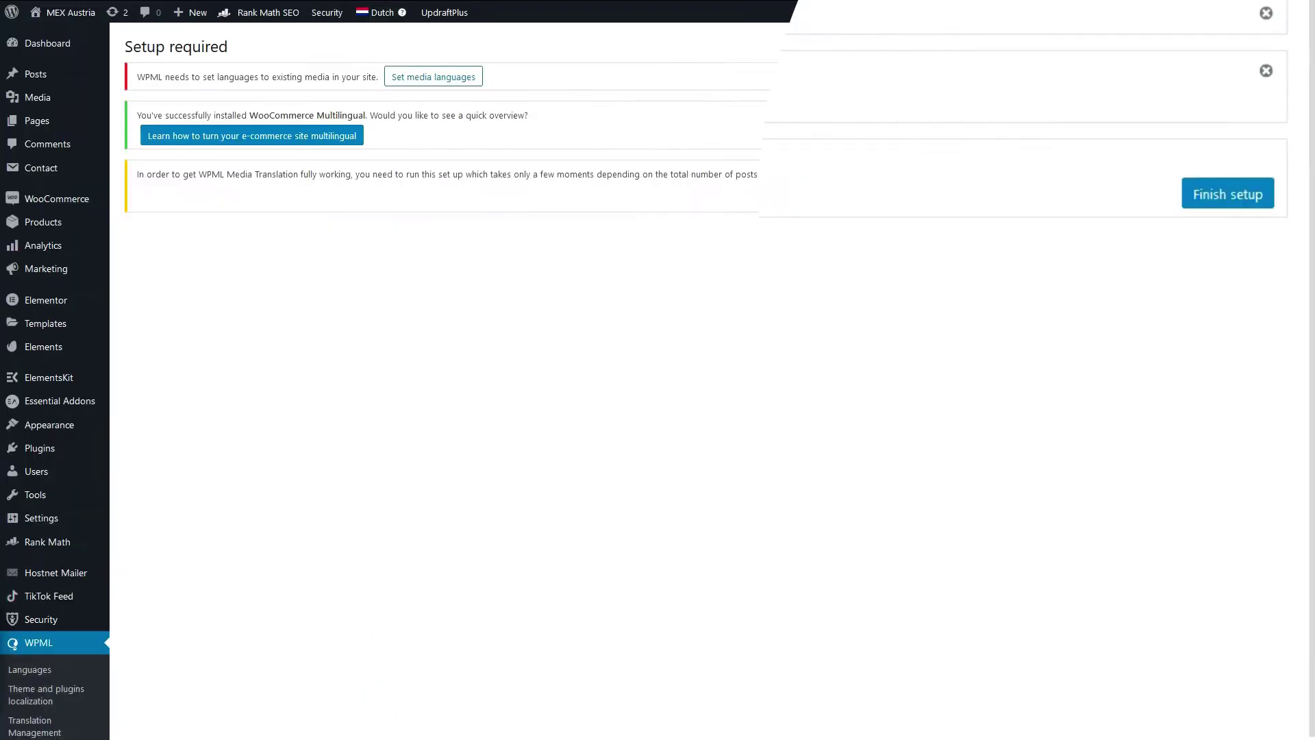
{"action": "left_click", "coordinate": [1239, 204]}
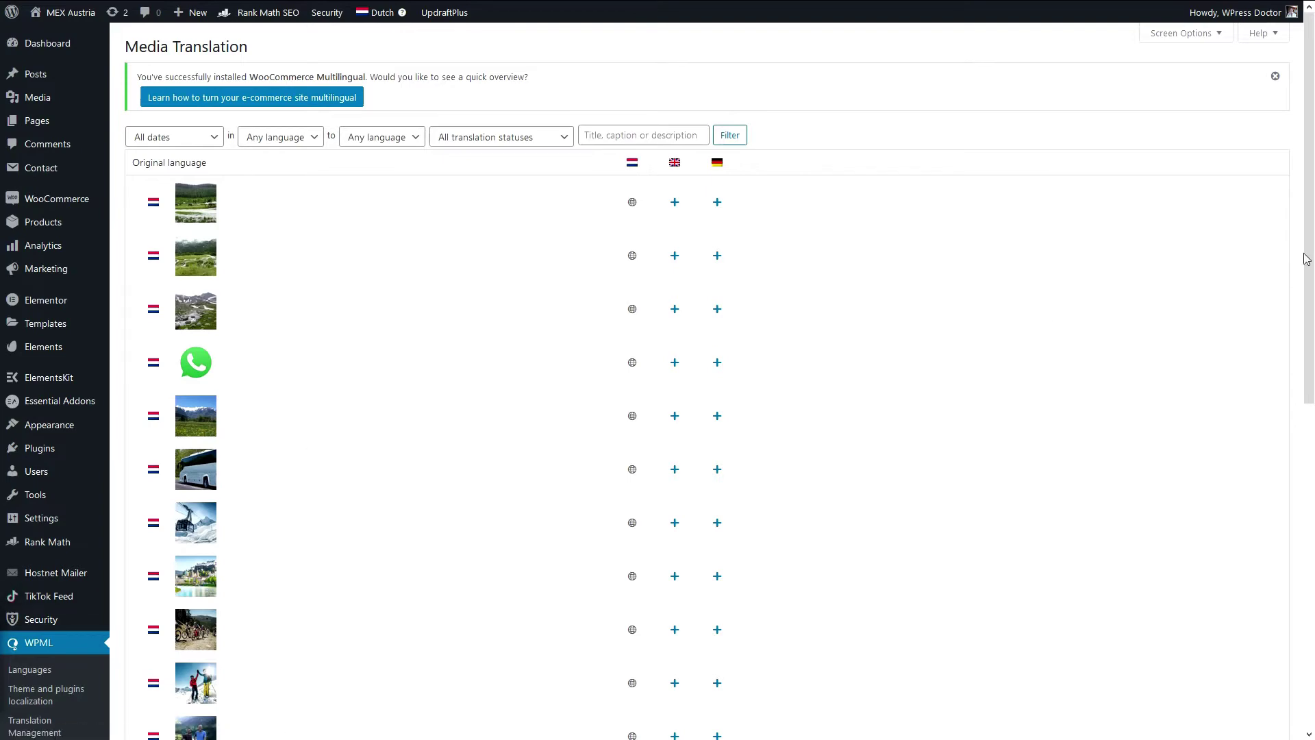
{"action": "scroll", "coordinate": [1311, 260], "scroll_direction": "down", "scroll_amount": 2}
{"action": "scroll", "coordinate": [1311, 261], "scroll_direction": "up", "scroll_amount": 2}
{"action": "scroll", "coordinate": [452, 271], "scroll_direction": "down", "scroll_amount": 2}
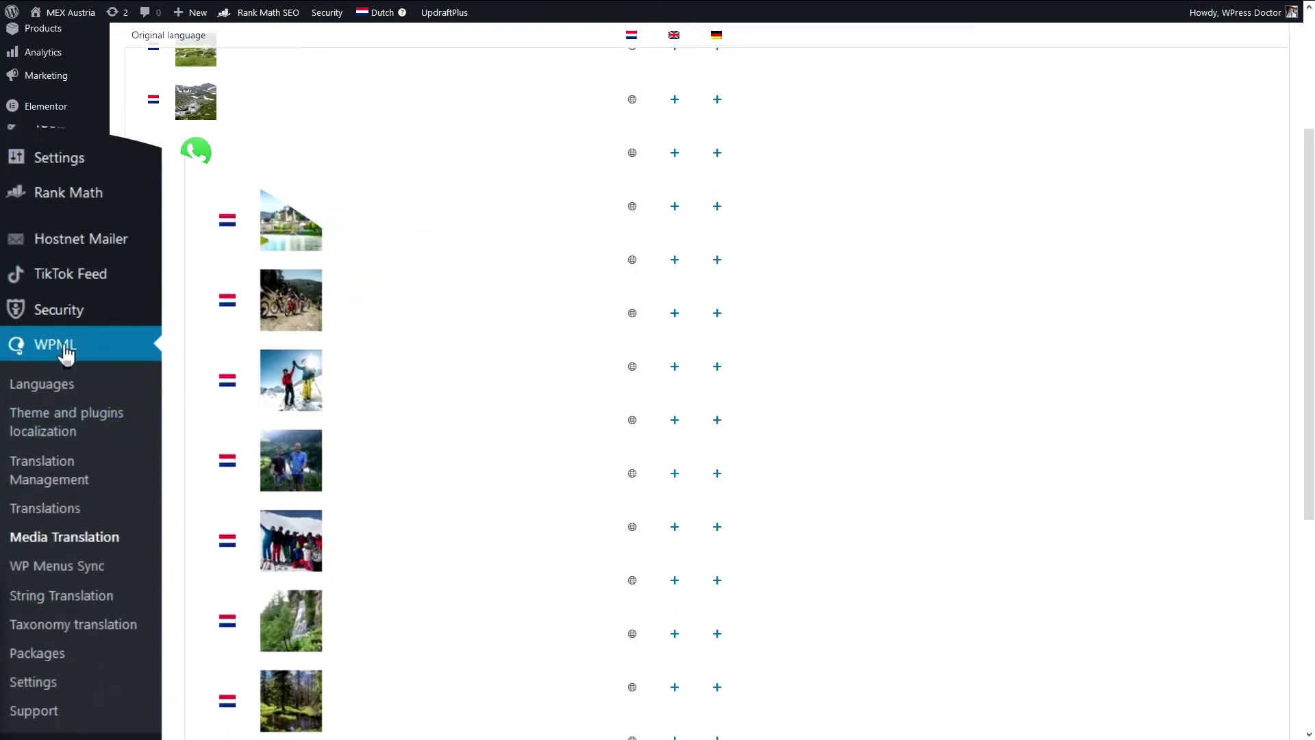
On WPML > Languages, choose 'Enable it now' for the Elementor Translation Editor and close both notices
{"action": "left_click", "coordinate": [43, 387]}
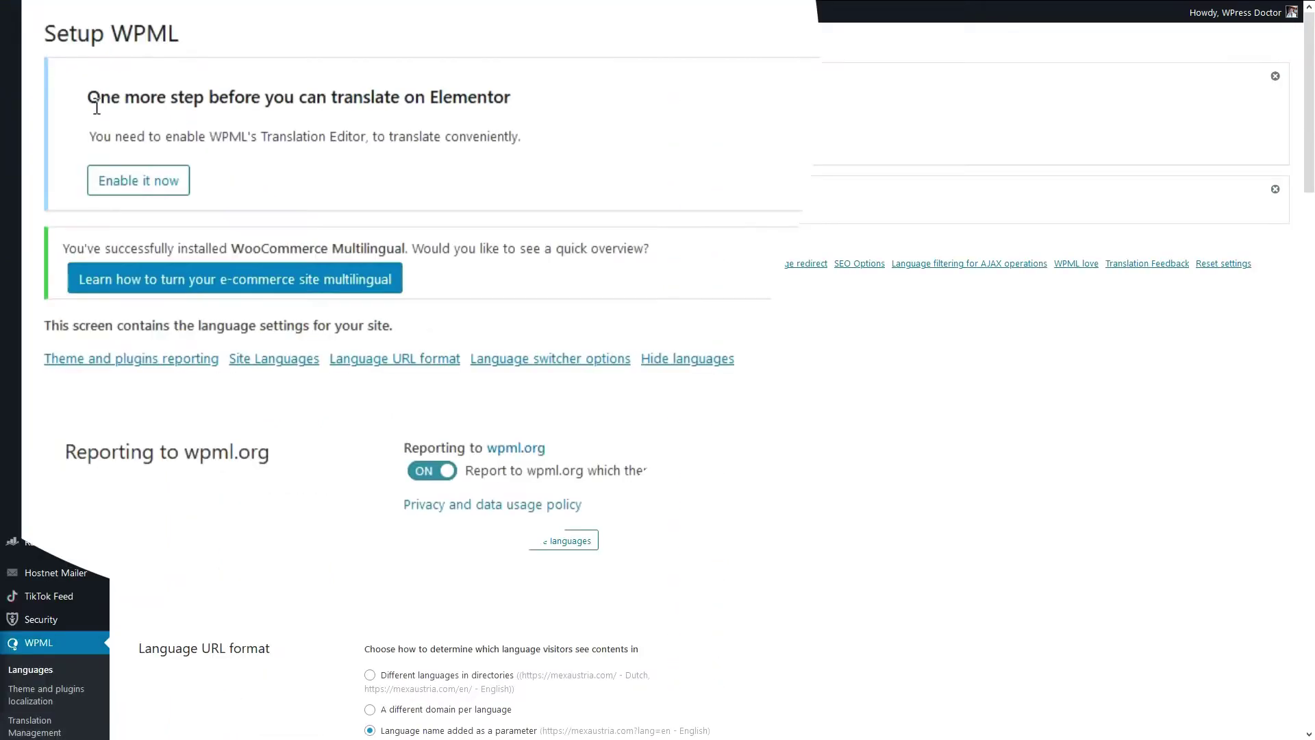
{"action": "left_click_drag", "start_coordinate": [100, 103], "coordinate": [471, 107]}
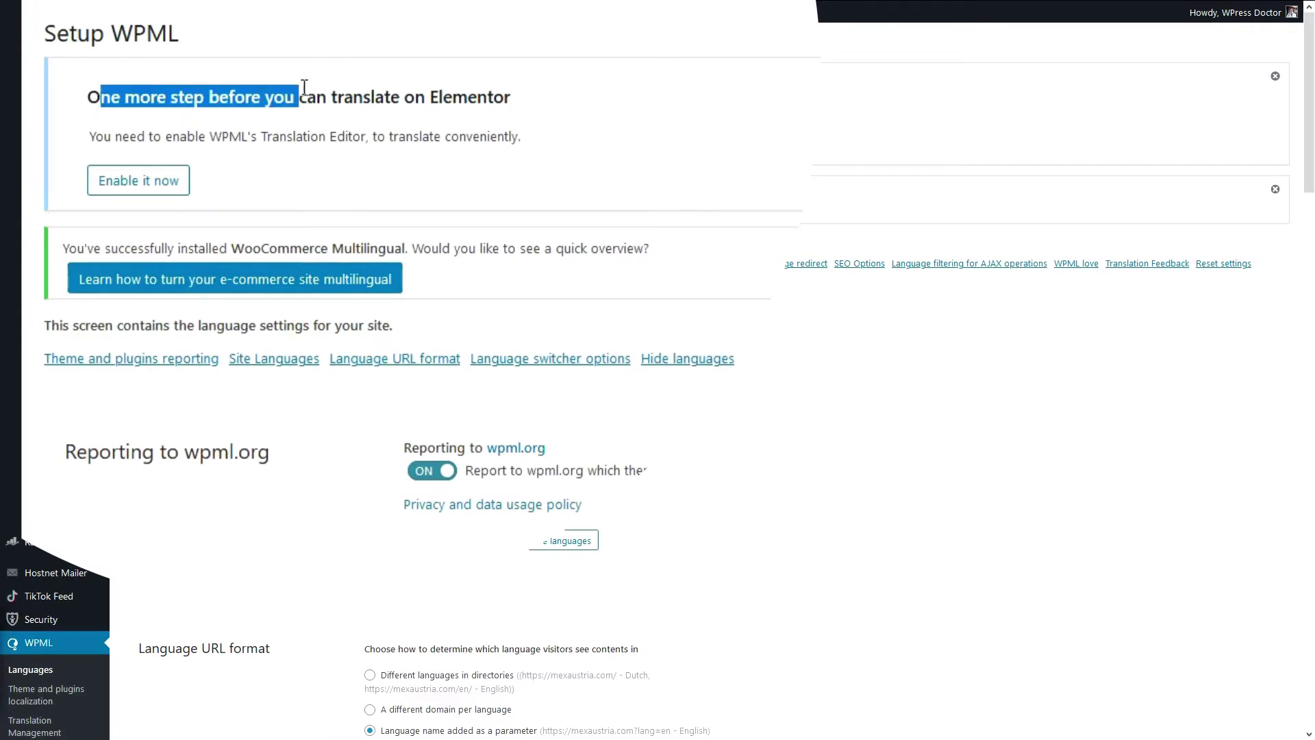
{"action": "left_click", "coordinate": [473, 107]}
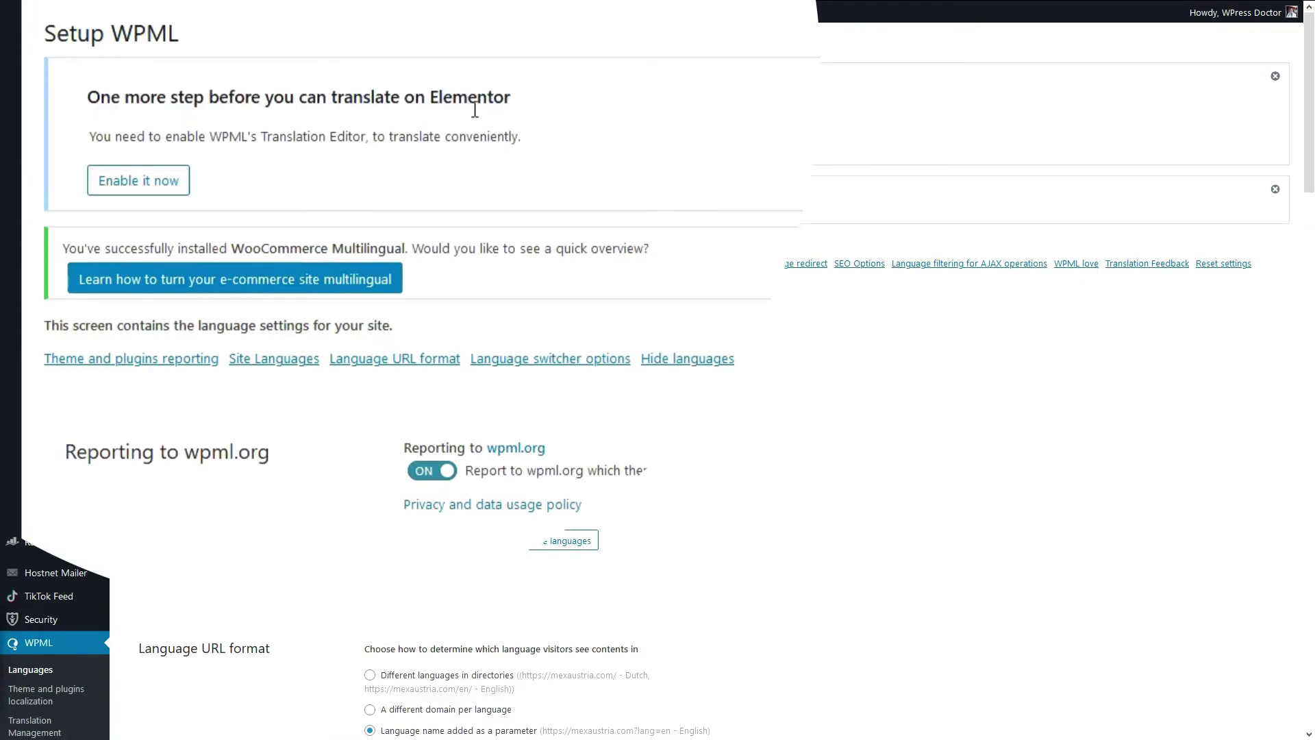
{"action": "left_click", "coordinate": [159, 188]}
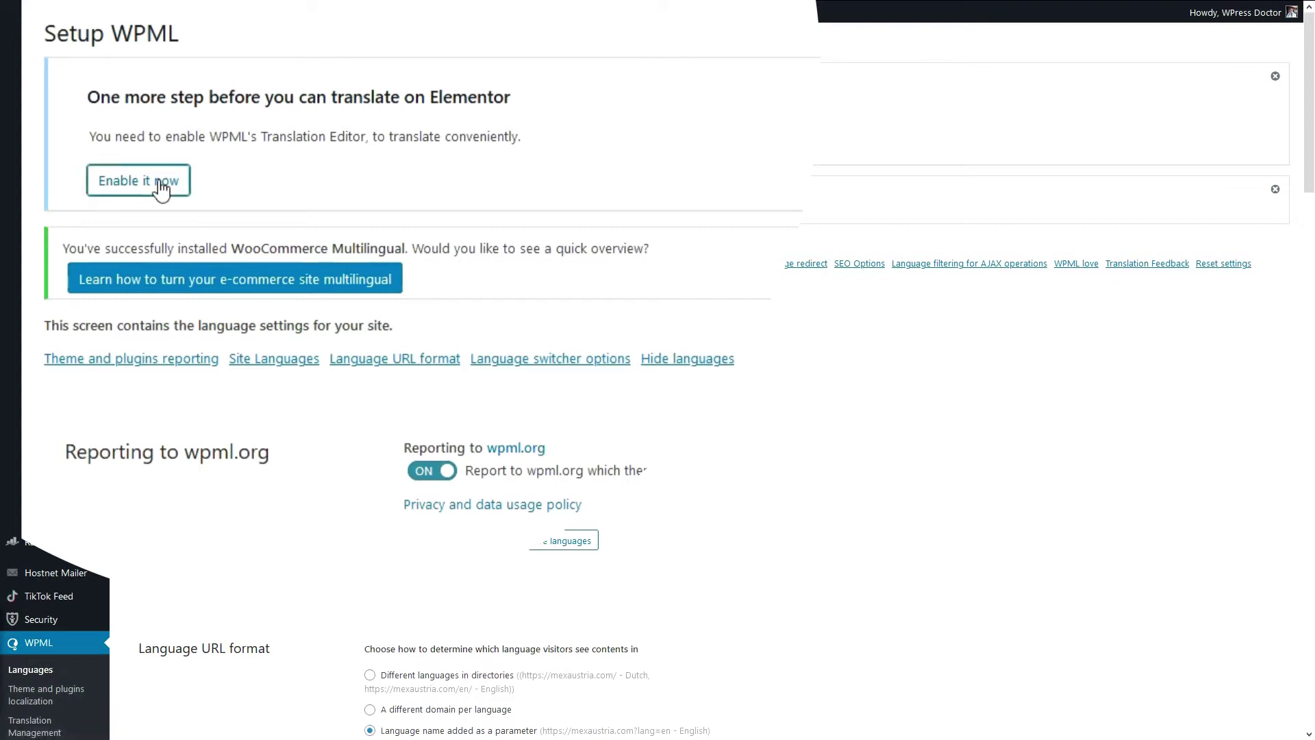
{"action": "left_click", "coordinate": [1275, 76]}
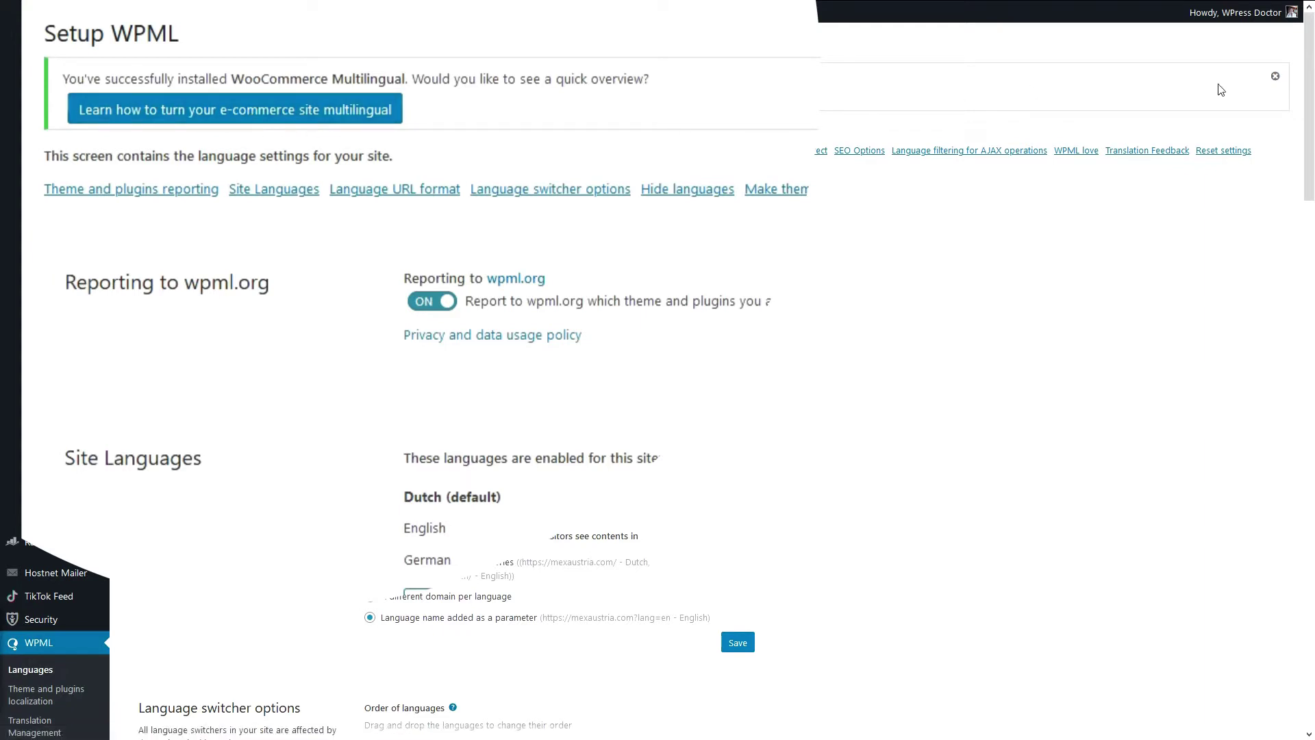
{"action": "left_click", "coordinate": [1275, 76]}
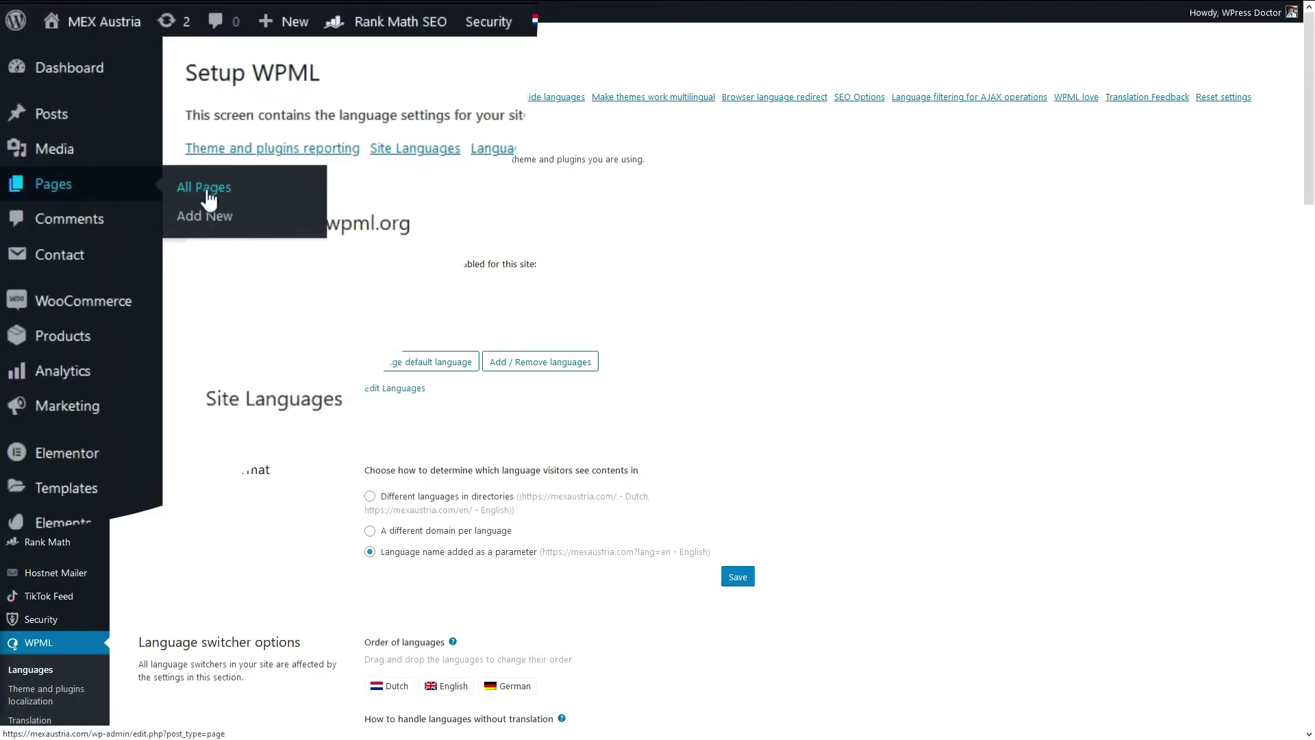
From Pages > All Pages, start the English translation of the Home page via its '+' icon
{"action": "left_click", "coordinate": [209, 187]}
{"action": "left_click_drag", "start_coordinate": [1312, 156], "coordinate": [1312, 424]}
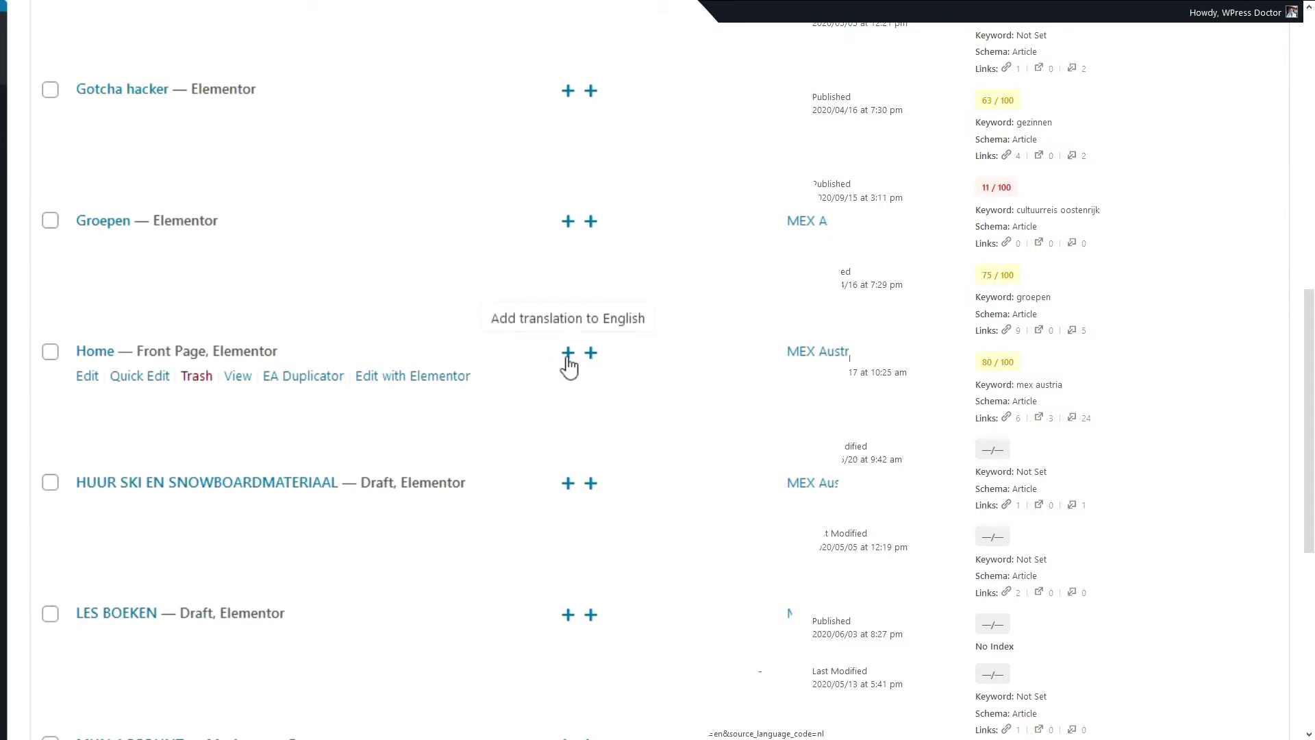
{"action": "left_click", "coordinate": [567, 356]}
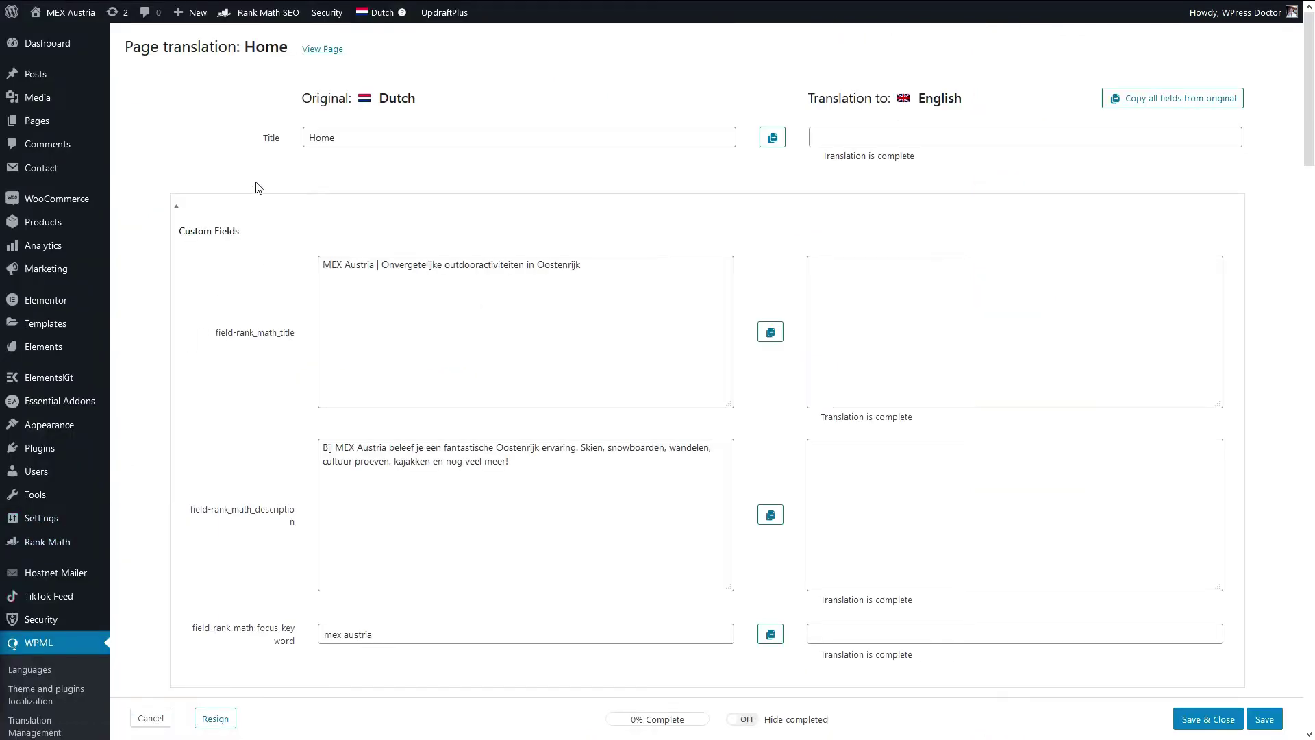
Review the Dutch-to-English editor and mark the English Home title translation complete
{"action": "mouse_move", "coordinate": [281, 124]}
{"action": "left_mouse_down"}
{"action": "mouse_move", "coordinate": [462, 120]}
{"action": "mouse_move", "coordinate": [406, 123]}
{"action": "left_mouse_up"}
{"action": "left_click", "coordinate": [406, 122]}
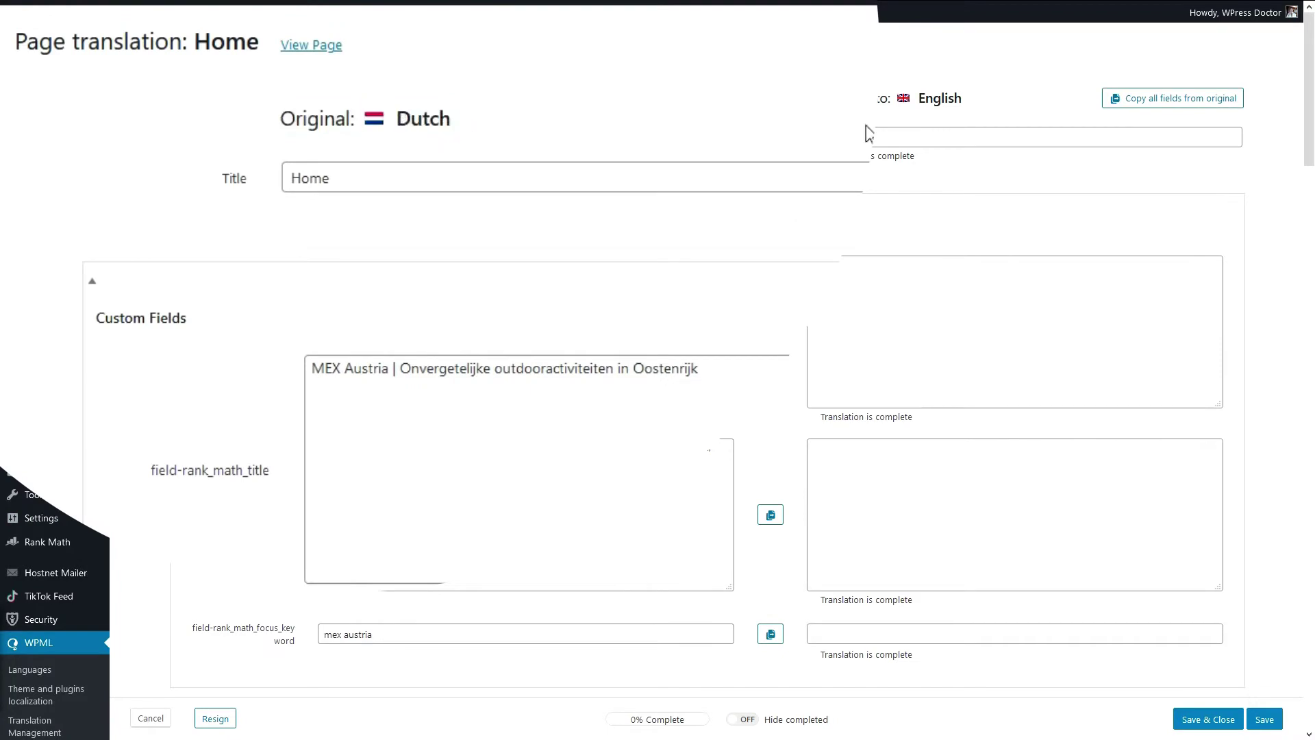
{"action": "left_click_drag", "start_coordinate": [703, 92], "coordinate": [938, 94]}
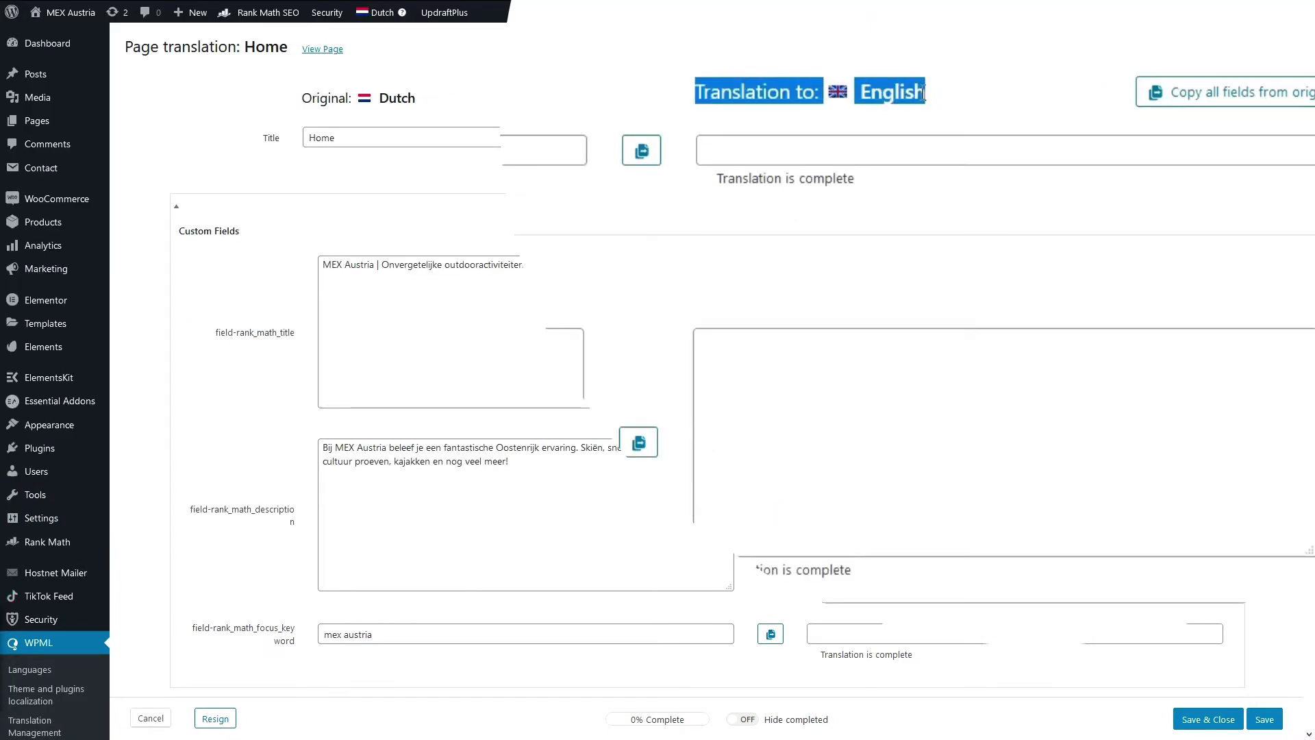
{"action": "left_click", "coordinate": [938, 93]}
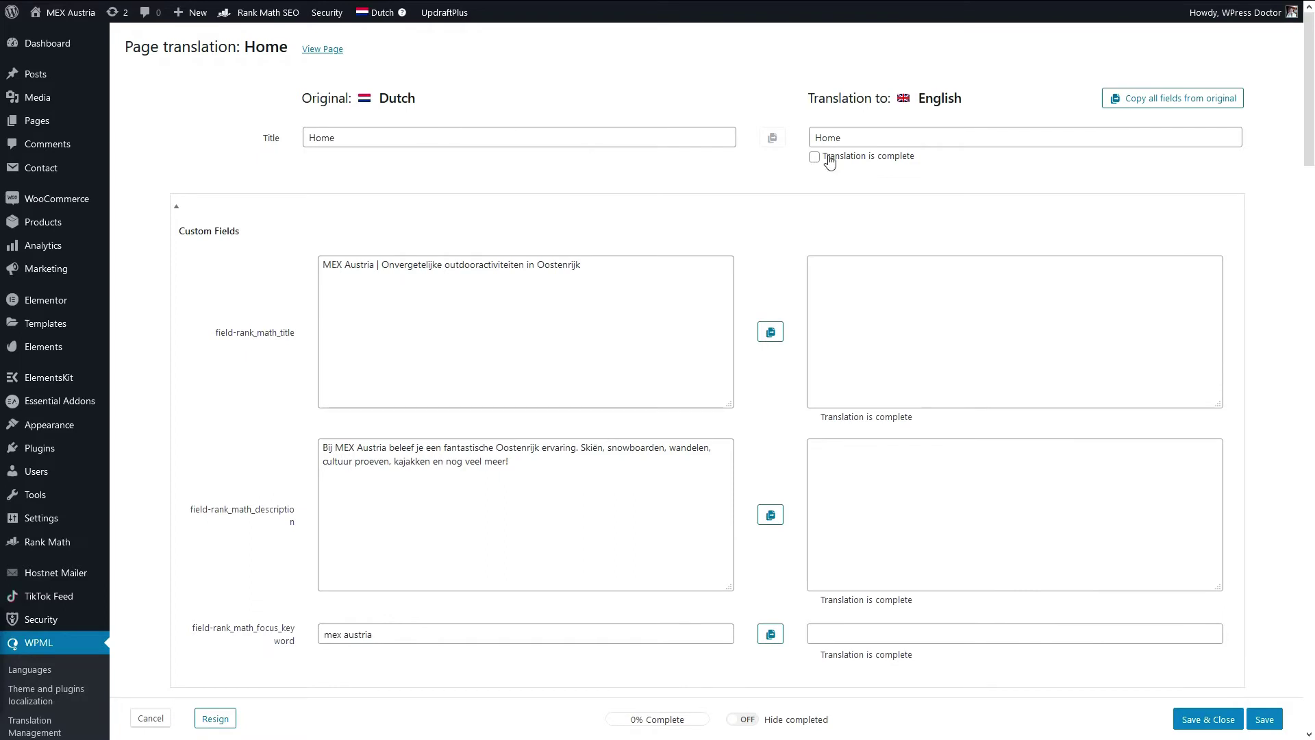
{"action": "left_click", "coordinate": [852, 136]}
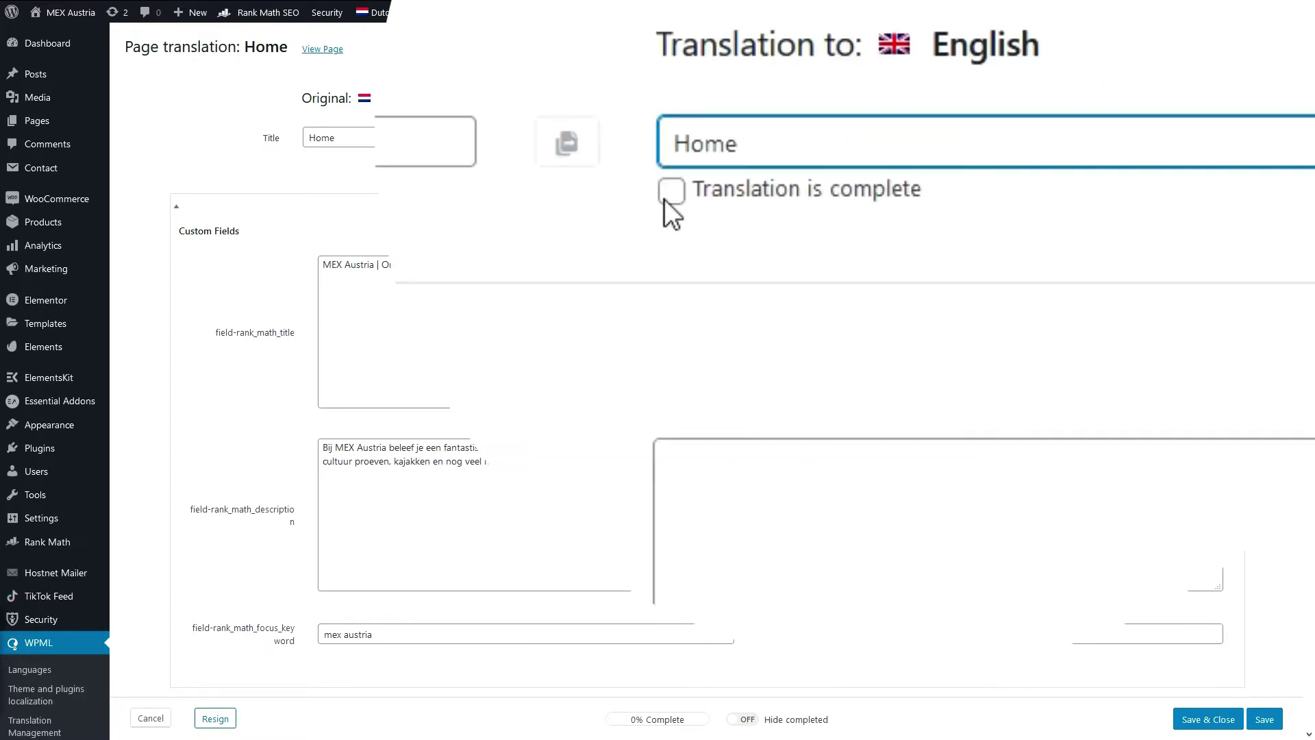
{"action": "left_click", "coordinate": [671, 195]}
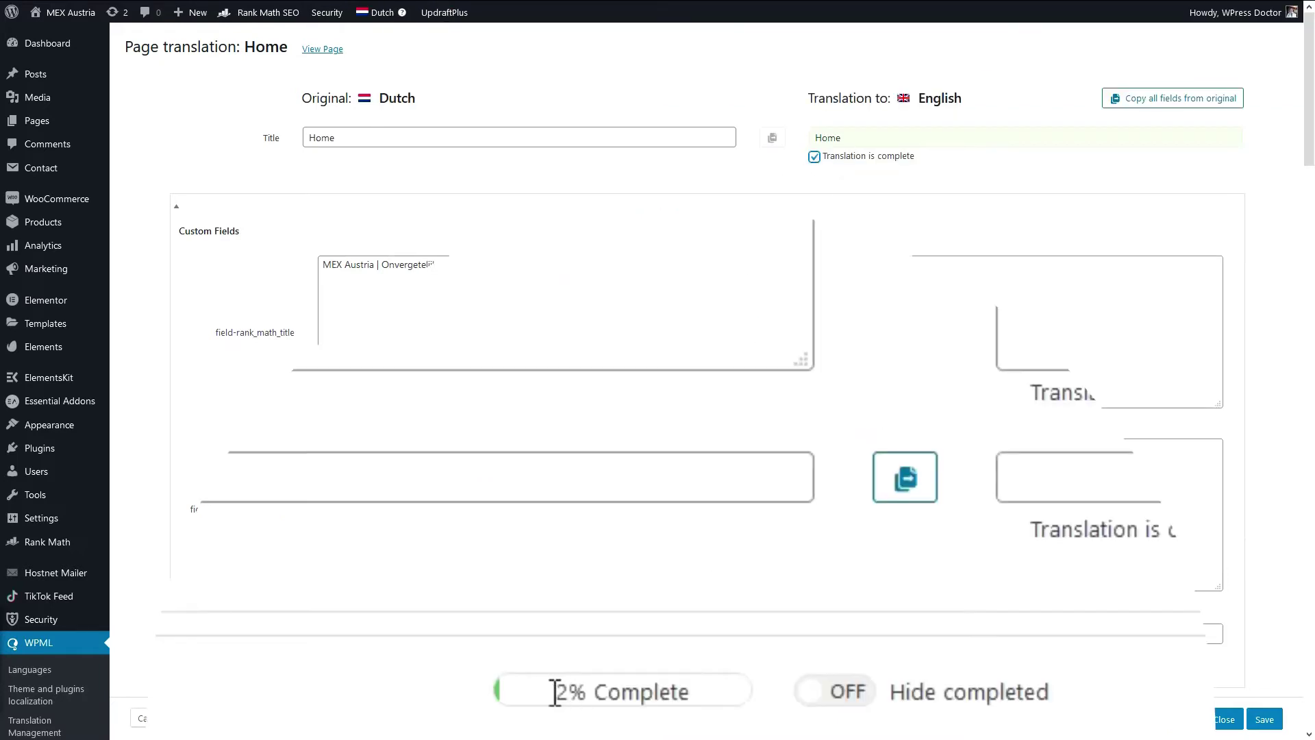
{"action": "mouse_move", "coordinate": [630, 720]}
{"action": "left_mouse_down"}
{"action": "mouse_move", "coordinate": [674, 720]}
{"action": "mouse_move", "coordinate": [696, 703]}
{"action": "left_mouse_up"}
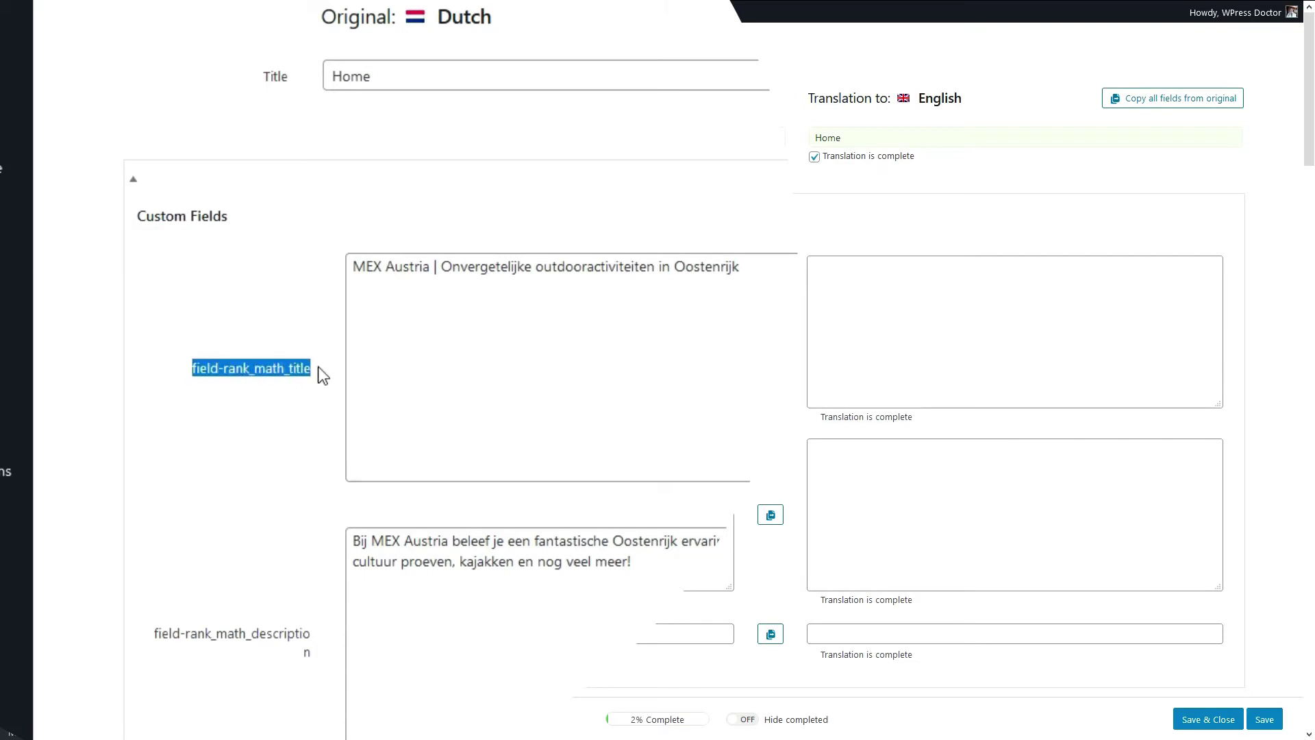
Mark the Rank Math SEO title and SEO description English translations complete
{"action": "left_click_drag", "start_coordinate": [192, 376], "coordinate": [320, 373]}
{"action": "left_click_drag", "start_coordinate": [181, 637], "coordinate": [318, 639]}
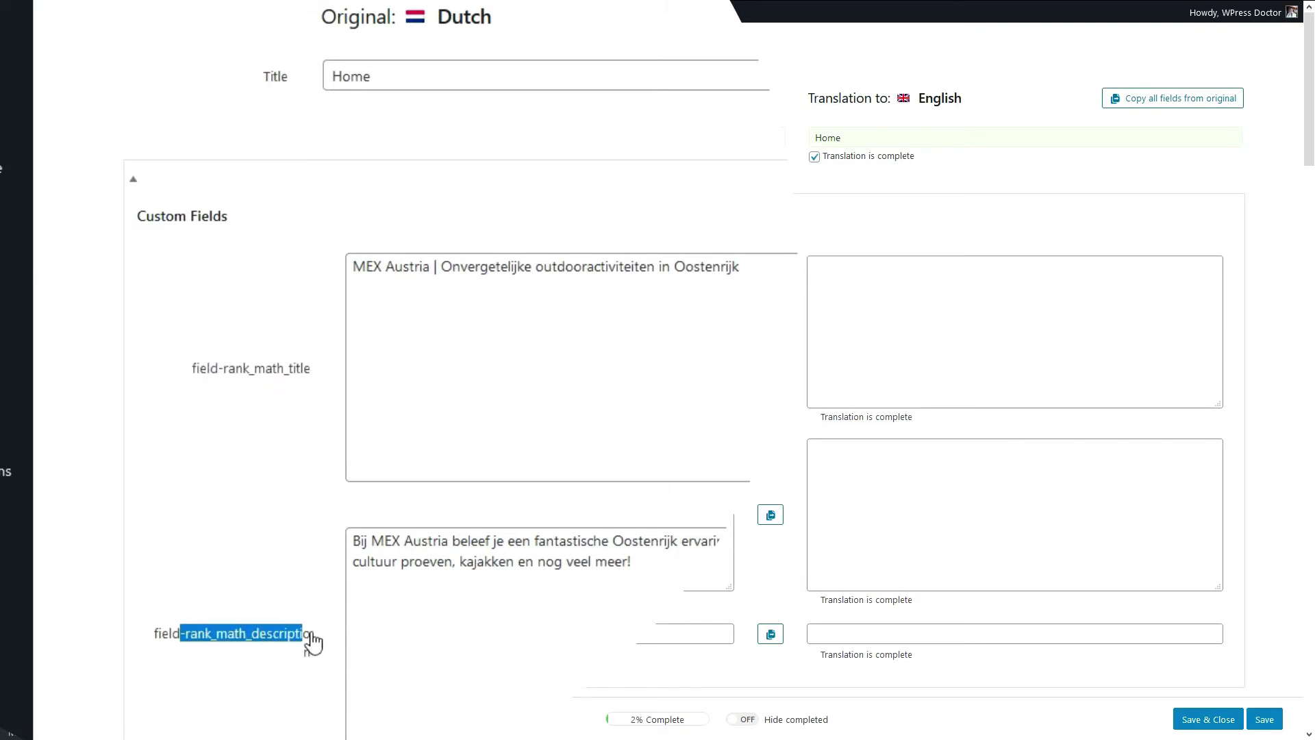
{"action": "left_click_drag", "start_coordinate": [160, 620], "coordinate": [263, 645]}
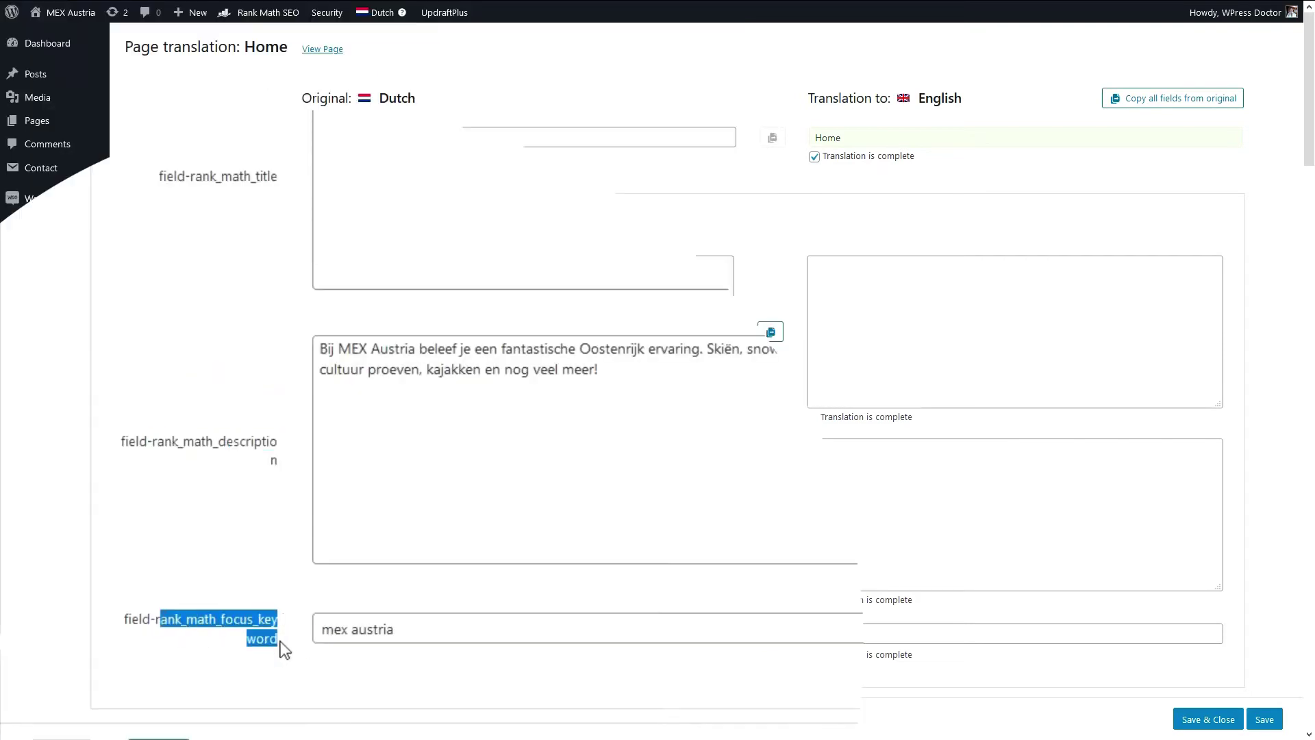
{"action": "left_click", "coordinate": [234, 342]}
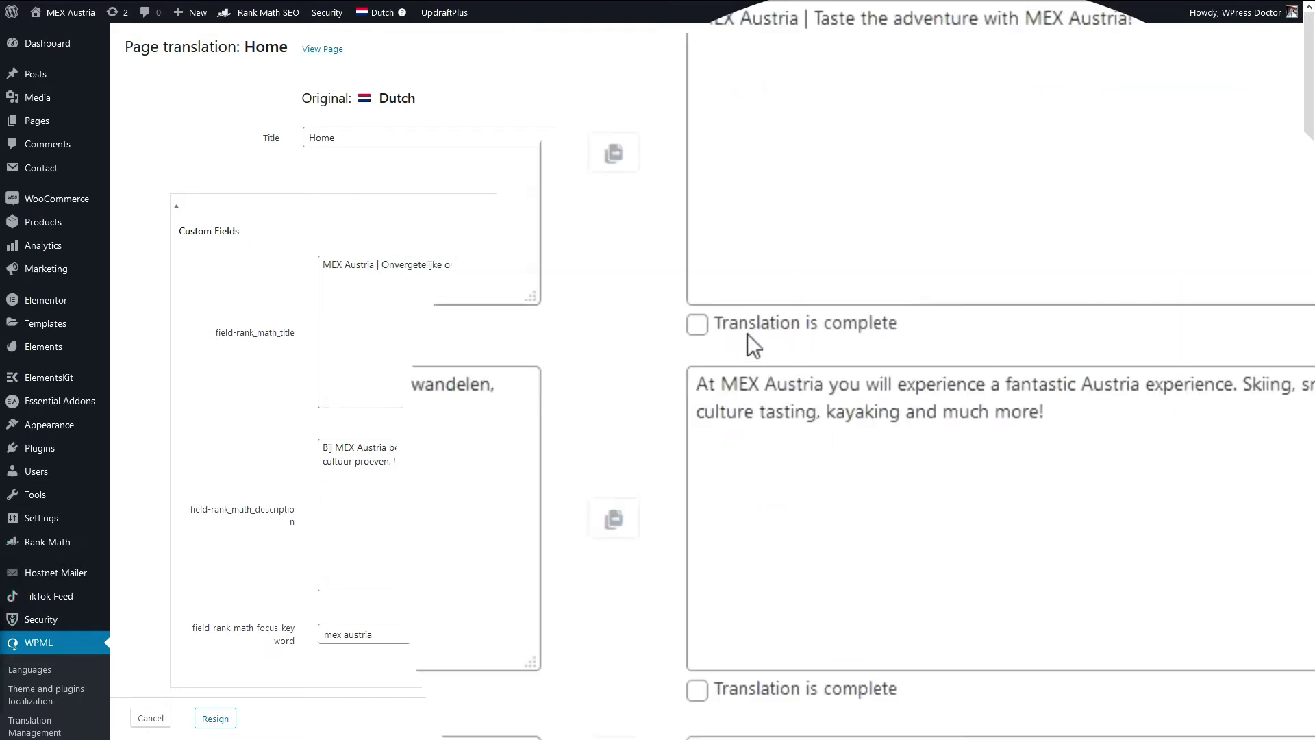
{"action": "left_click", "coordinate": [698, 324]}
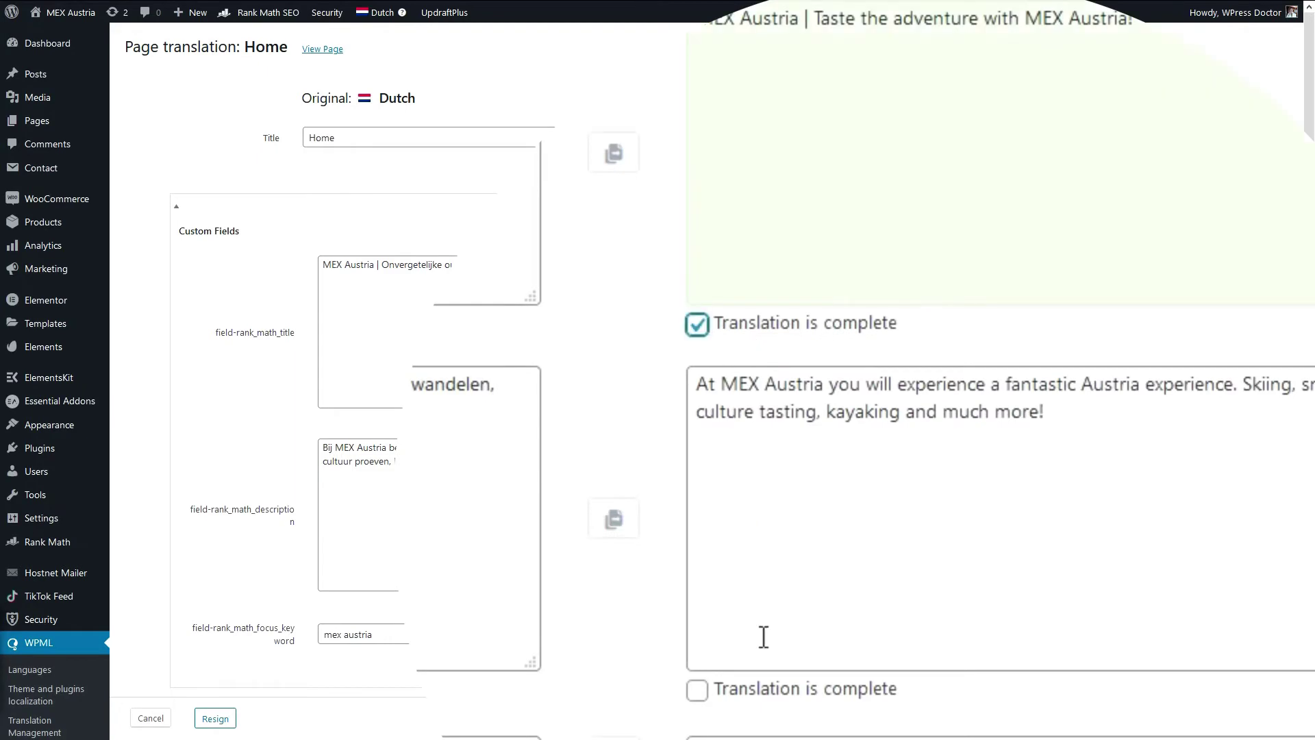
{"action": "left_click", "coordinate": [699, 690]}
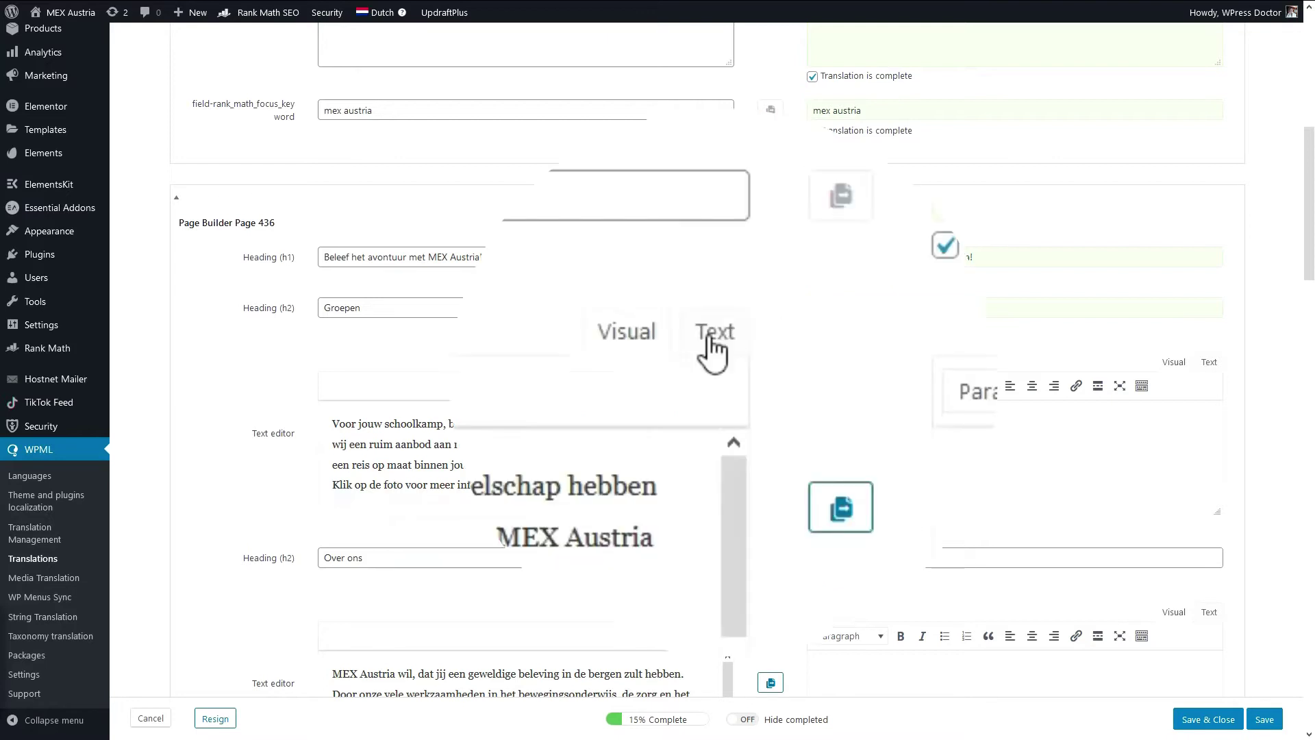
Show the Dutch Groups paragraph as raw HTML to check its ending and line break
{"action": "left_click", "coordinate": [720, 363]}
{"action": "left_click_drag", "start_coordinate": [661, 438], "coordinate": [627, 438]}
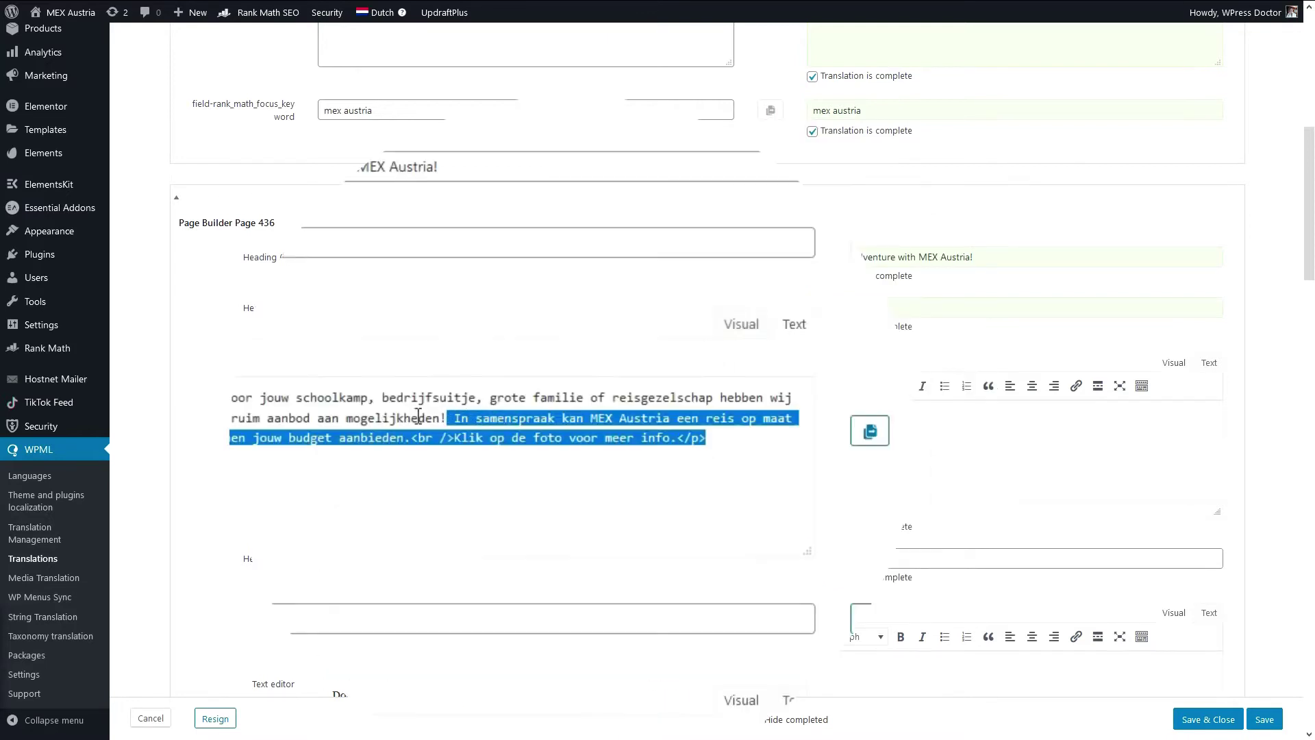
{"action": "mouse_move", "coordinate": [411, 439]}
{"action": "left_mouse_down"}
{"action": "mouse_move", "coordinate": [444, 438]}
{"action": "mouse_move", "coordinate": [397, 438]}
{"action": "left_mouse_up"}
{"action": "left_click", "coordinate": [444, 439]}
{"action": "left_click", "coordinate": [706, 440]}
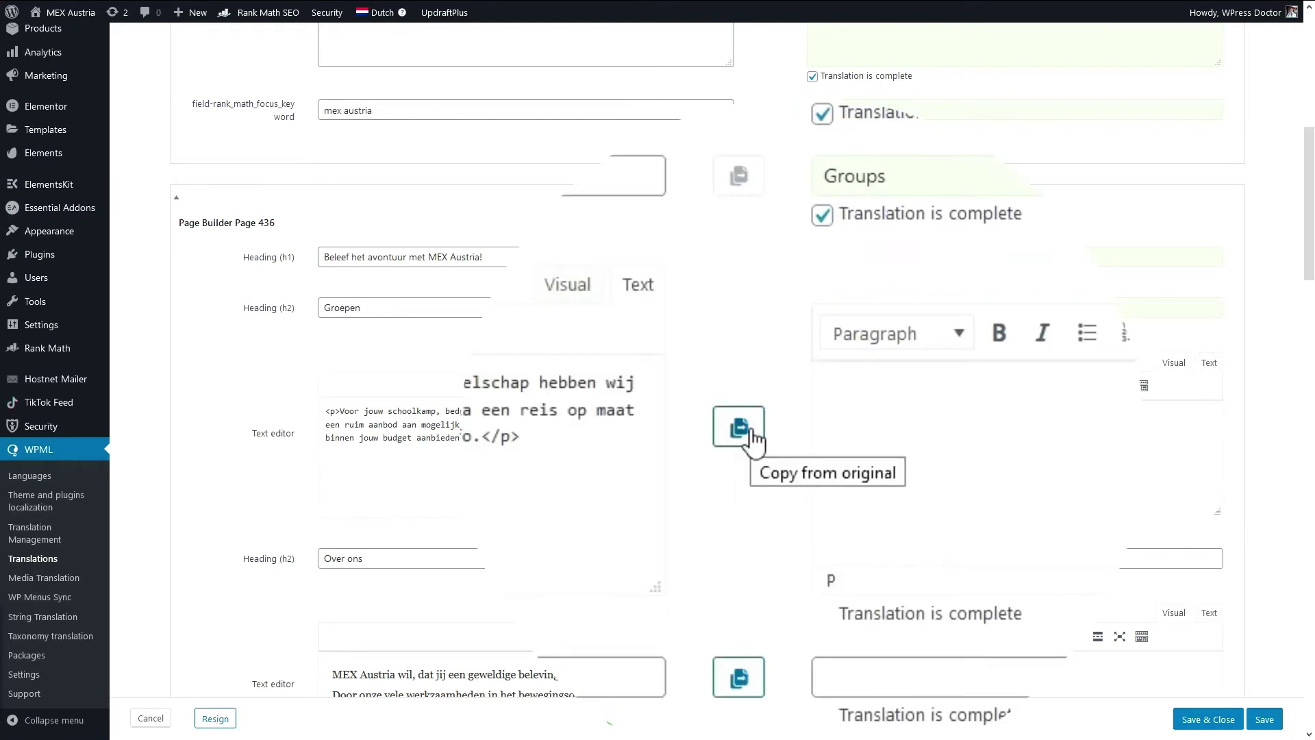
Copy the Groups paragraph from original and paste the English text over the Dutch sentences
{"action": "left_click", "coordinate": [740, 430]}
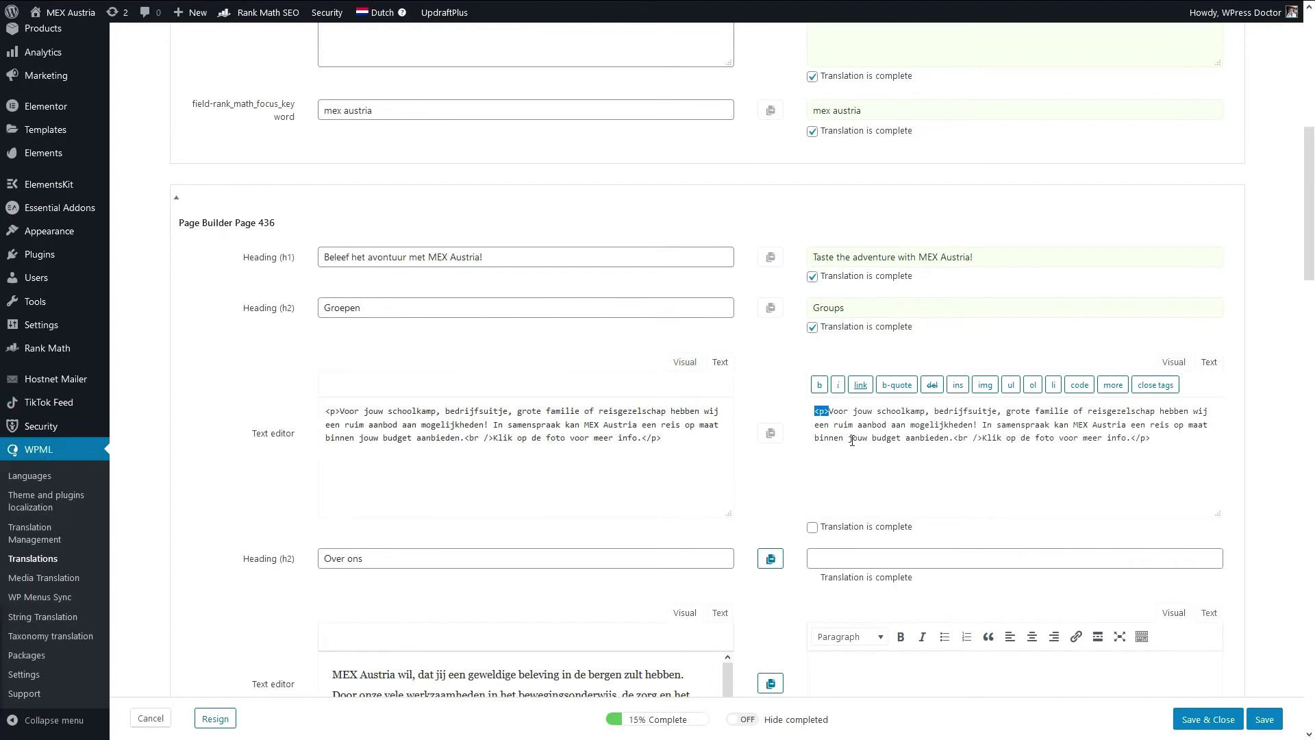
{"action": "double_click", "coordinate": [952, 440]}
{"action": "left_click", "coordinate": [1129, 438]}
{"action": "left_click_drag", "start_coordinate": [829, 413], "coordinate": [948, 440]}
{"action": "type", "text": "MEX Austria offers a big variety of possibilities for your school, company, big family or traveling party! In consultation, we can offer a tailor-made trip within your budget."}
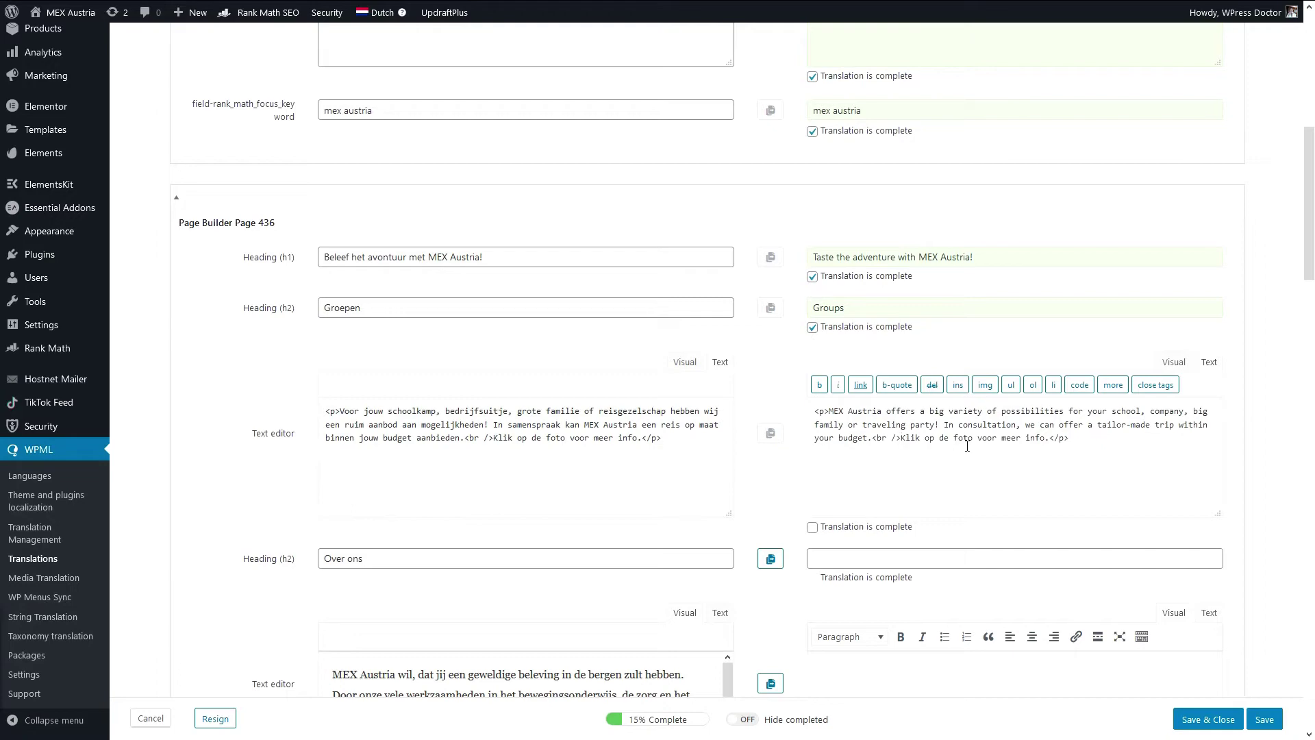
{"action": "left_click_drag", "start_coordinate": [903, 434], "coordinate": [1059, 438]}
{"action": "type", "text": "Click the photo for more information."}
{"action": "scroll", "coordinate": [1059, 439], "scroll_direction": "down", "scroll_amount": 3}
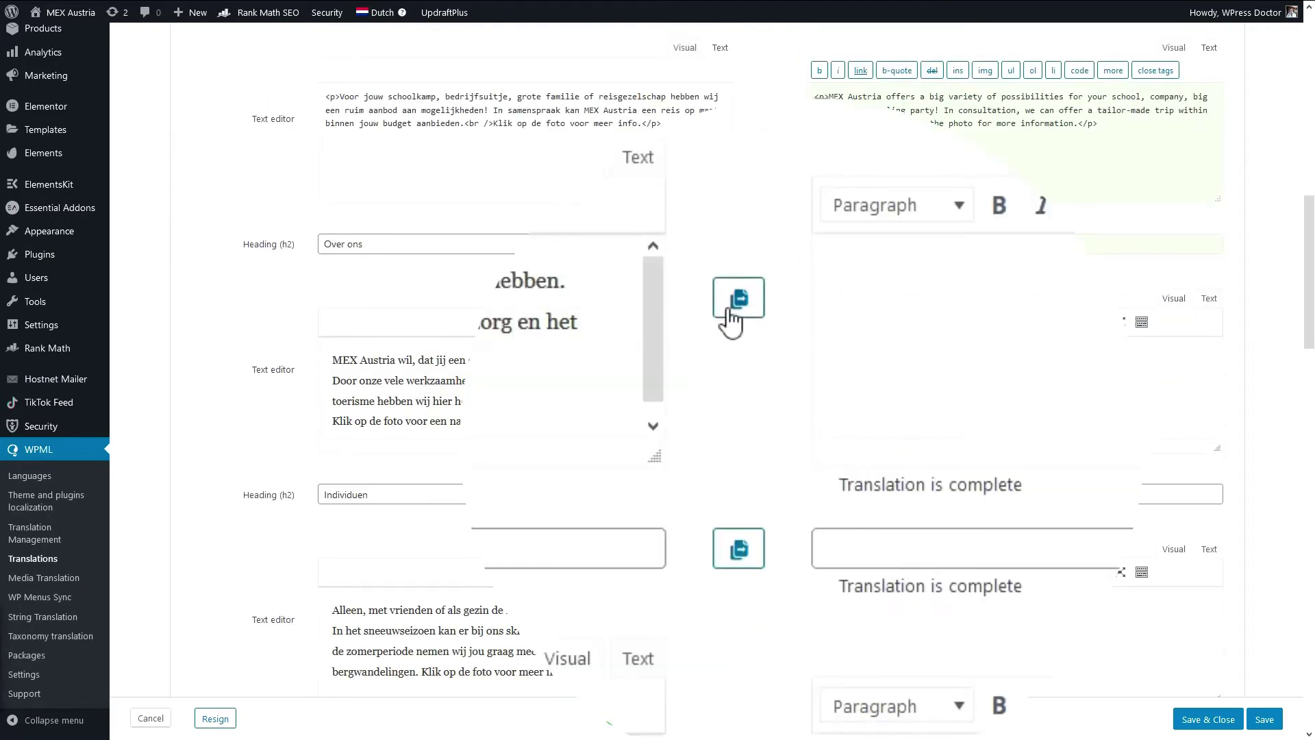
Copy the About us paragraph from original, replace it with English in Text mode and remove the duplicate line
{"action": "left_click", "coordinate": [767, 377]}
{"action": "left_click", "coordinate": [1209, 299]}
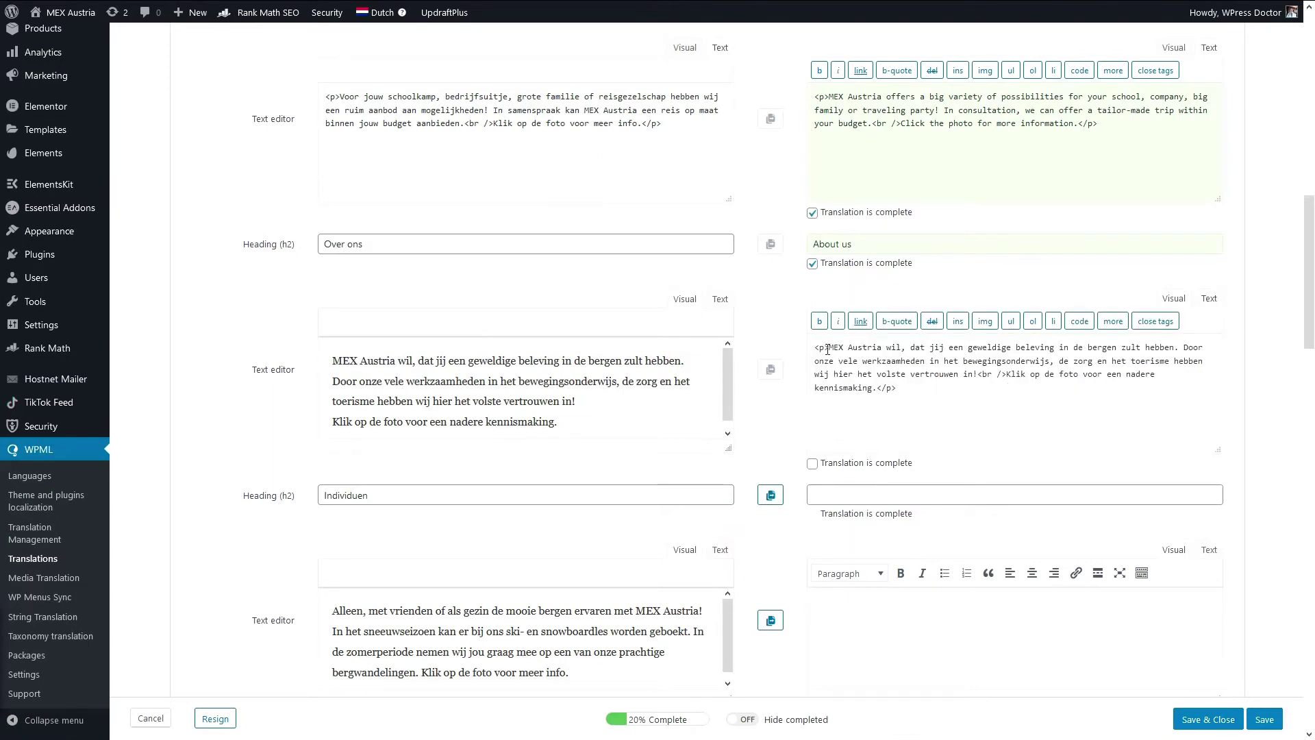
{"action": "left_click_drag", "start_coordinate": [828, 350], "coordinate": [978, 374]}
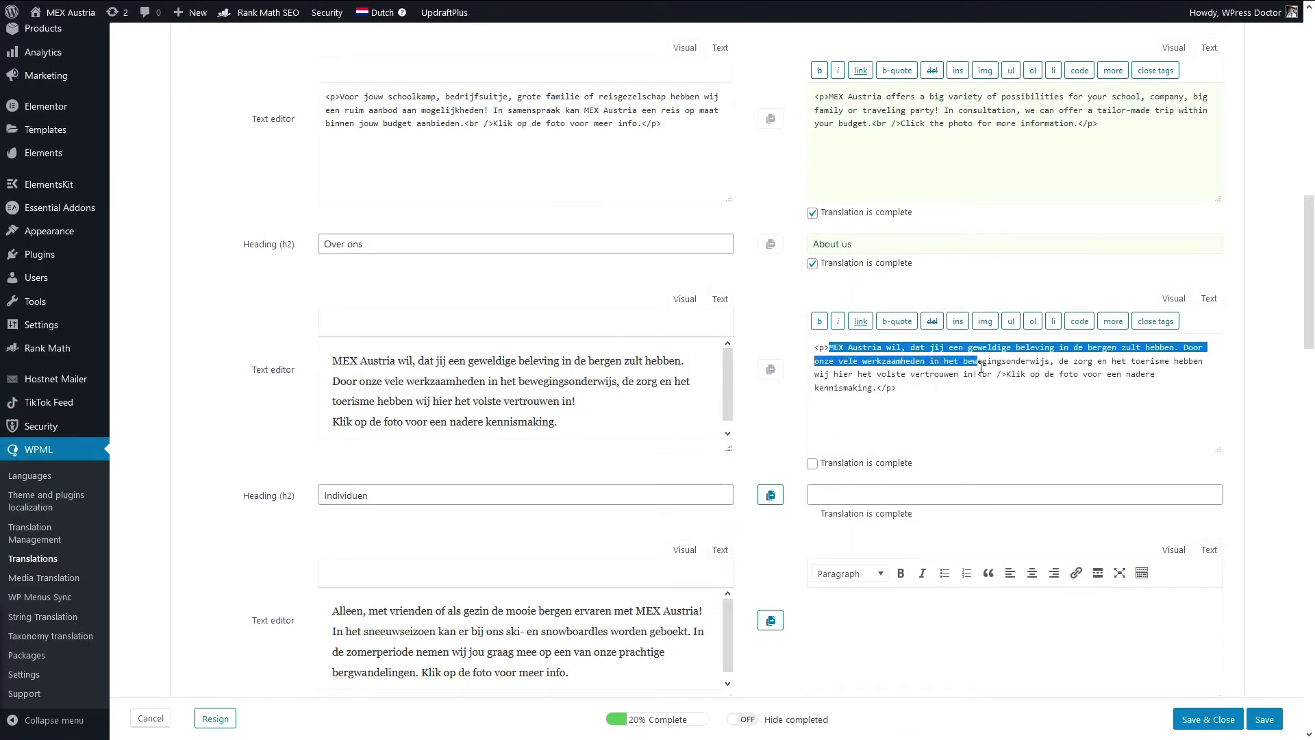
{"action": "key", "text": "ctrl+v"}
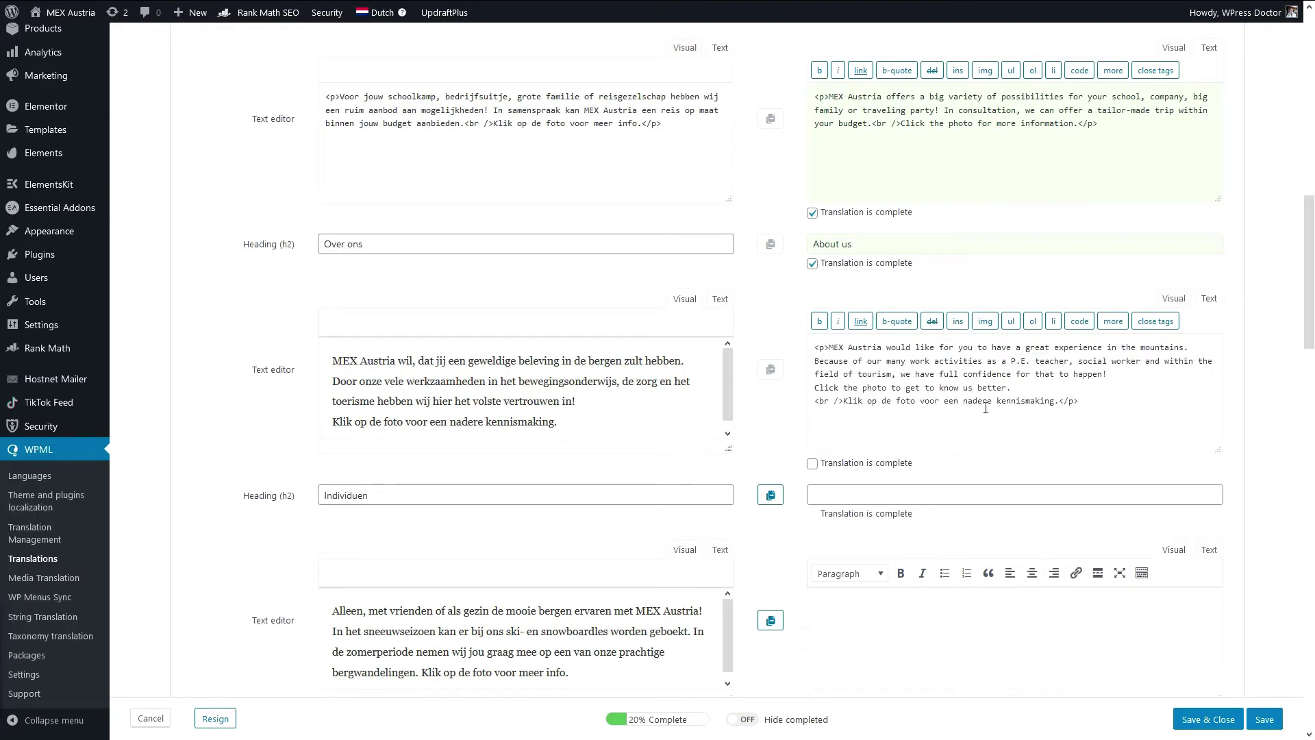
{"action": "mouse_move", "coordinate": [1011, 388]}
{"action": "left_mouse_down"}
{"action": "mouse_move", "coordinate": [815, 387]}
{"action": "mouse_move", "coordinate": [857, 405]}
{"action": "mouse_move", "coordinate": [1058, 400]}
{"action": "left_mouse_up"}
{"action": "key", "text": "BackSpace"}
{"action": "key", "text": "ctrl+v"}
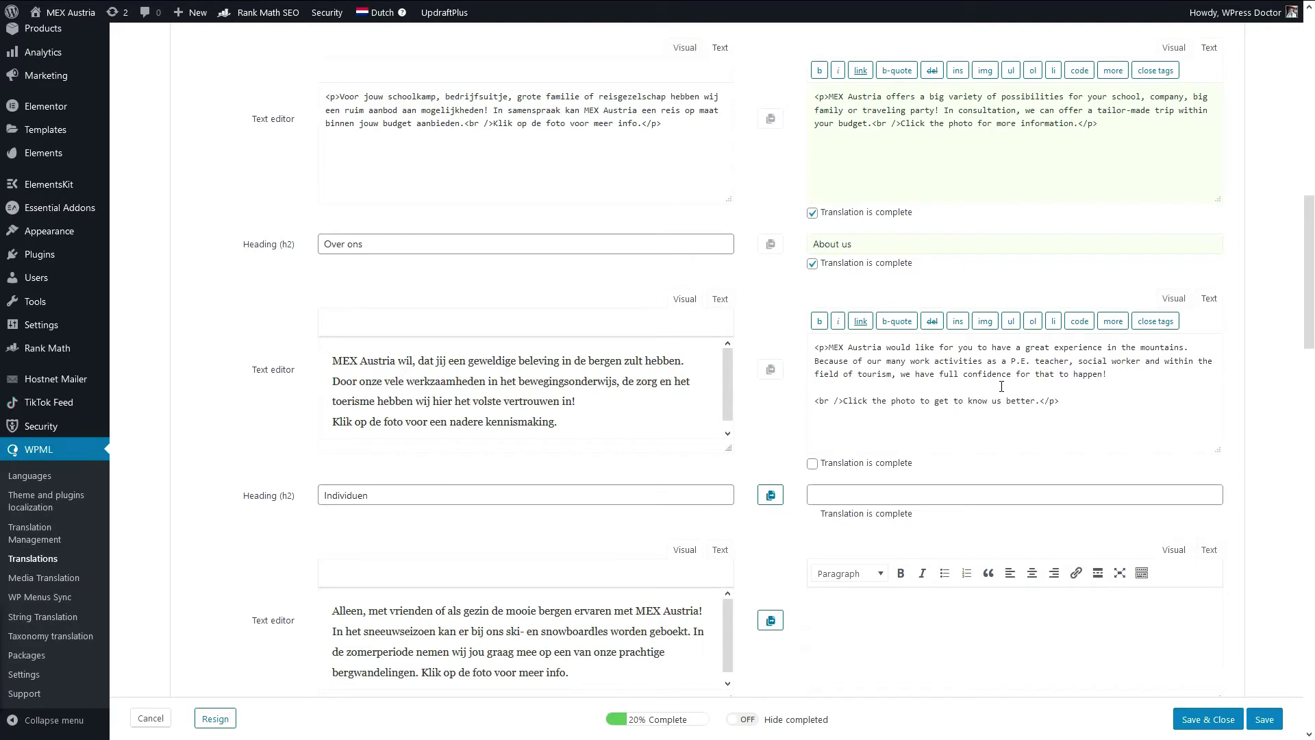
{"action": "scroll", "coordinate": [973, 396], "scroll_direction": "down", "scroll_amount": 1}
{"action": "type", "text": "Individuals"}
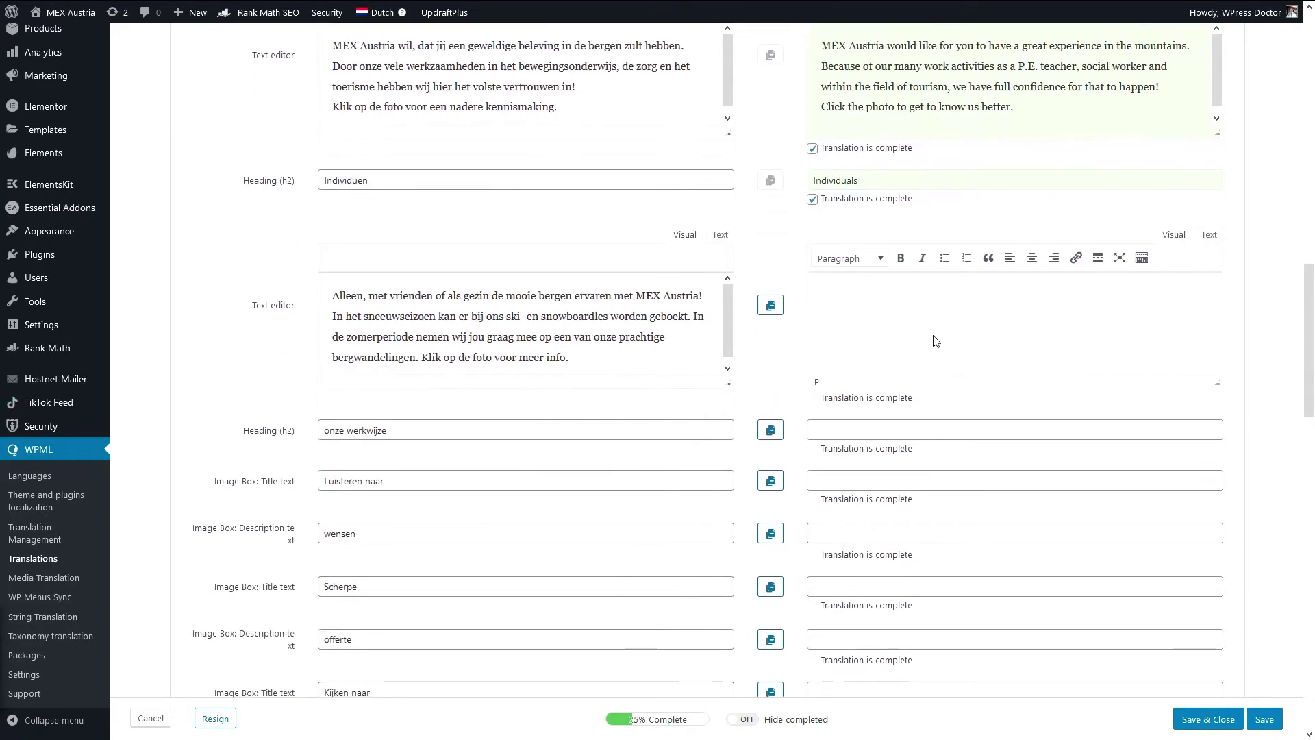
Copy the Individuals paragraph from original and select its Dutch text in Text mode for replacement
{"action": "left_click", "coordinate": [771, 305]}
{"action": "left_click", "coordinate": [1209, 234]}
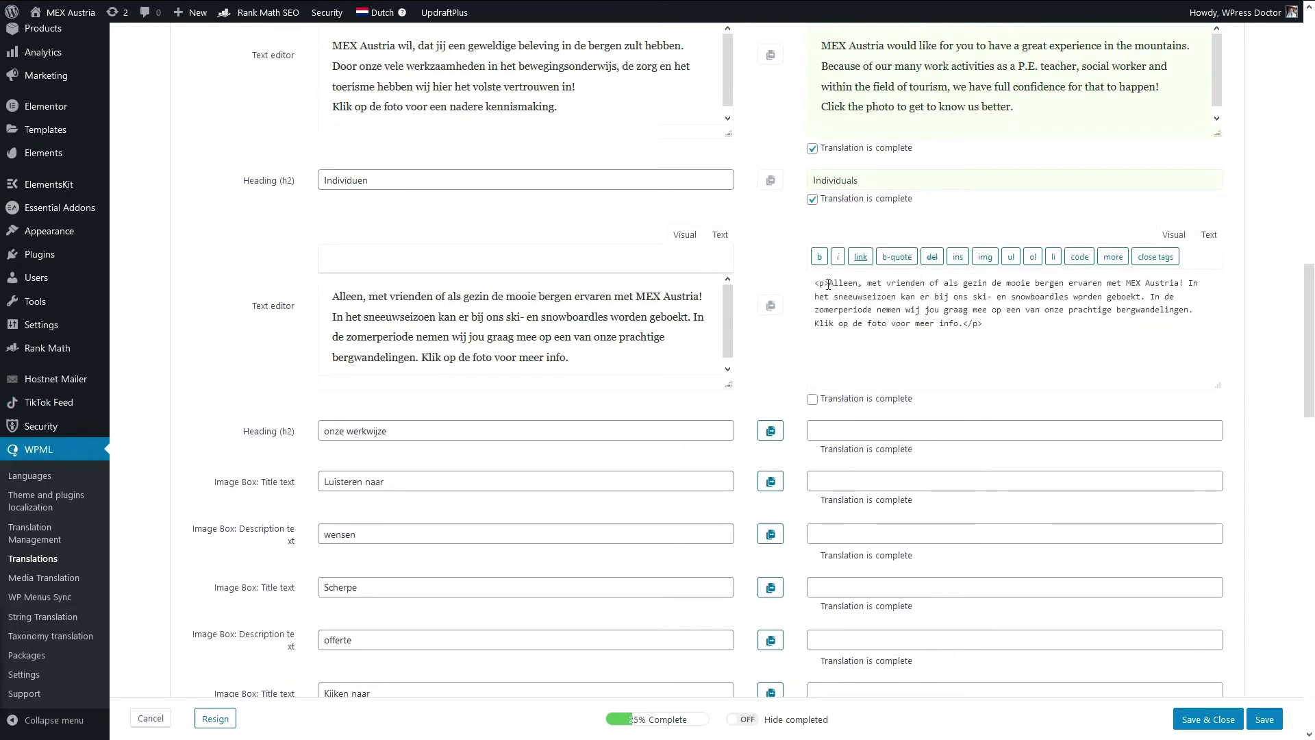
{"action": "left_click_drag", "start_coordinate": [829, 288], "coordinate": [1199, 307]}
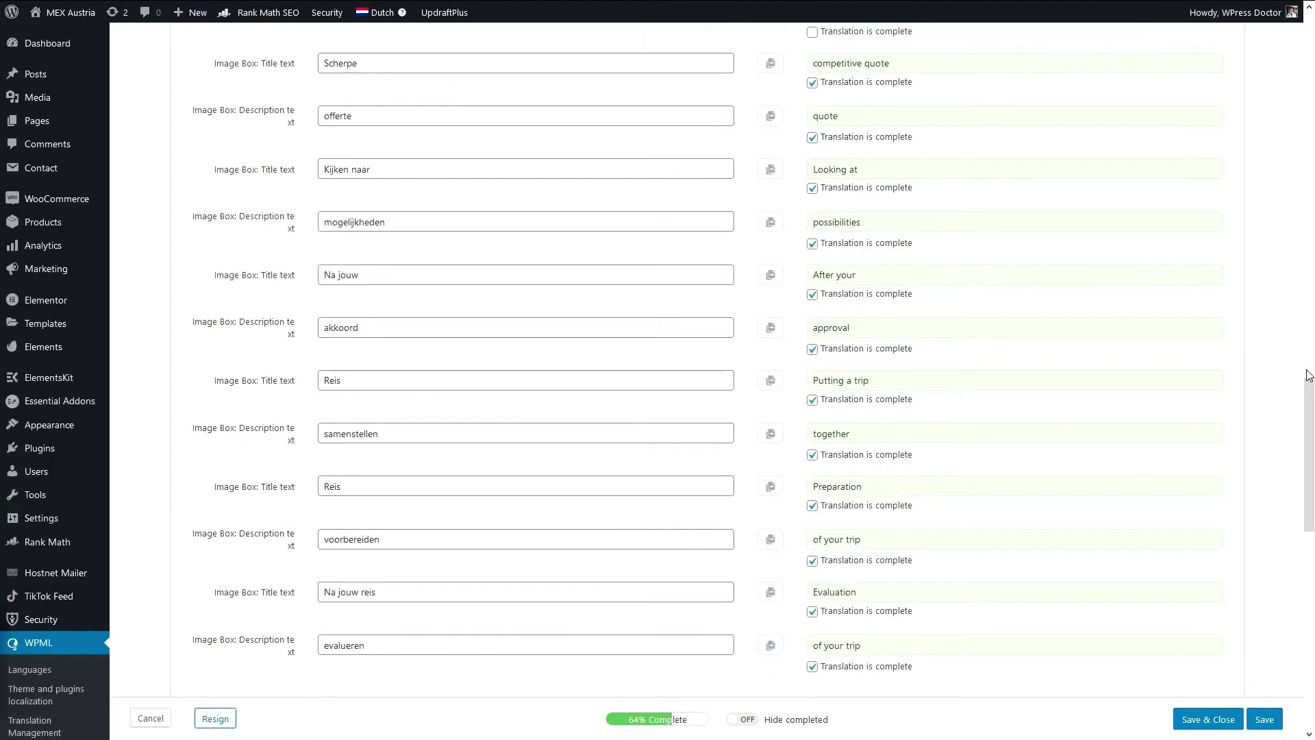
{"action": "left_click_drag", "start_coordinate": [1310, 385], "coordinate": [1304, 541]}
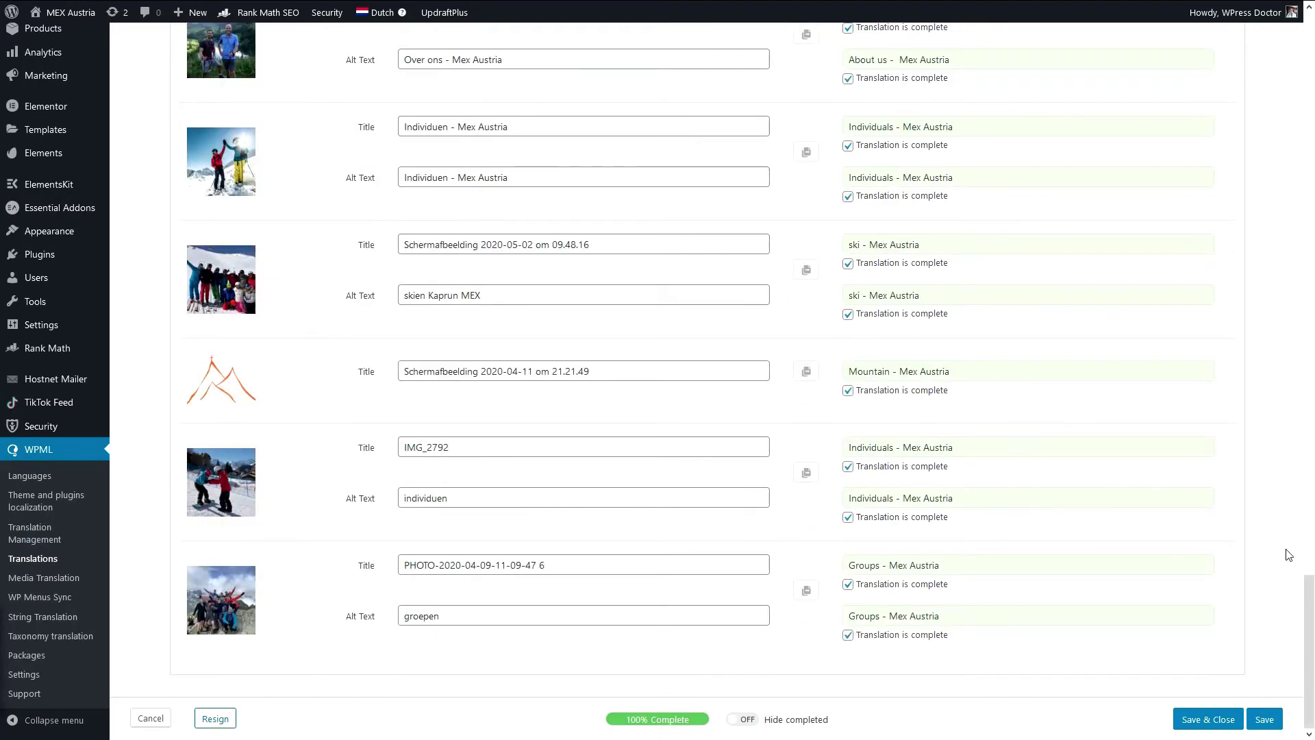
{"action": "left_click_drag", "start_coordinate": [1308, 617], "coordinate": [1309, 32]}
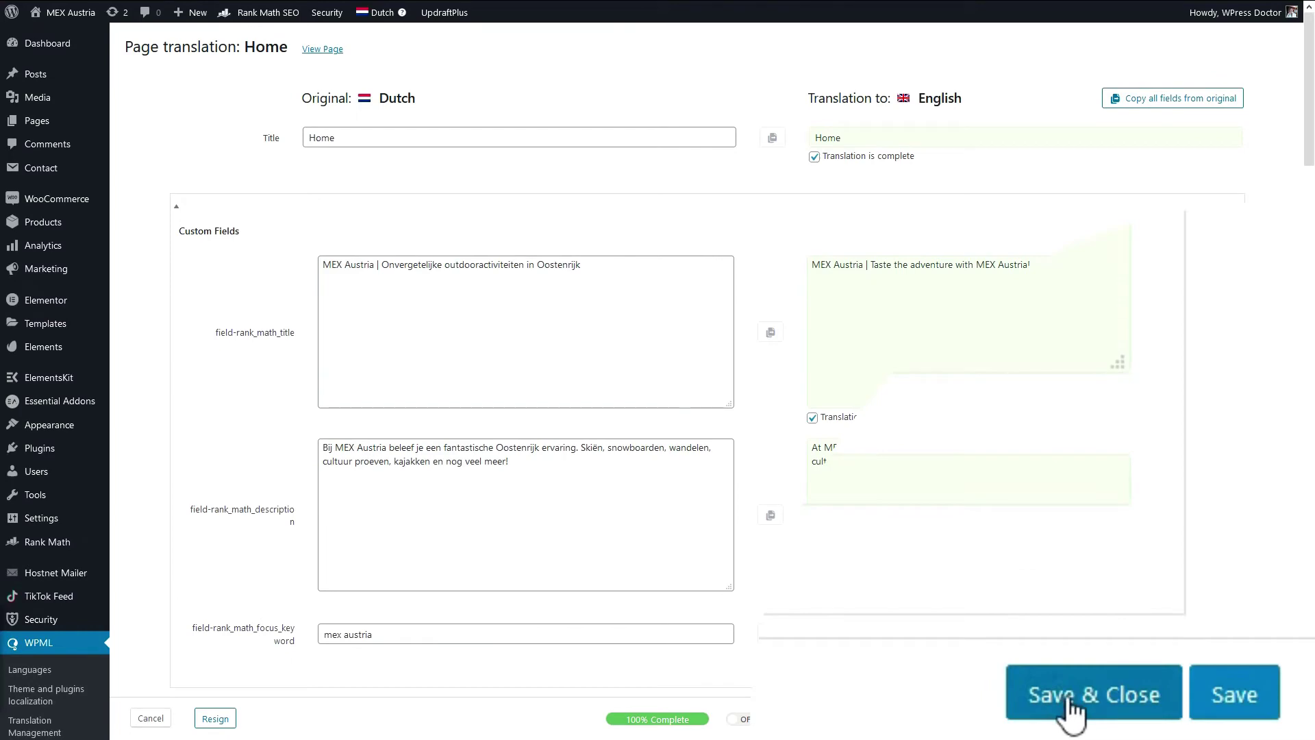
Save & Close the English Home translation and bring up link options for the site name in the admin bar
{"action": "left_click", "coordinate": [1069, 704]}
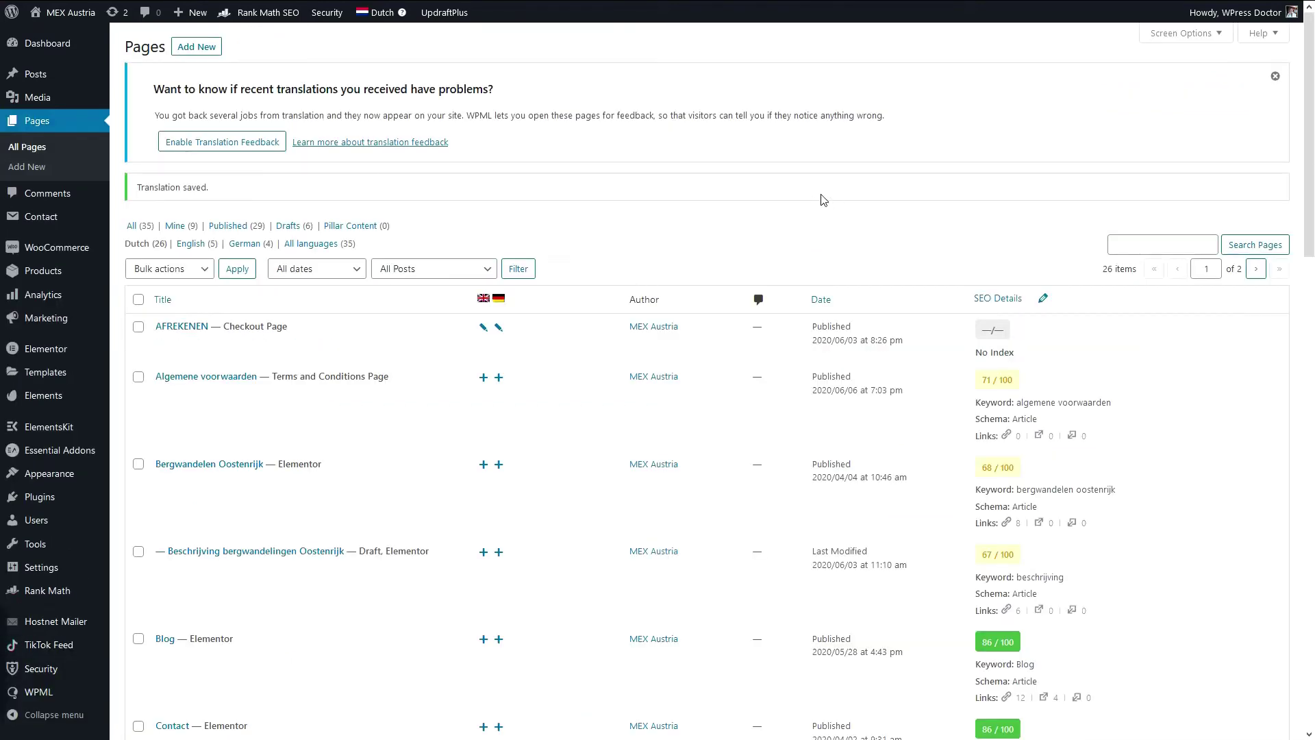
{"action": "left_click_drag", "start_coordinate": [1311, 168], "coordinate": [1312, 499]}
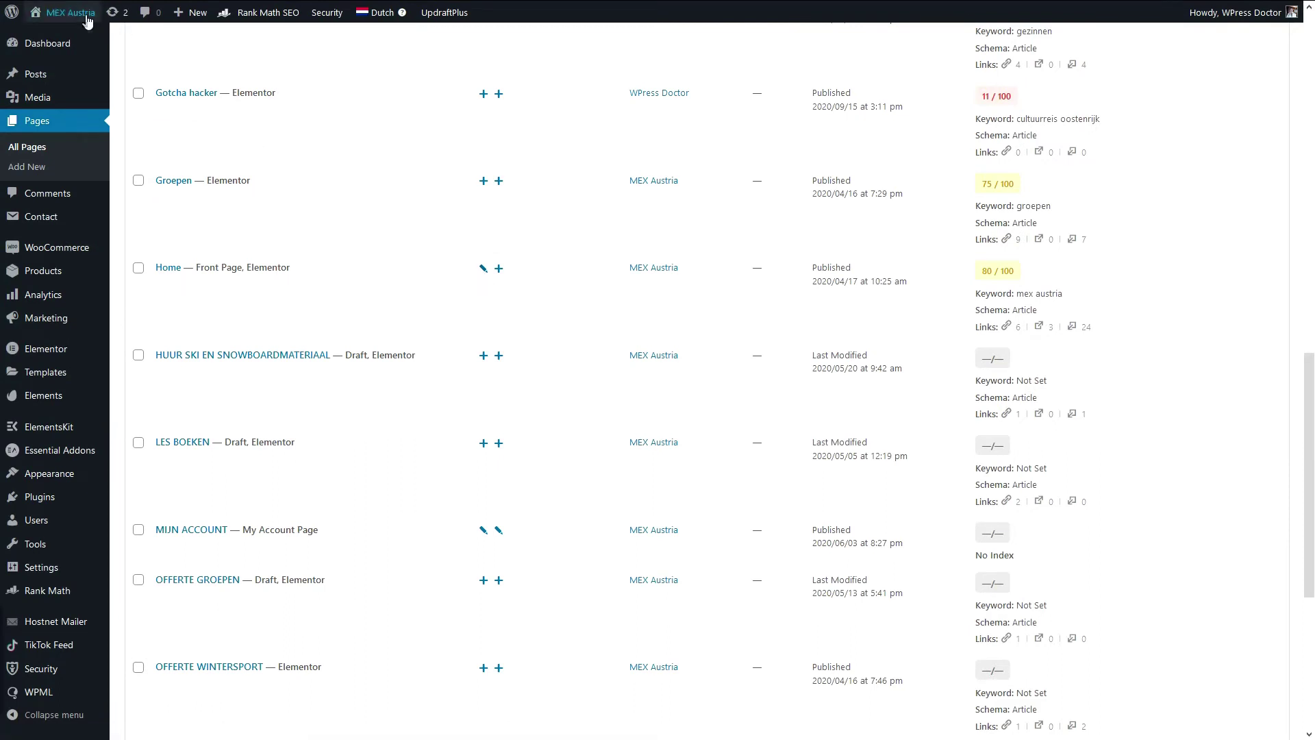
{"action": "mouse_move", "coordinate": [70, 13]}
{"action": "right_click", "coordinate": [54, 42]}
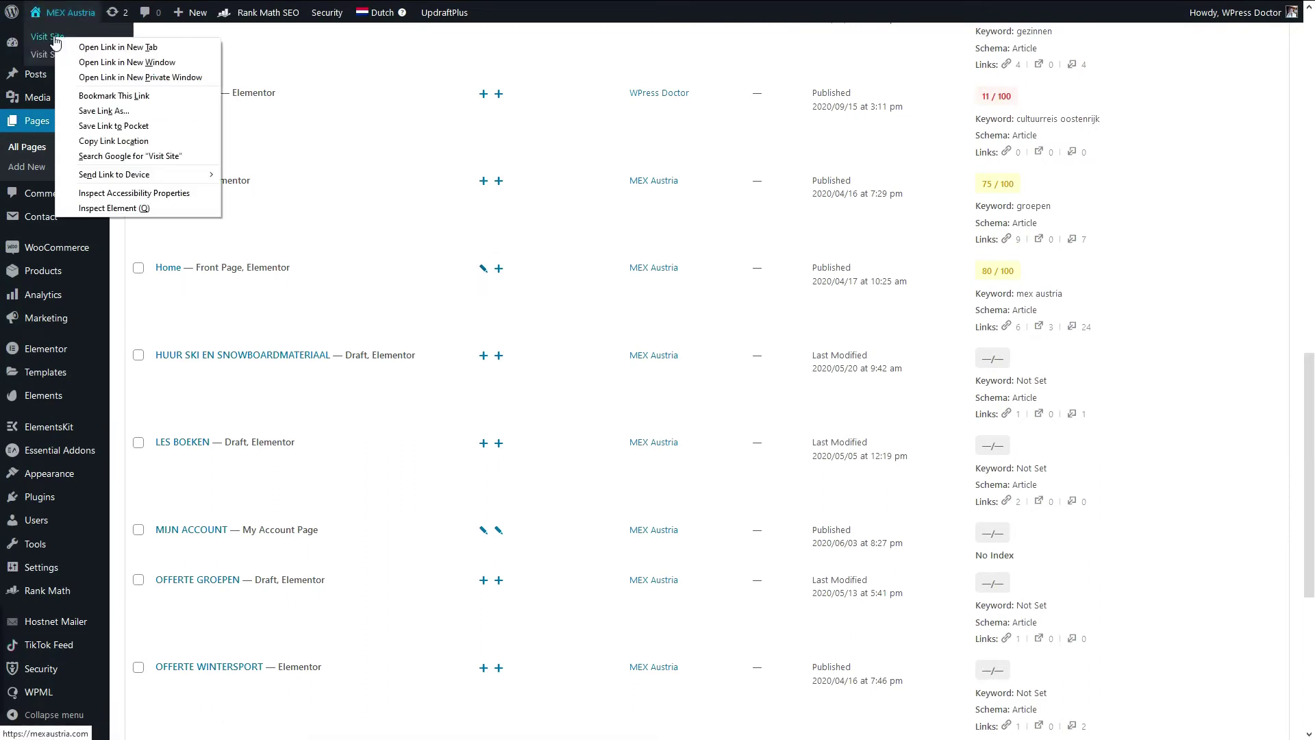
View the live MEX Austria homepage in a private window and switch it to English
{"action": "left_click", "coordinate": [94, 77]}
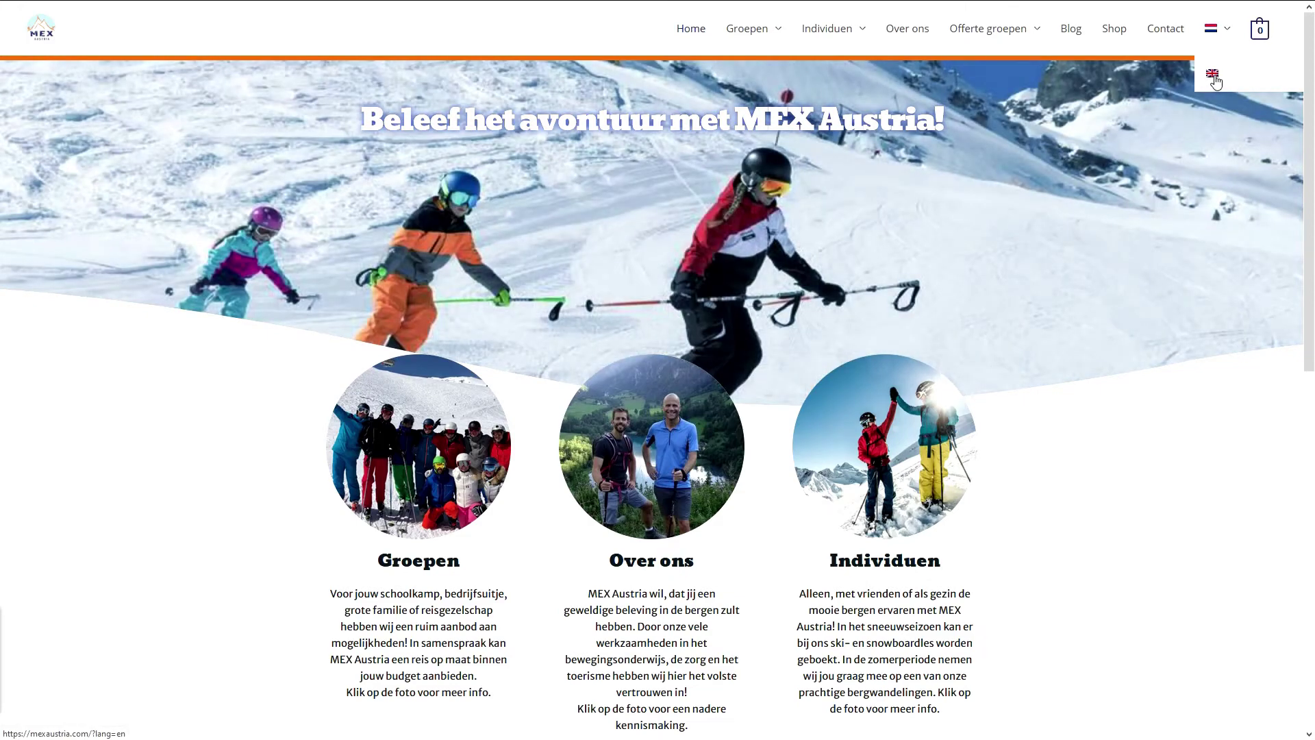
{"action": "left_click", "coordinate": [1214, 76]}
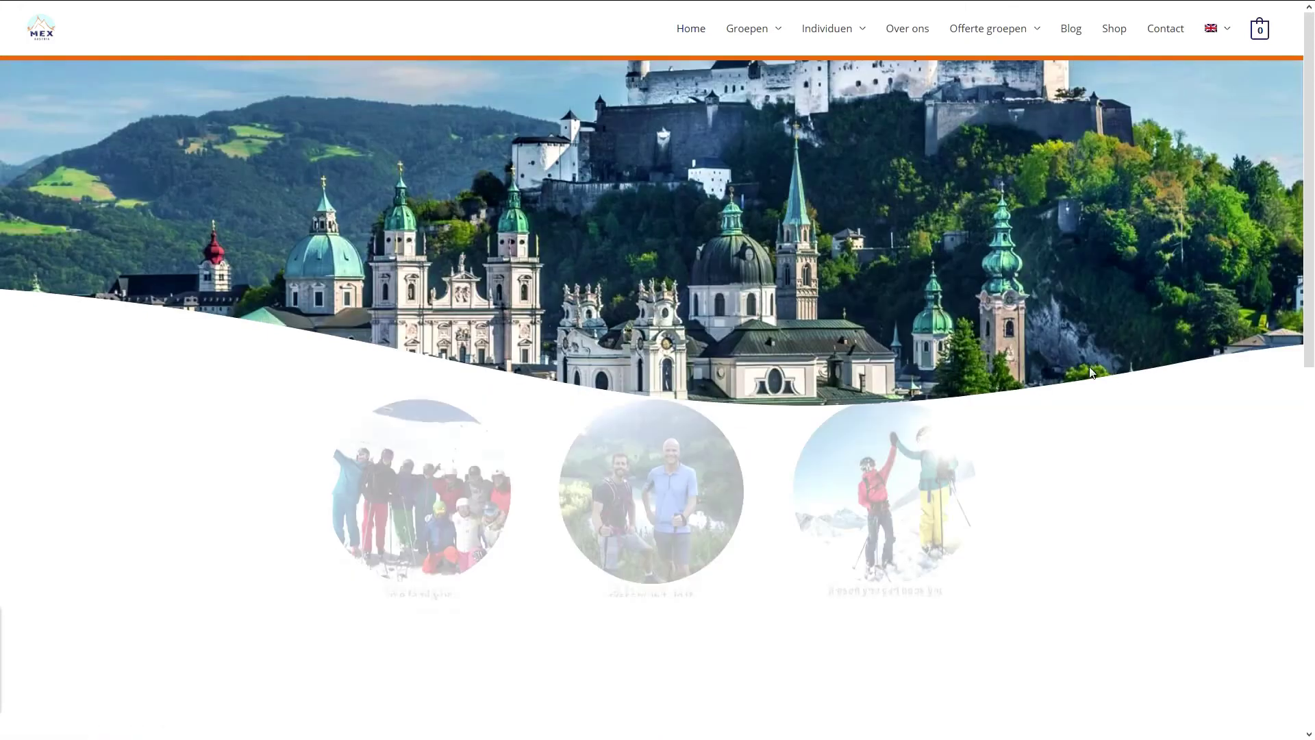
{"action": "scroll", "coordinate": [1293, 215], "scroll_direction": "down", "scroll_amount": 3}
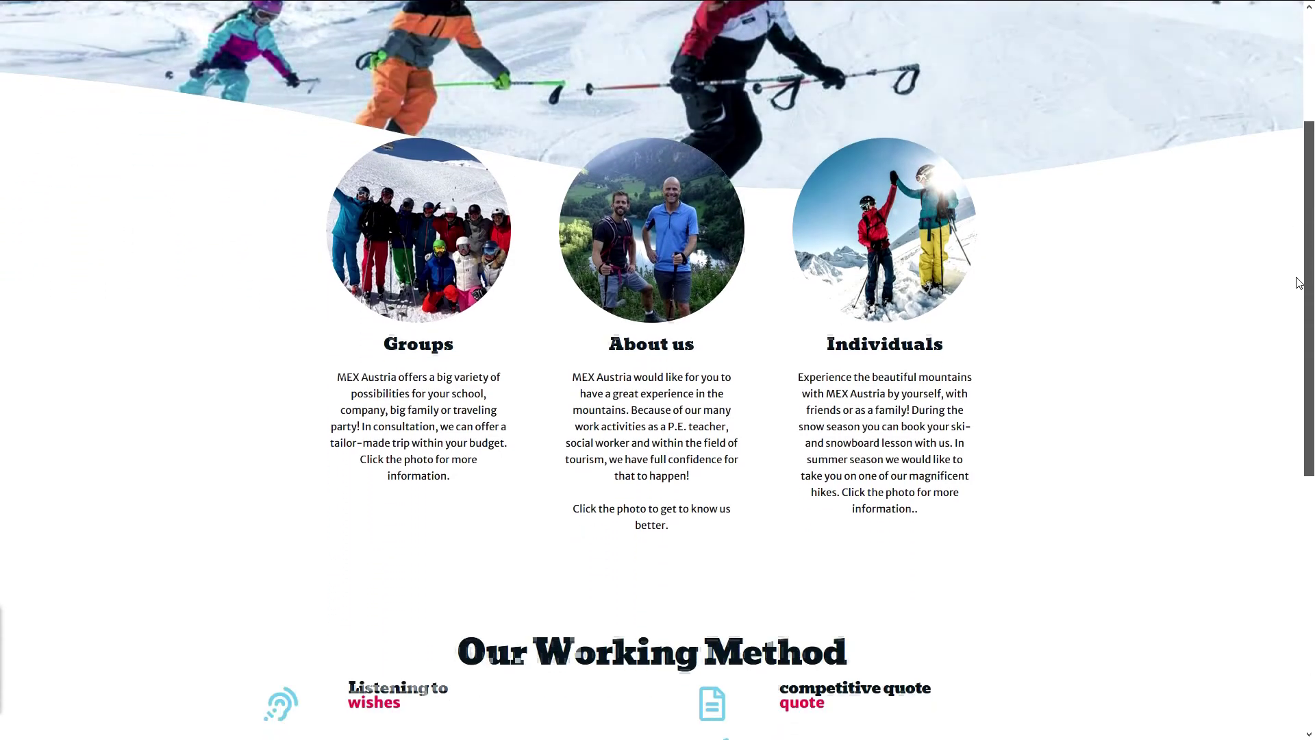
{"action": "mouse_move", "coordinate": [1307, 284]}
{"action": "left_mouse_down"}
{"action": "mouse_move", "coordinate": [1311, 519]}
{"action": "mouse_move", "coordinate": [1311, 188]}
{"action": "mouse_move", "coordinate": [754, 92]}
{"action": "left_mouse_up"}
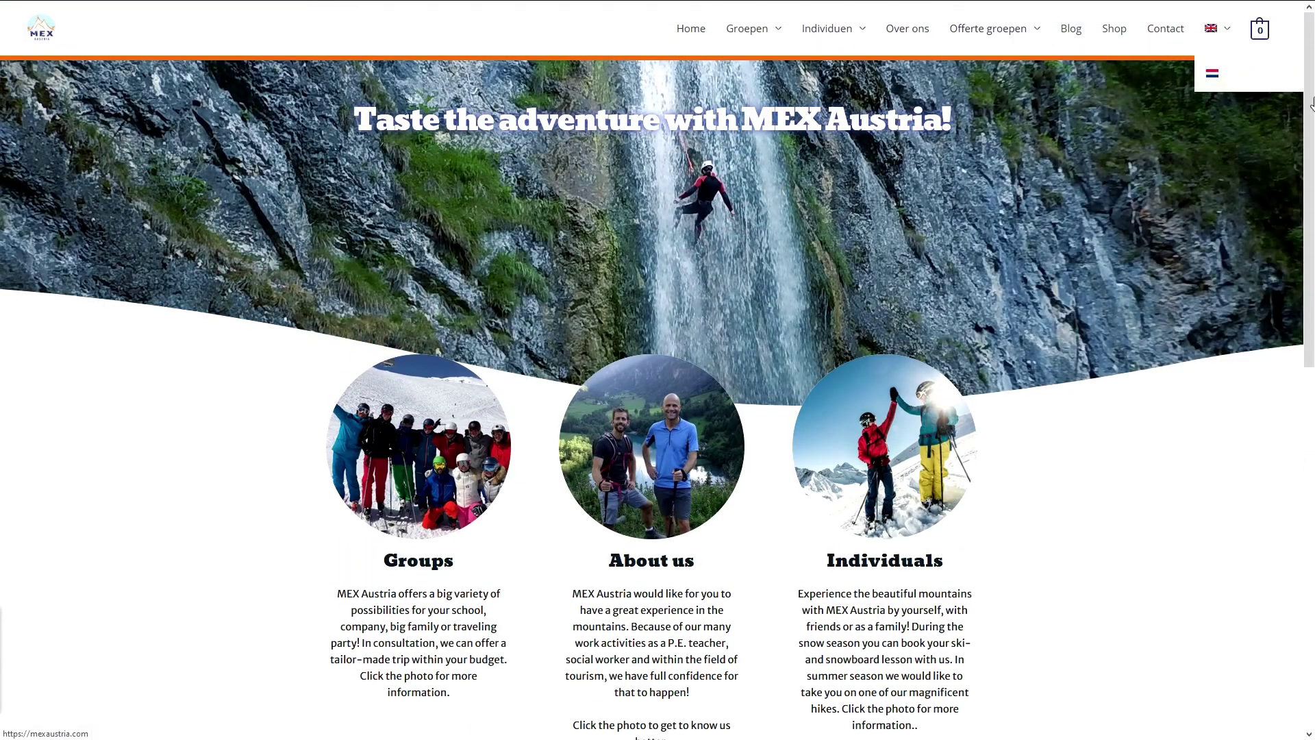
{"action": "left_click_drag", "start_coordinate": [1310, 104], "coordinate": [1313, 514]}
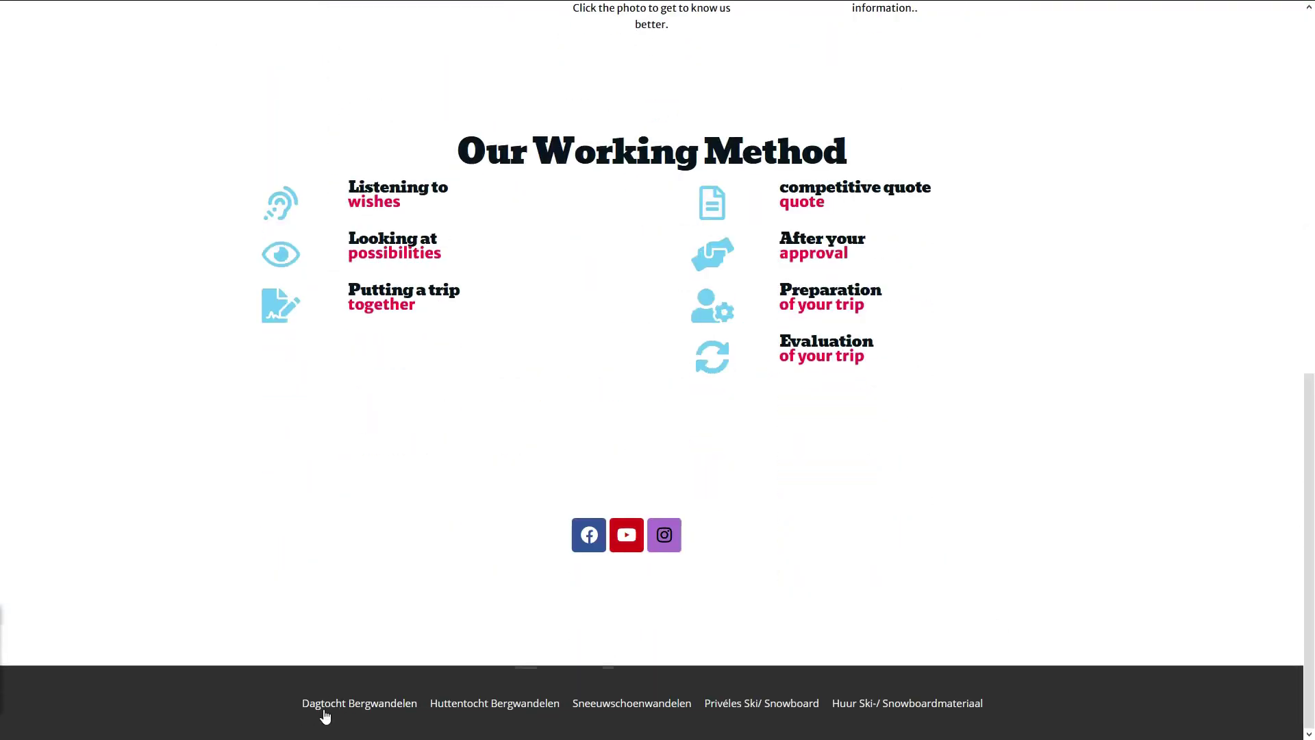
{"action": "scroll", "coordinate": [1057, 462], "scroll_direction": "up", "scroll_amount": 10}
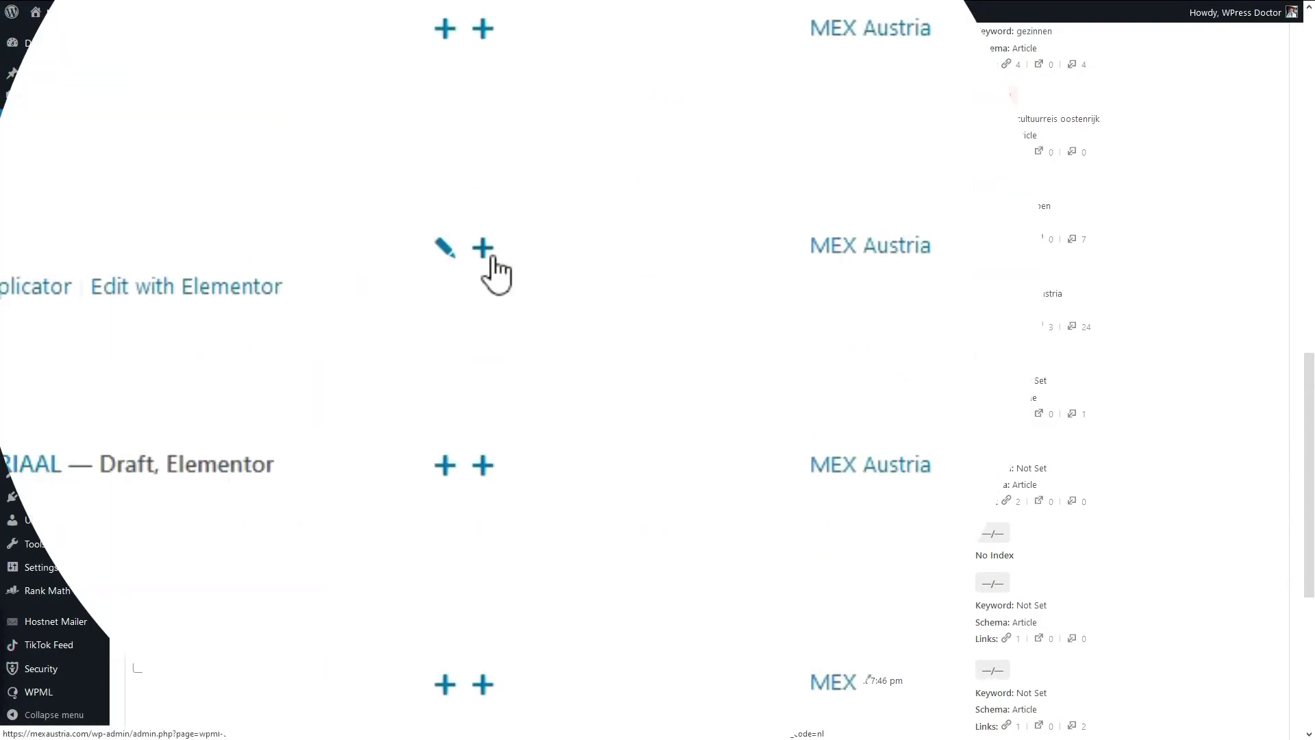
Start Home's German translation, dismiss the feedback notice and copy the Dutch original into the German field
{"action": "left_click", "coordinate": [492, 259]}
{"action": "left_click", "coordinate": [1278, 80]}
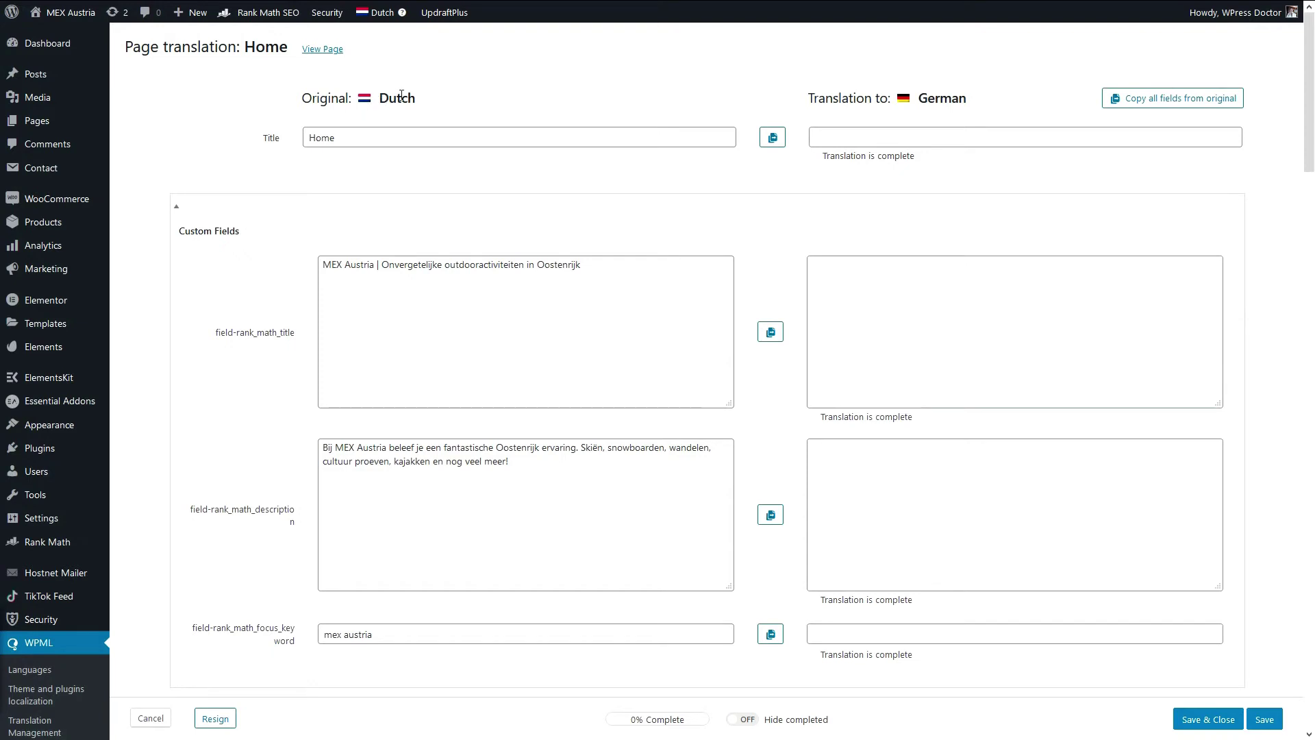
{"action": "left_click_drag", "start_coordinate": [415, 97], "coordinate": [318, 93]}
{"action": "left_click", "coordinate": [735, 107]}
{"action": "left_click_drag", "start_coordinate": [838, 99], "coordinate": [970, 109]}
{"action": "left_click", "coordinate": [967, 111]}
{"action": "scroll", "coordinate": [533, 511], "scroll_direction": "down", "scroll_amount": 8}
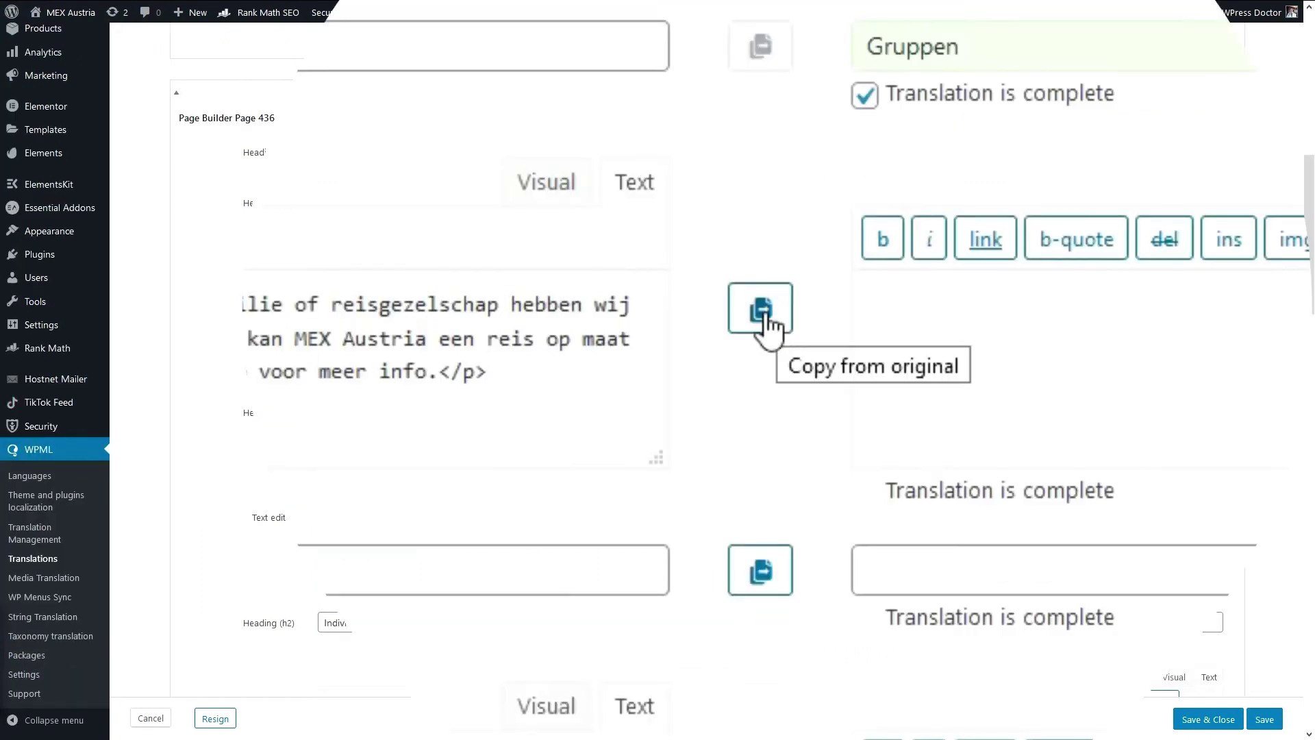
{"action": "left_click", "coordinate": [763, 309]}
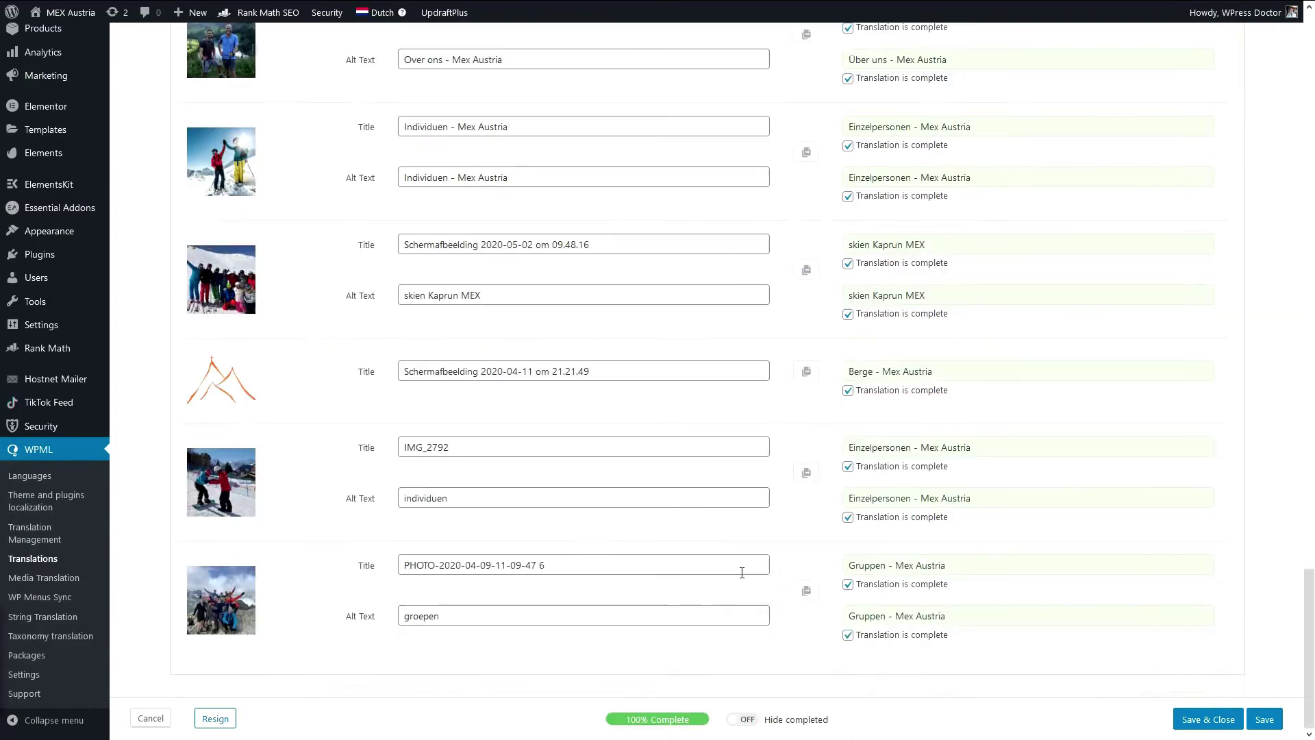
{"action": "scroll", "coordinate": [741, 570], "scroll_direction": "up", "scroll_amount": 5}
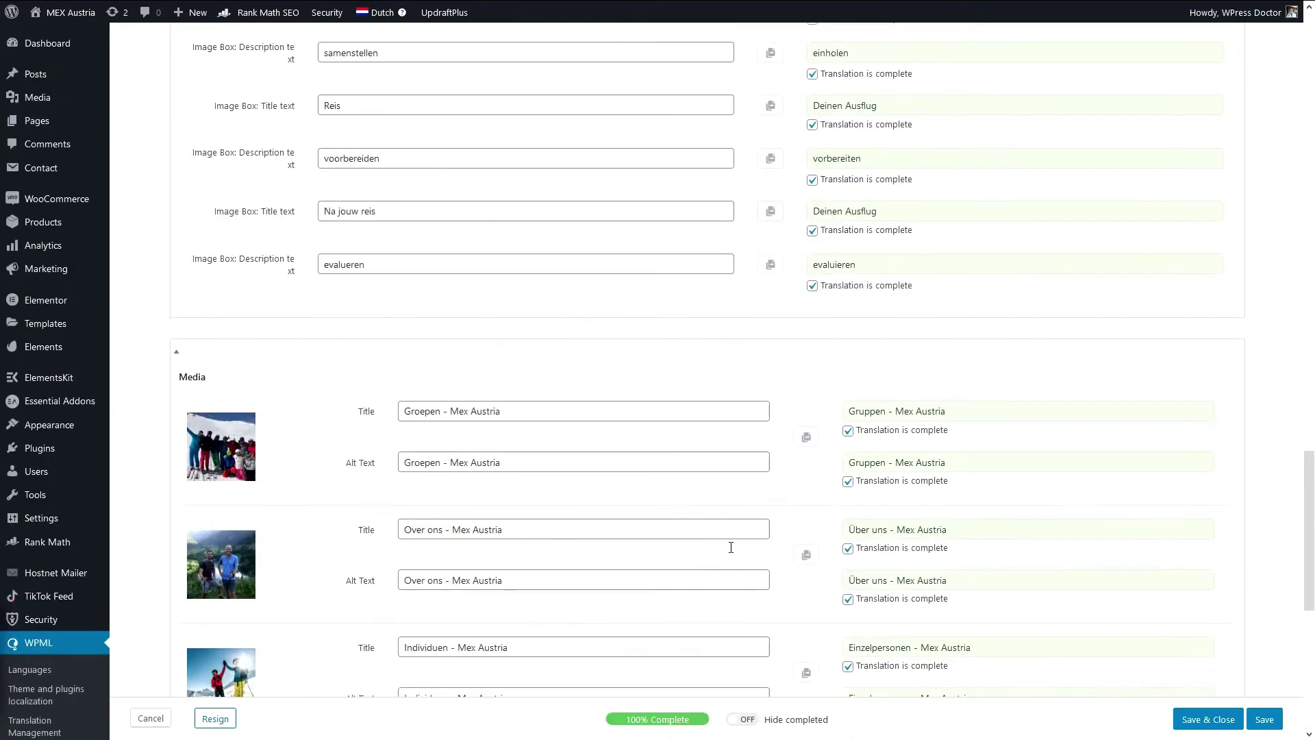
{"action": "scroll", "coordinate": [731, 549], "scroll_direction": "up", "scroll_amount": 5}
{"action": "scroll", "coordinate": [730, 542], "scroll_direction": "up", "scroll_amount": 5}
{"action": "scroll", "coordinate": [746, 544], "scroll_direction": "up", "scroll_amount": 5}
{"action": "scroll", "coordinate": [831, 482], "scroll_direction": "up", "scroll_amount": 5}
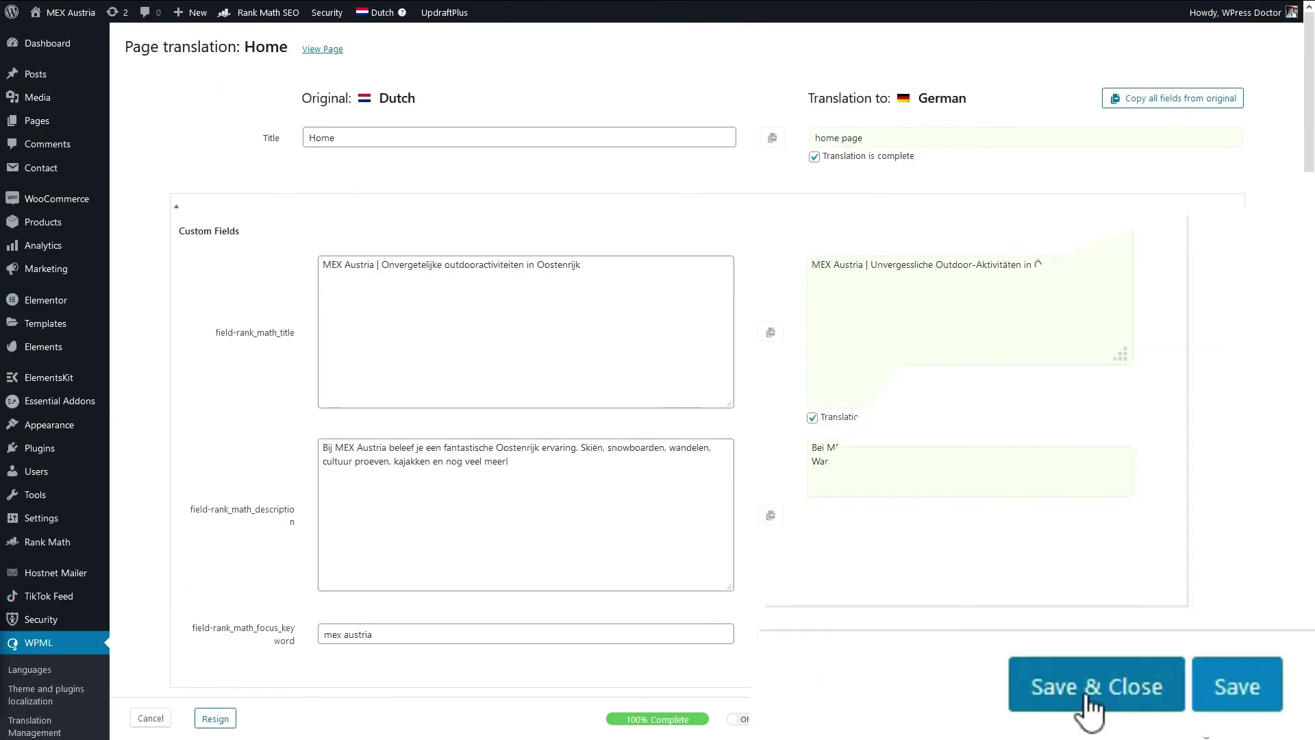
Save & Close the German Home translation and view the live site in a new private window
{"action": "left_click", "coordinate": [1087, 697]}
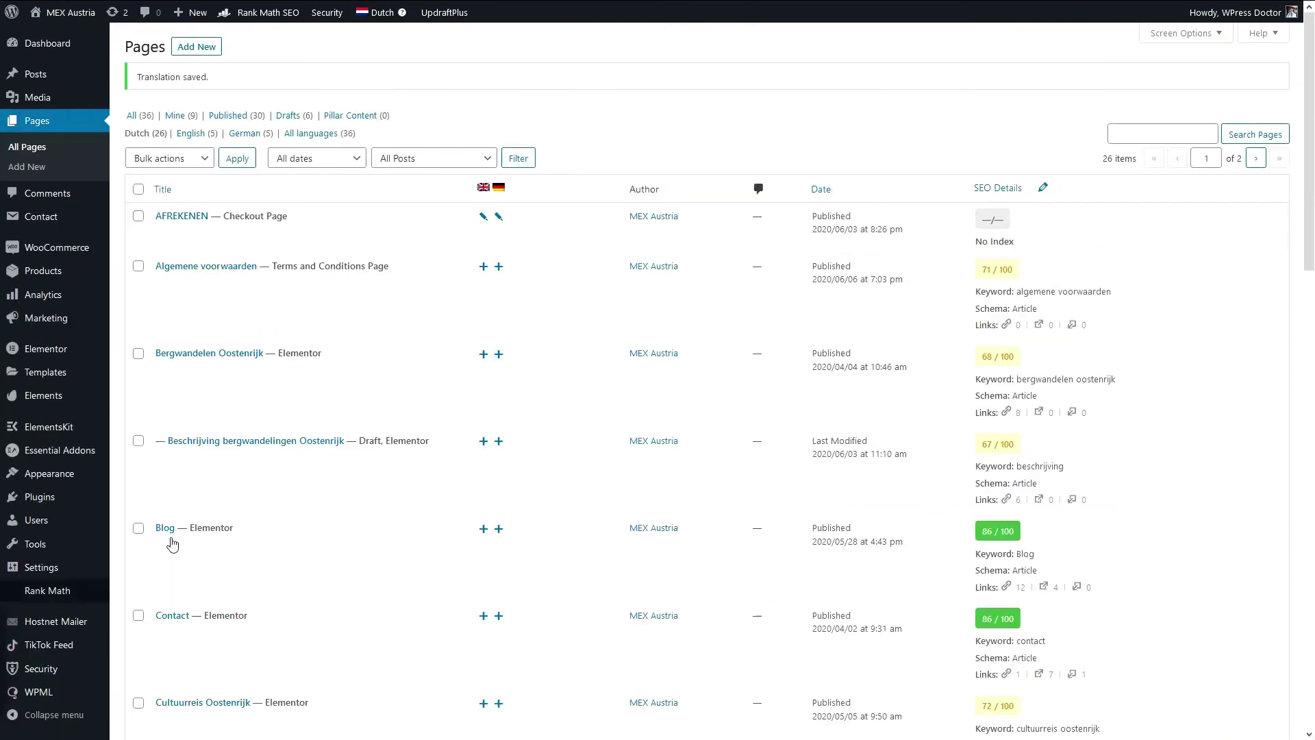
{"action": "mouse_move", "coordinate": [68, 12]}
{"action": "right_click", "coordinate": [62, 43]}
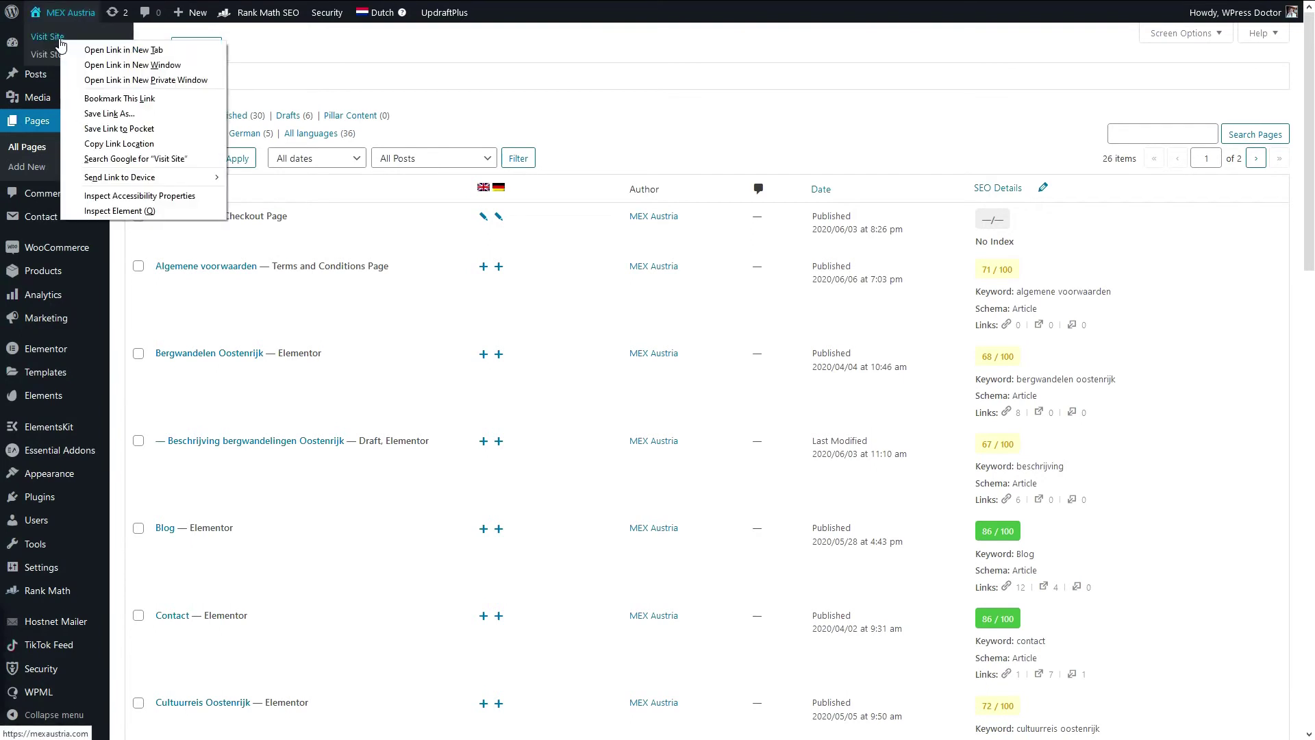
{"action": "left_click", "coordinate": [112, 81]}
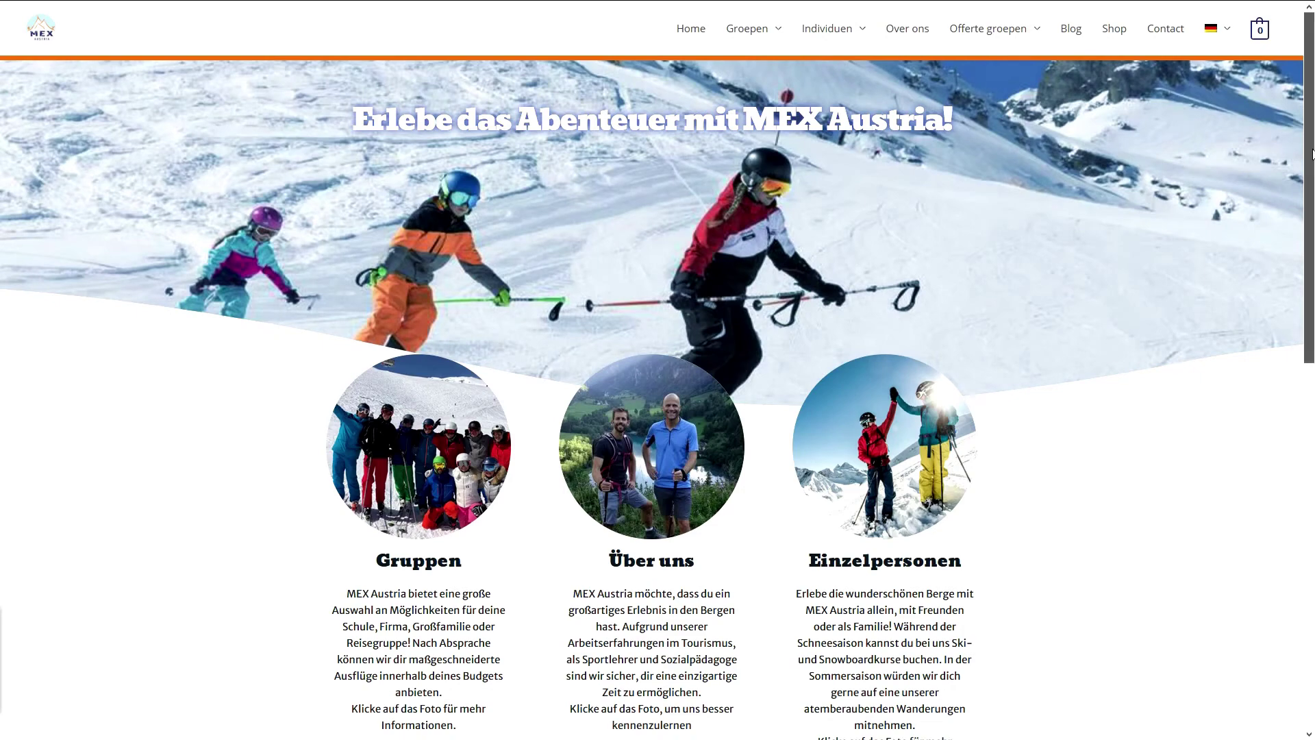
{"action": "scroll", "coordinate": [1309, 122], "scroll_direction": "down", "scroll_amount": 1}
{"action": "mouse_move", "coordinate": [1313, 185]}
{"action": "left_mouse_down"}
{"action": "mouse_move", "coordinate": [1307, 539]}
{"action": "mouse_move", "coordinate": [1313, 107]}
{"action": "mouse_move", "coordinate": [1313, 469]}
{"action": "left_mouse_up"}
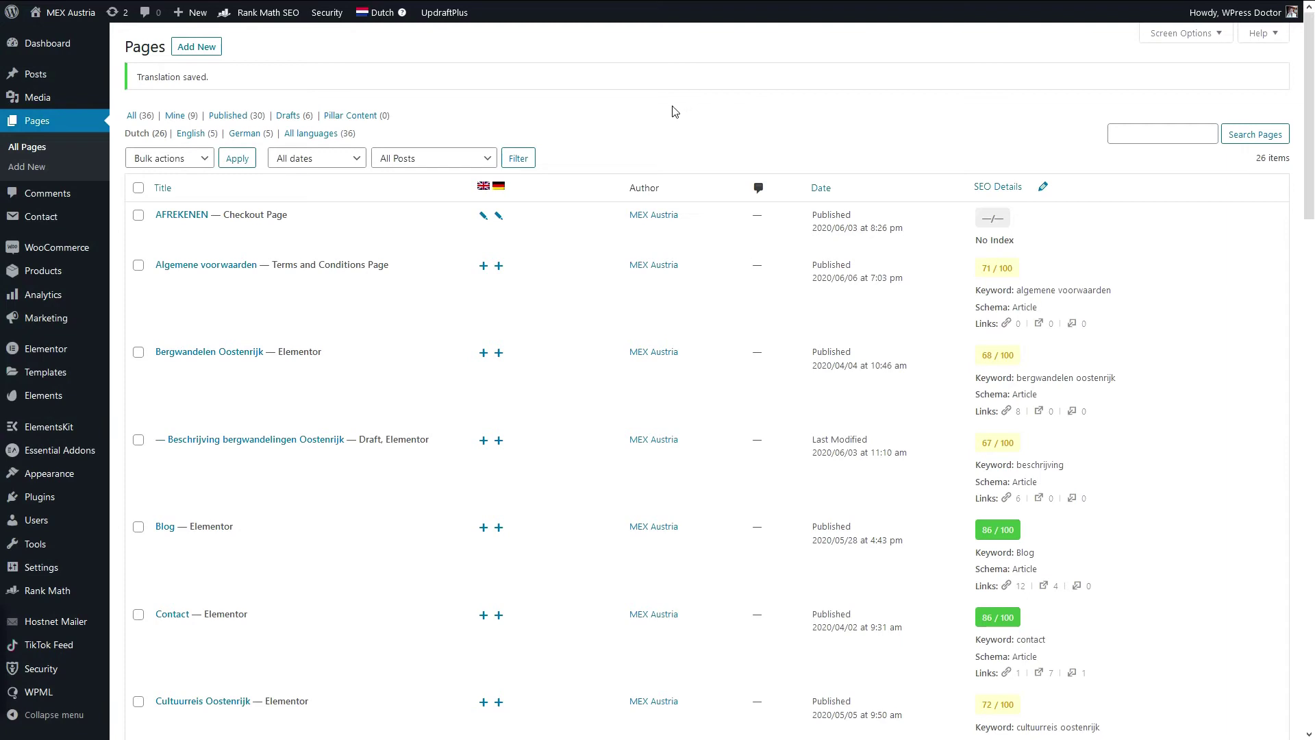
{"action": "scroll", "coordinate": [485, 323], "scroll_direction": "down", "scroll_amount": 7}
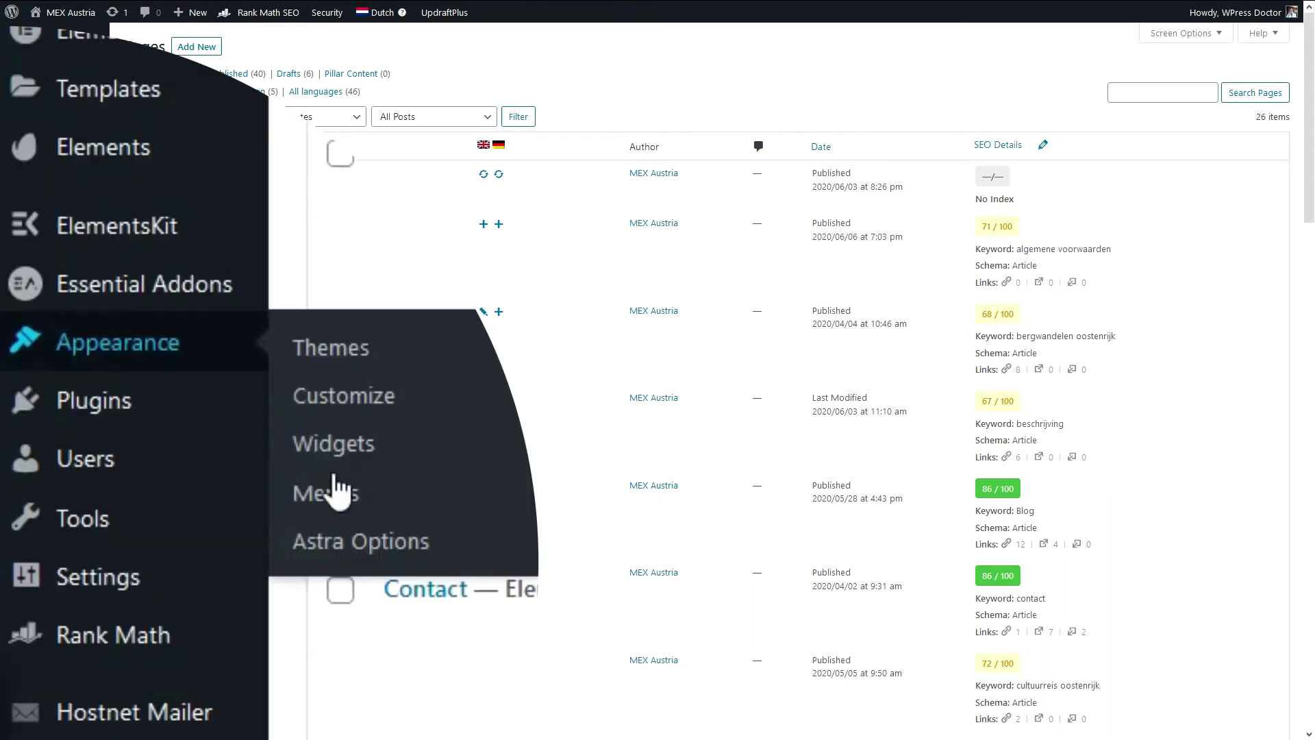
In Appearance > Menus, create the English translation of Hoofdmenu named 'Main menu' as Primary Menu
{"action": "mouse_move", "coordinate": [49, 473]}
{"action": "left_click", "coordinate": [347, 493]}
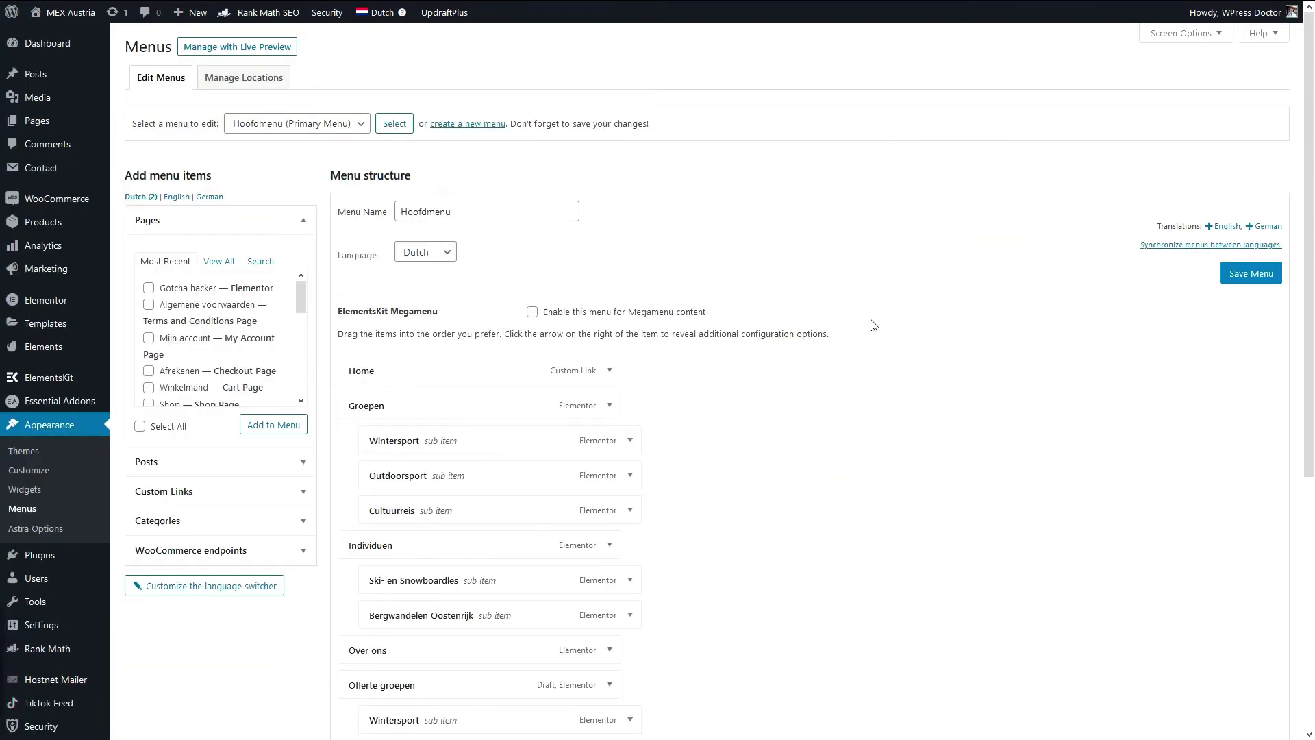
{"action": "left_click", "coordinate": [1225, 225]}
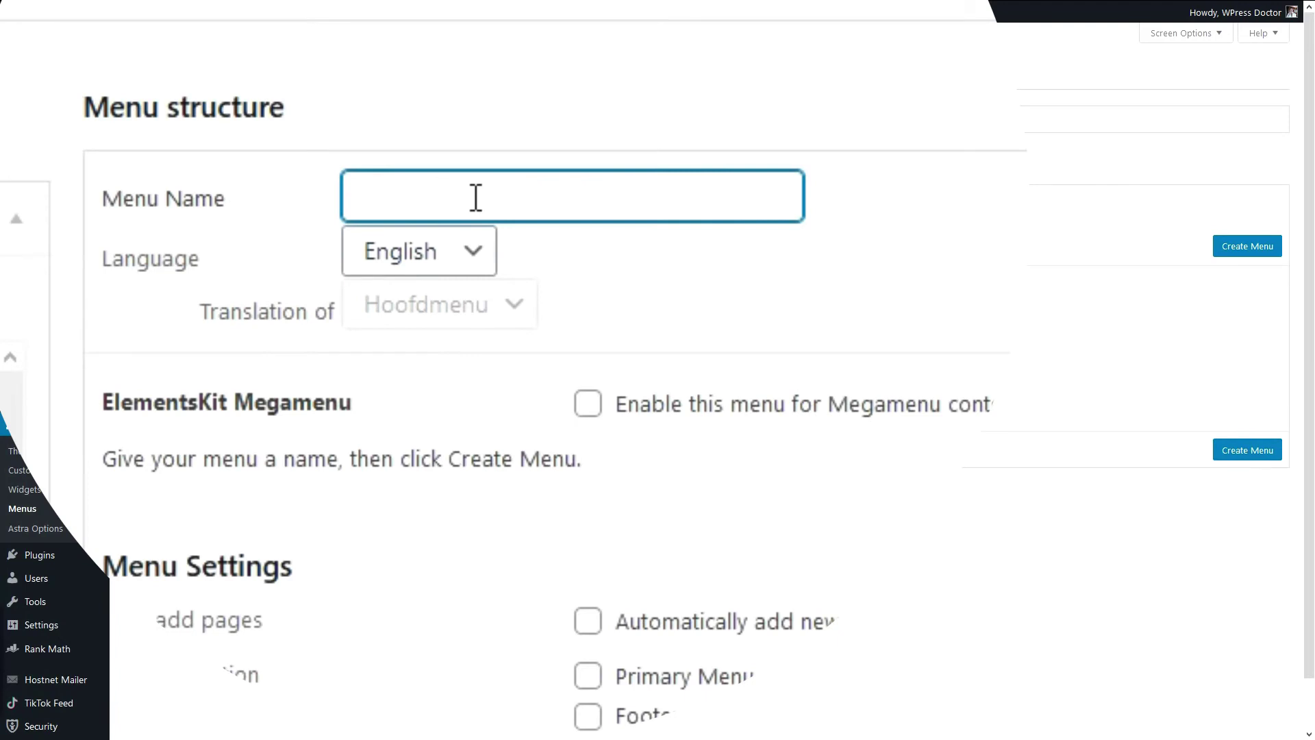
{"action": "type", "text": "Main M"}
{"action": "key", "text": "BackSpace"}
{"action": "type", "text": "menu"}
{"action": "left_click", "coordinate": [474, 233]}
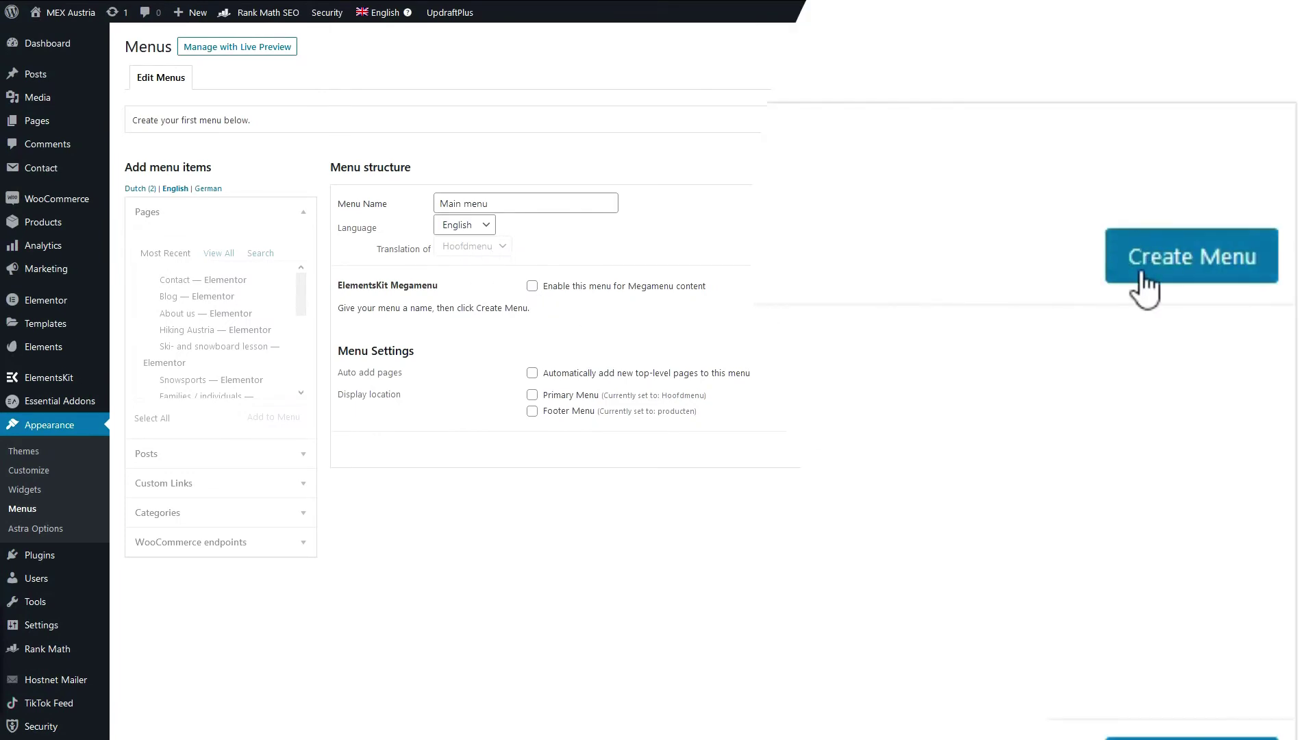
{"action": "left_click", "coordinate": [1249, 250]}
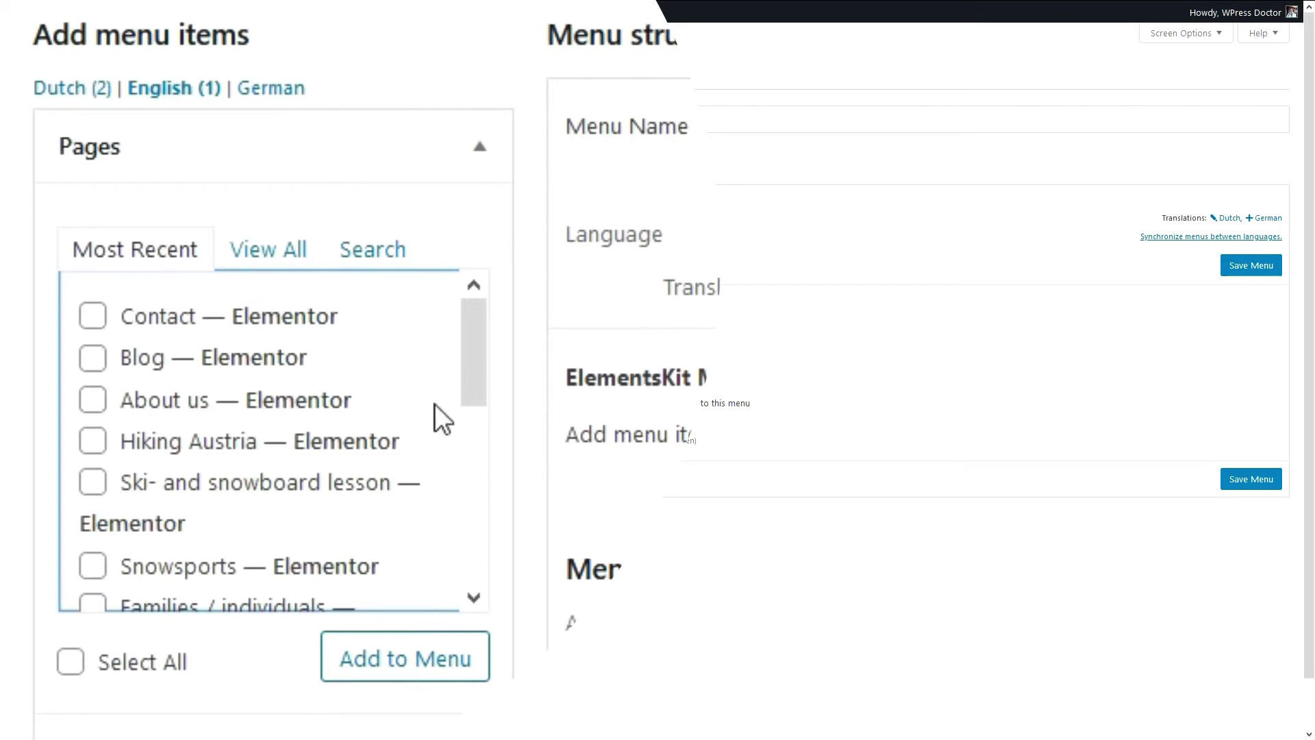
{"action": "mouse_move", "coordinate": [480, 365]}
{"action": "left_mouse_down"}
{"action": "mouse_move", "coordinate": [484, 558]}
{"action": "mouse_move", "coordinate": [486, 407]}
{"action": "mouse_move", "coordinate": [323, 352]}
{"action": "left_mouse_up"}
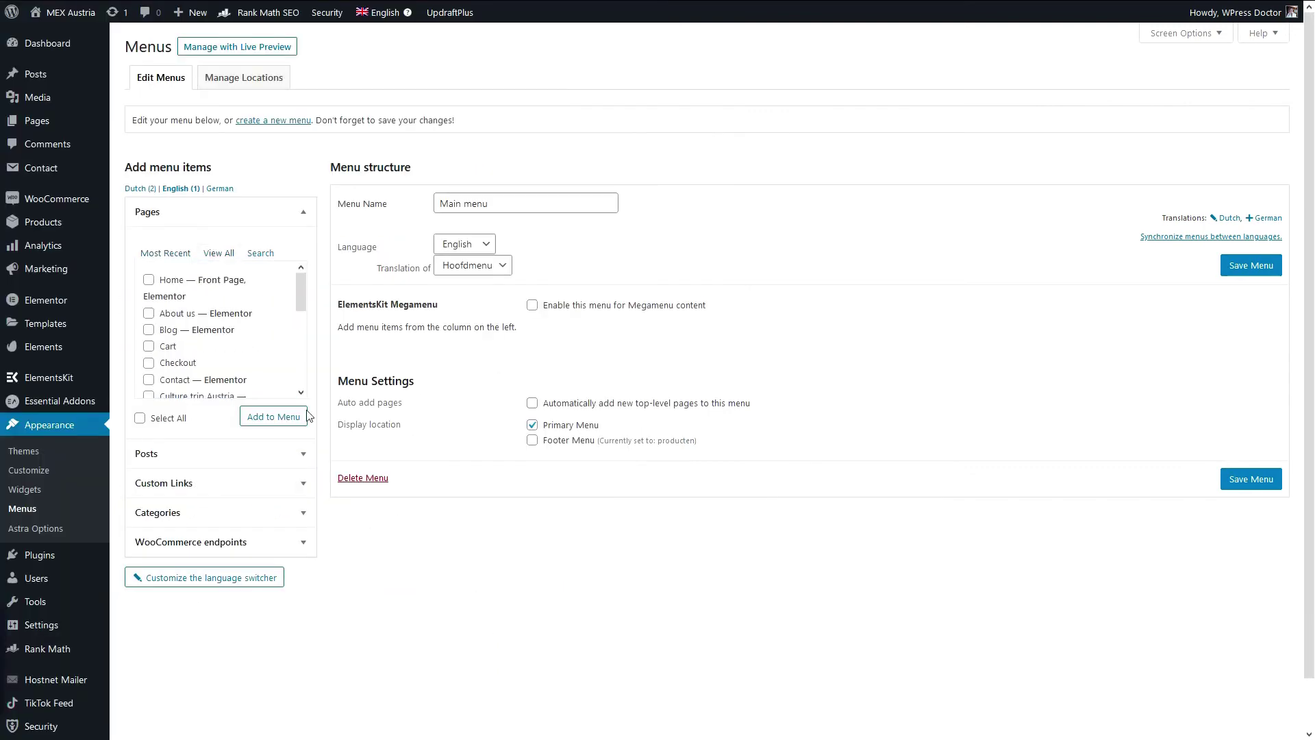
Add the English pages such as Home to the Main menu, save it and bring up Visit Site link options
{"action": "left_click", "coordinate": [148, 280]}
{"action": "left_click", "coordinate": [262, 420]}
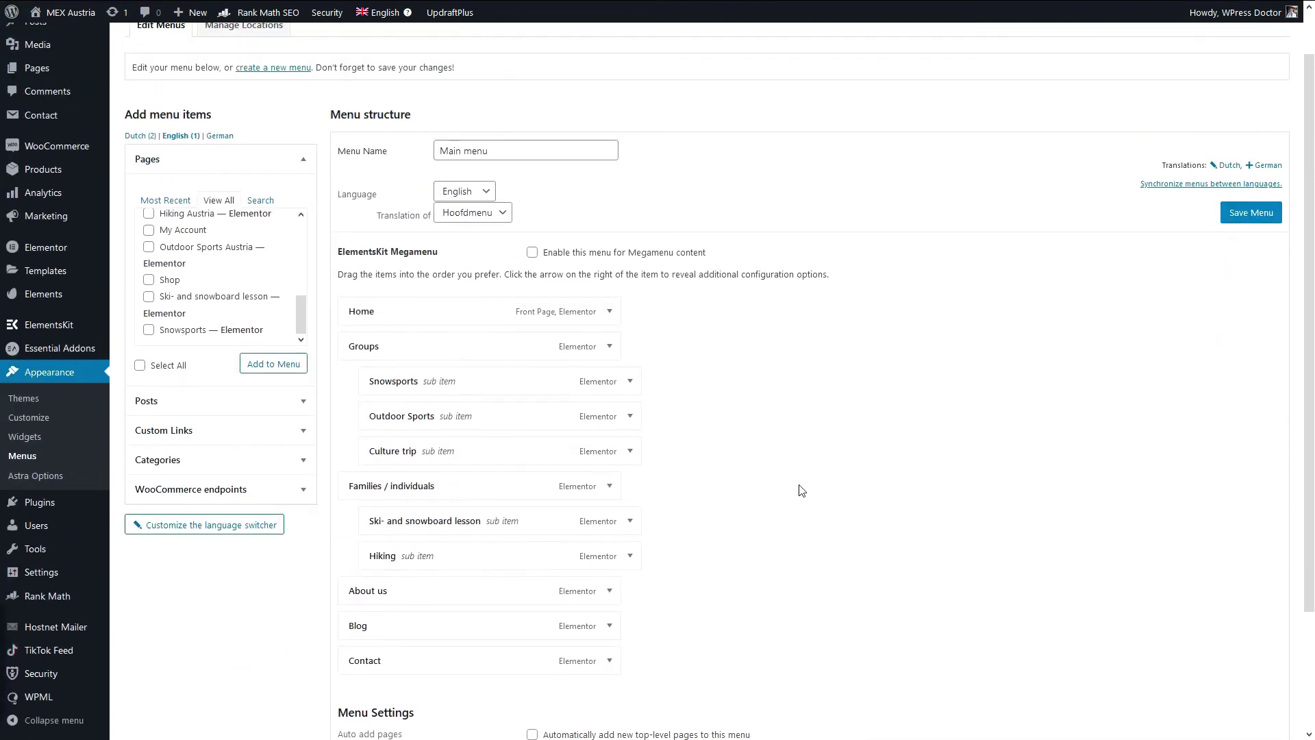
{"action": "left_click", "coordinate": [1249, 218]}
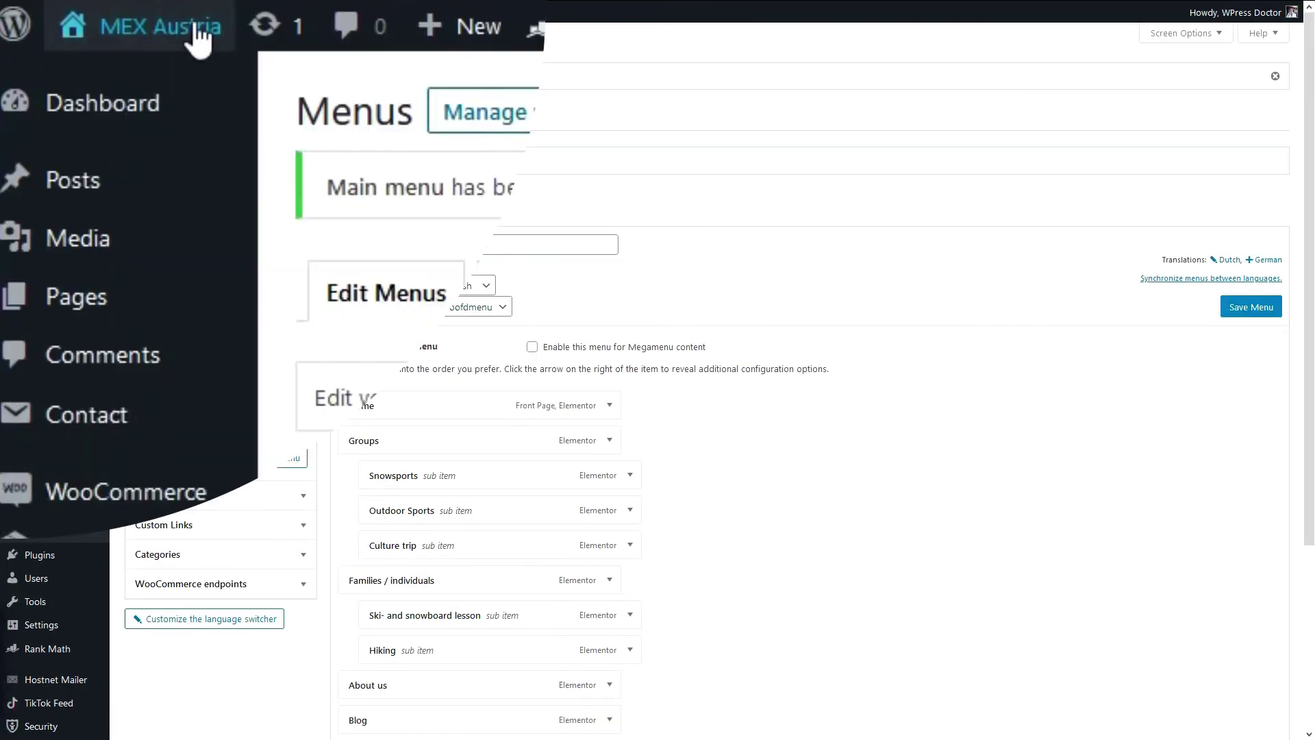
{"action": "right_click", "coordinate": [126, 102]}
View the live English Snowsports page and highlight the ?lang=en parameter in its address
{"action": "left_click", "coordinate": [257, 153]}
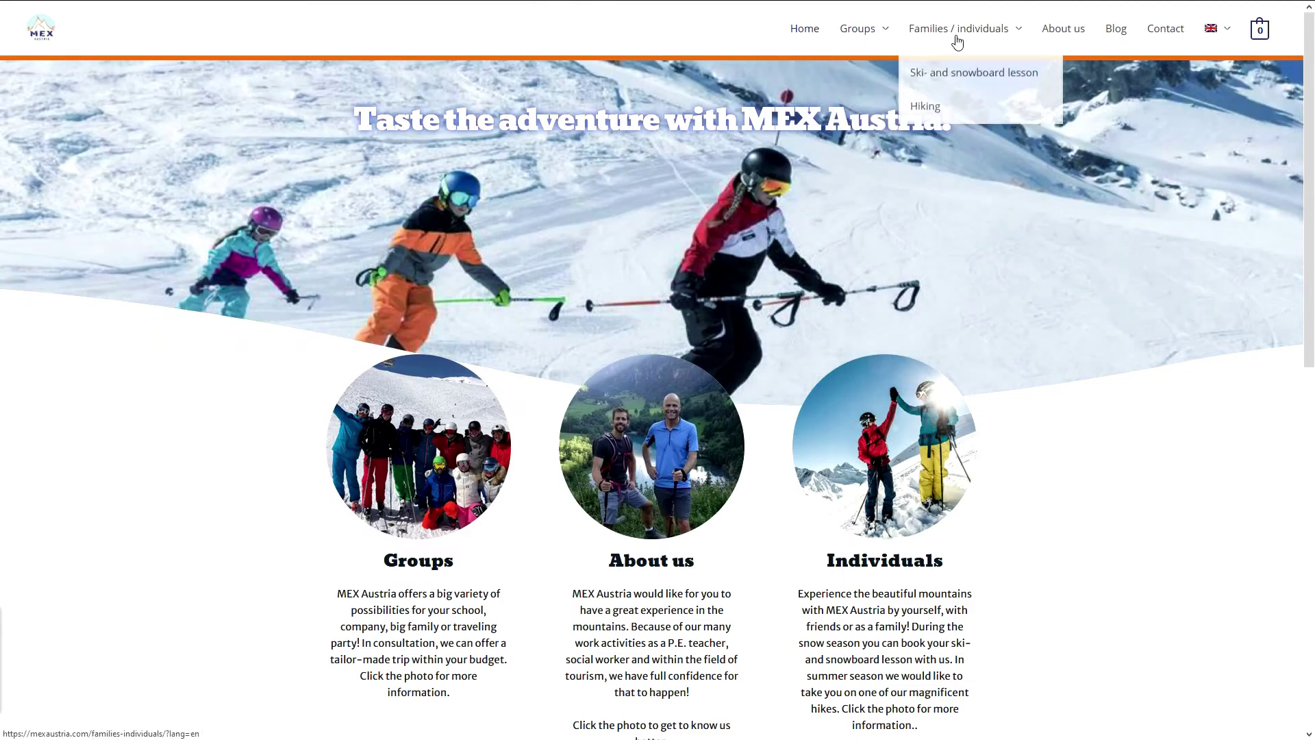
{"action": "mouse_move", "coordinate": [863, 29]}
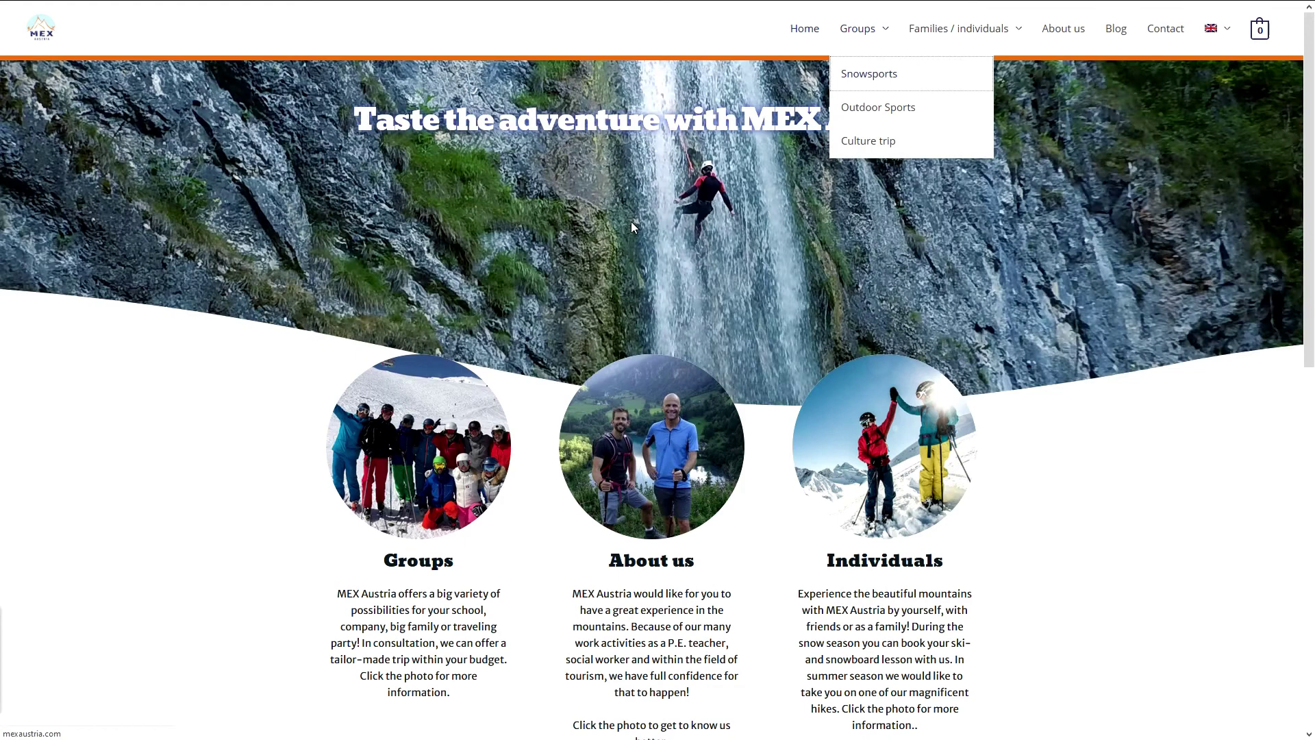
{"action": "left_click", "coordinate": [877, 72]}
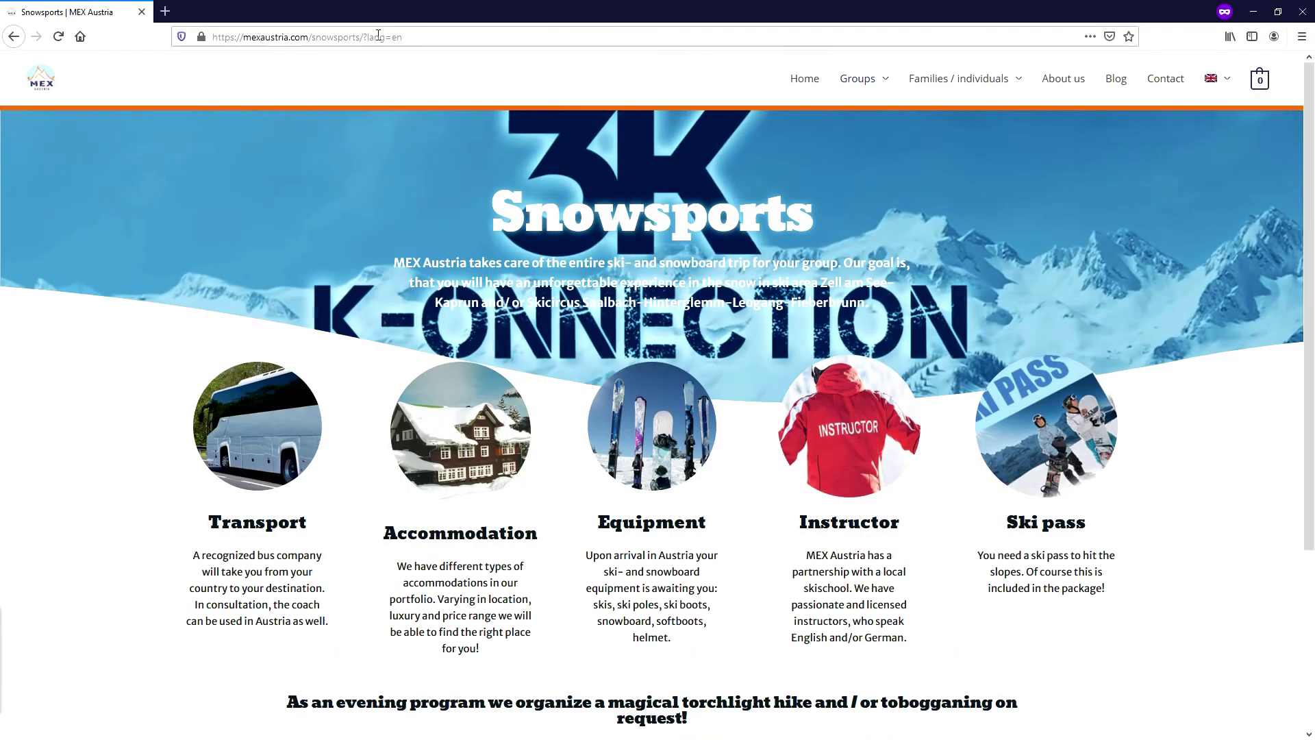
{"action": "left_click", "coordinate": [423, 39]}
{"action": "left_click_drag", "start_coordinate": [422, 41], "coordinate": [367, 44]}
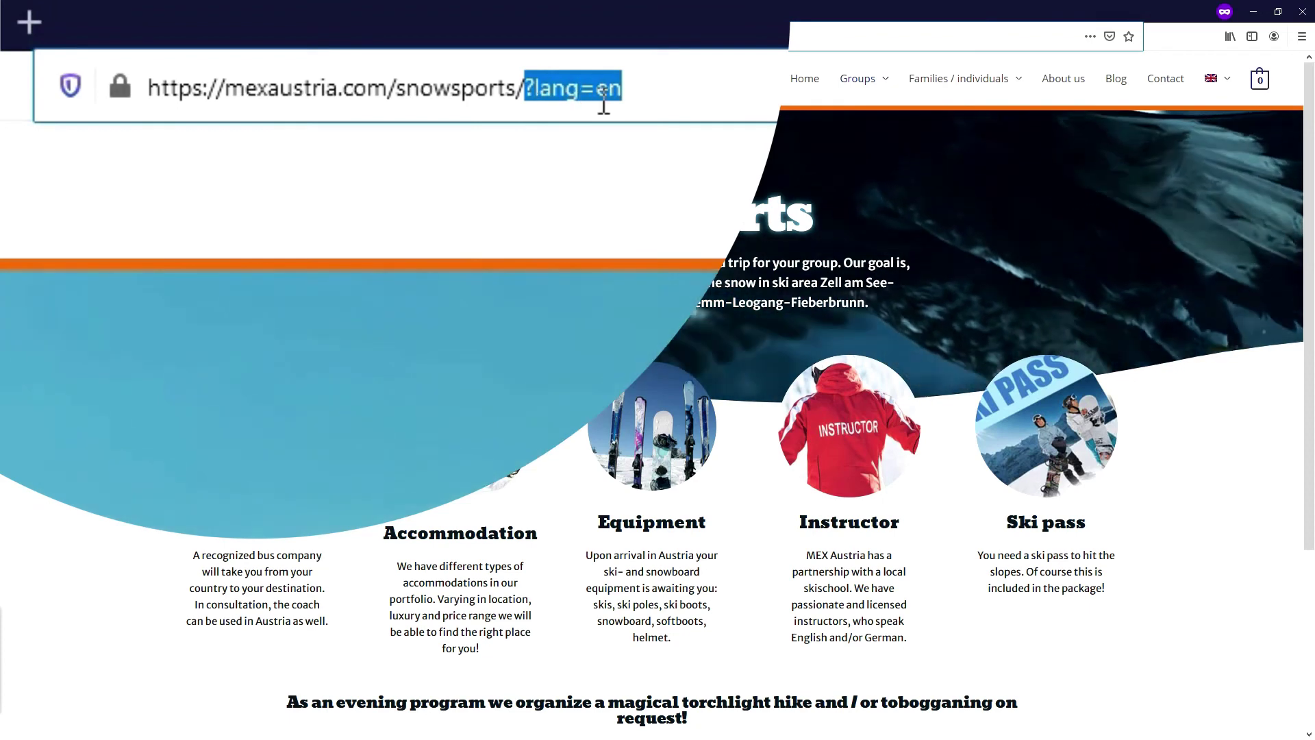
{"action": "left_click_drag", "start_coordinate": [640, 94], "coordinate": [527, 103]}
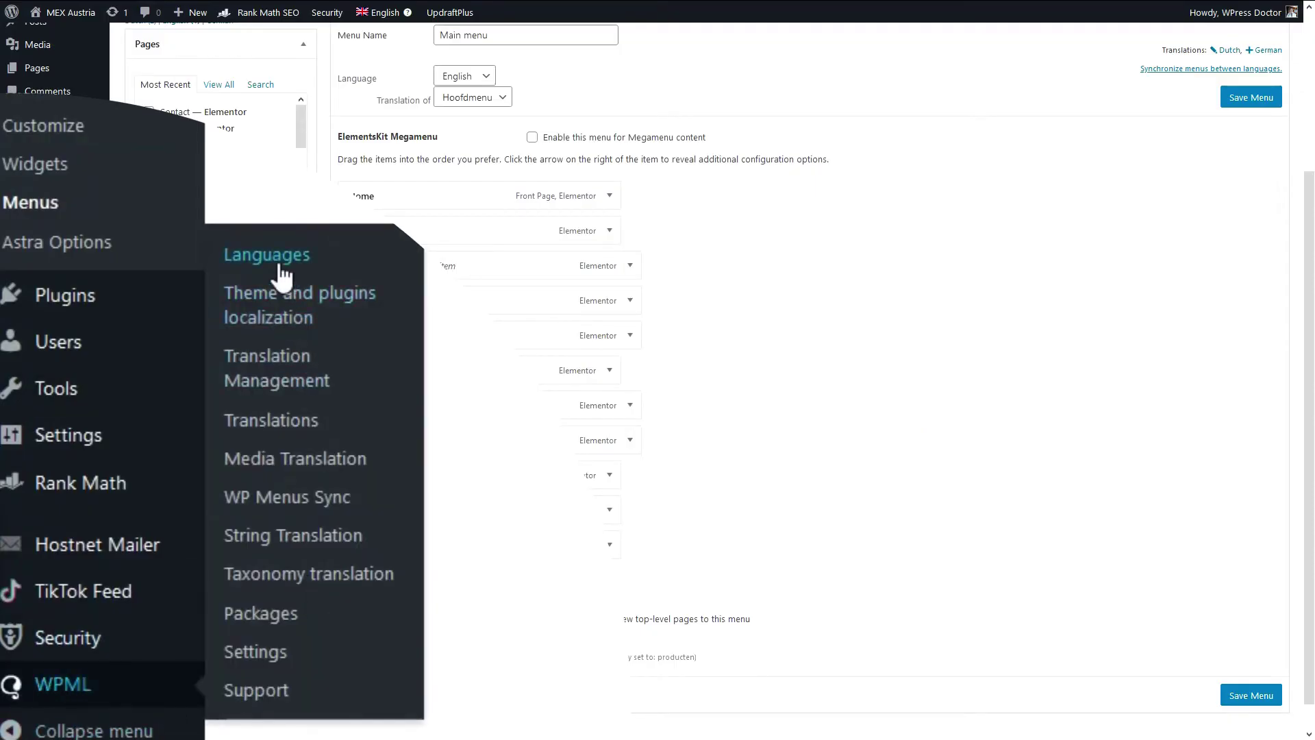
Set WPML's URL format to different languages in directories and re-save the permalink settings
{"action": "left_click", "coordinate": [279, 267]}
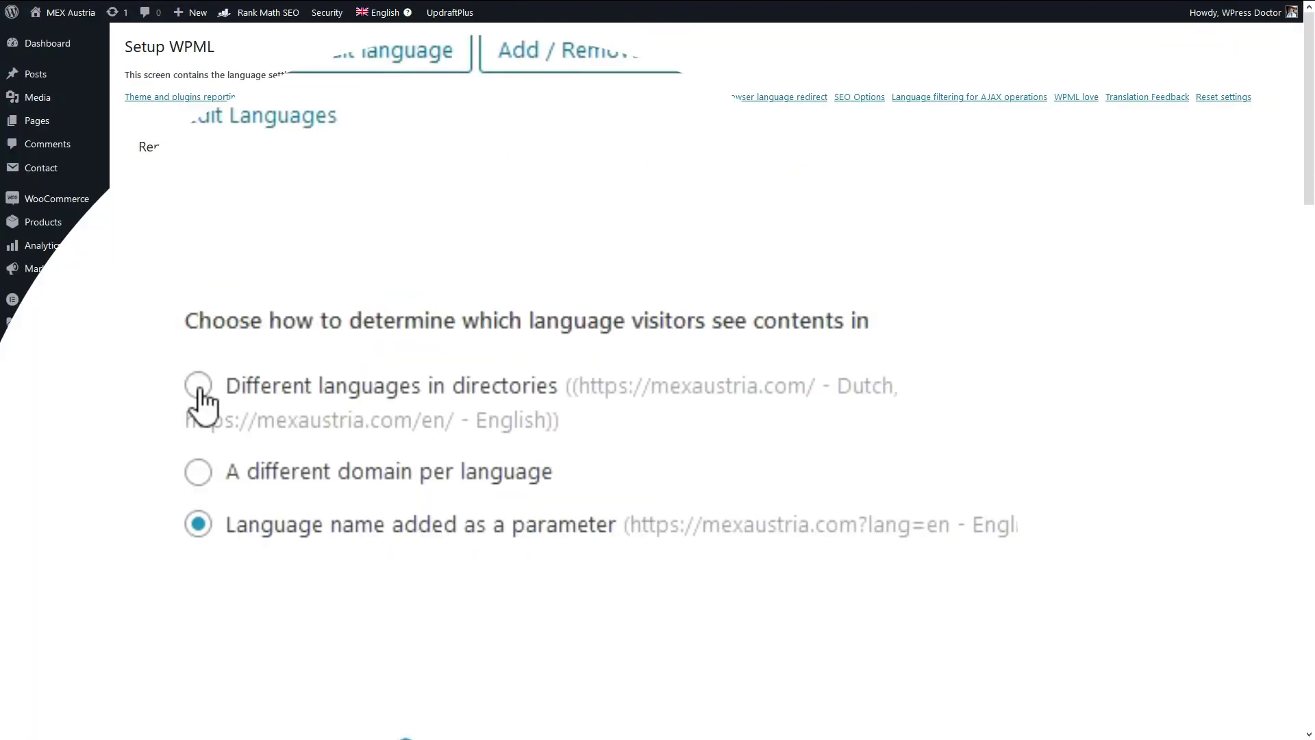
{"action": "left_click", "coordinate": [198, 386]}
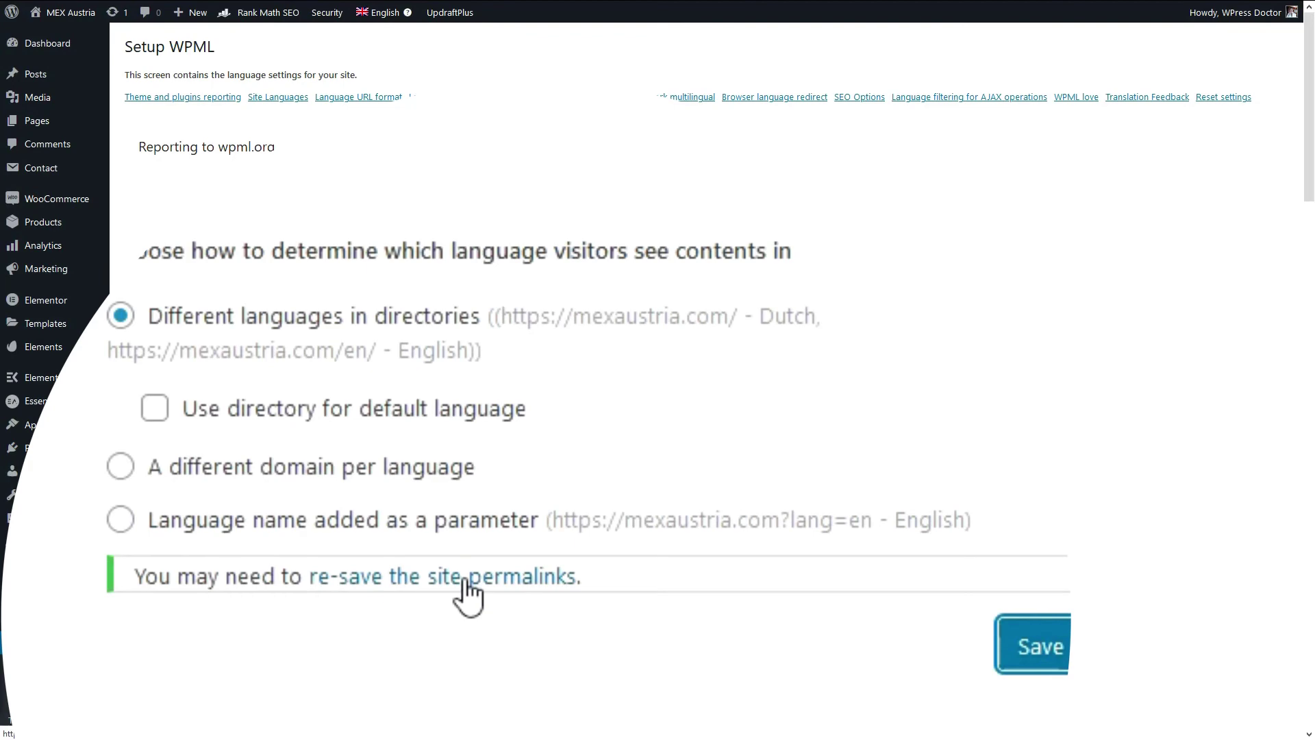
{"action": "left_click", "coordinate": [460, 585]}
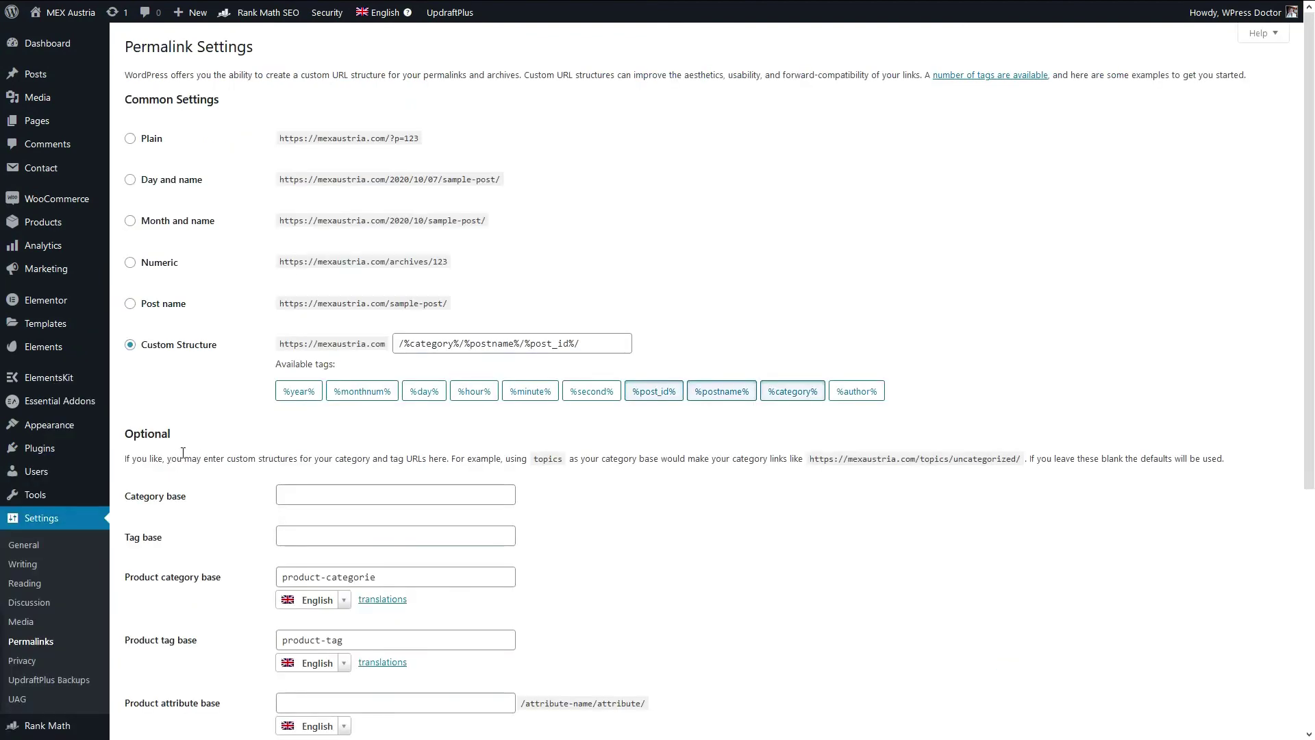
{"action": "scroll", "coordinate": [195, 456], "scroll_direction": "down", "scroll_amount": 3}
{"action": "left_click", "coordinate": [241, 596]}
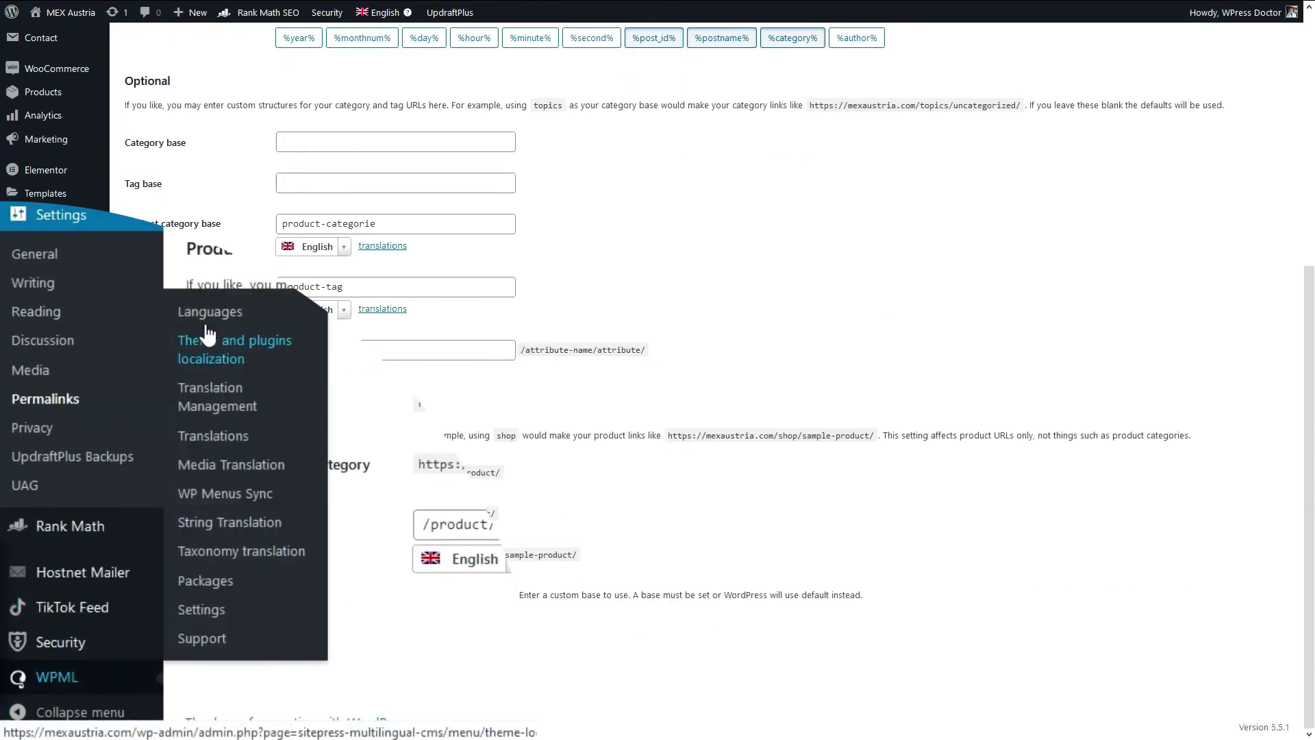
Reorder the menu switcher languages so Dutch sits between English and German
{"action": "left_click", "coordinate": [211, 324]}
{"action": "scroll", "coordinate": [332, 437], "scroll_direction": "down", "scroll_amount": 3}
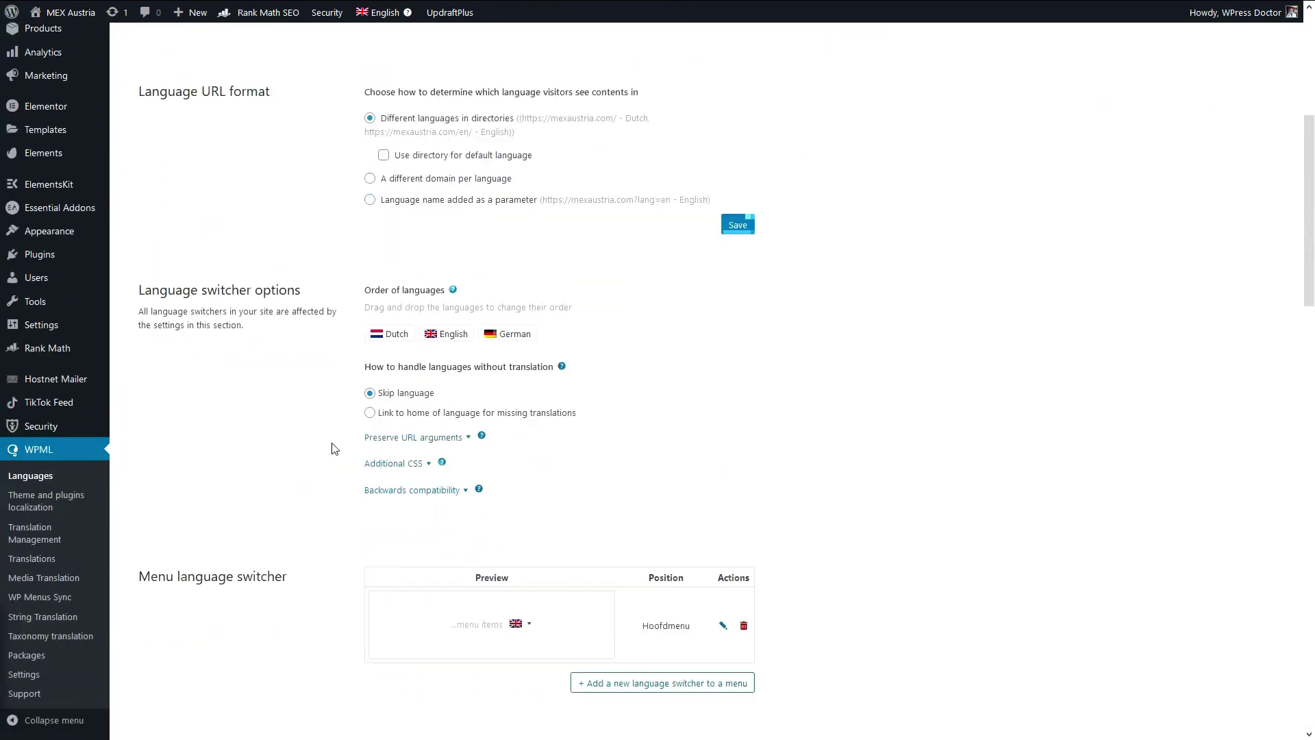
{"action": "scroll", "coordinate": [331, 445], "scroll_direction": "down", "scroll_amount": 2}
{"action": "left_click", "coordinate": [723, 481]}
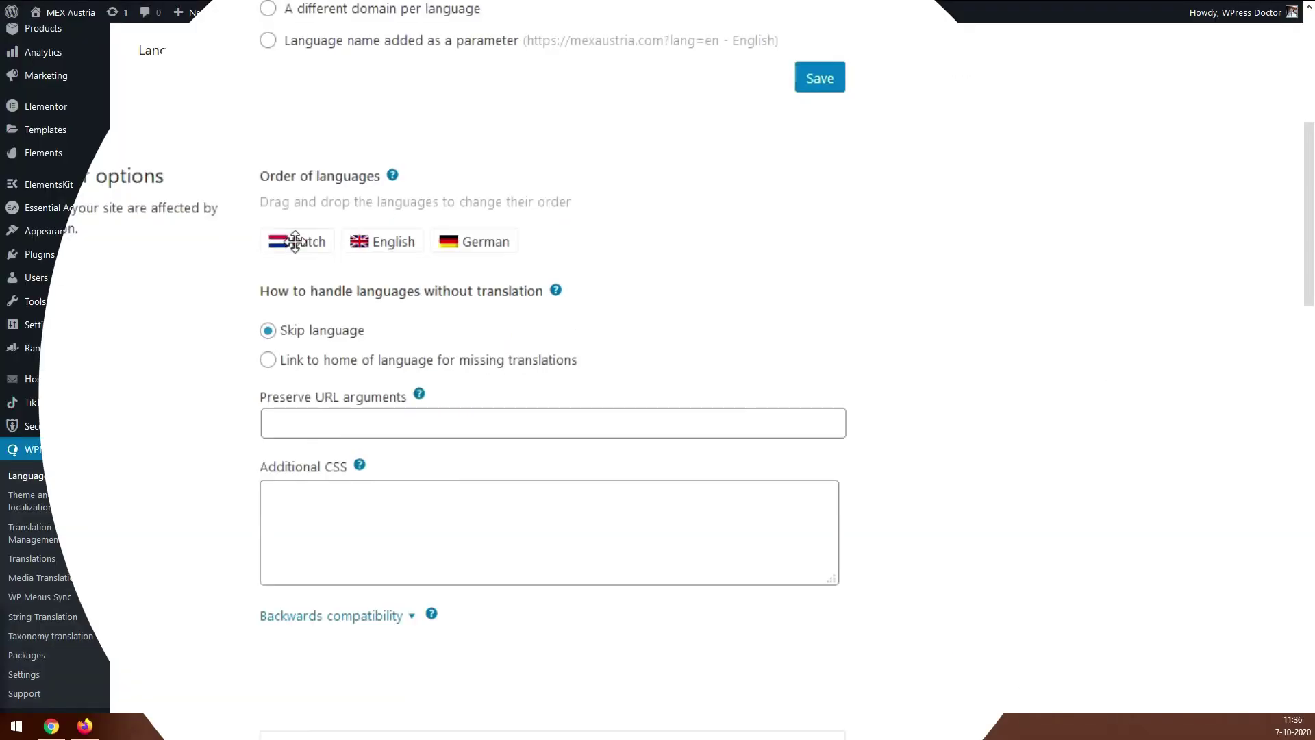
{"action": "left_click_drag", "start_coordinate": [293, 241], "coordinate": [483, 248]}
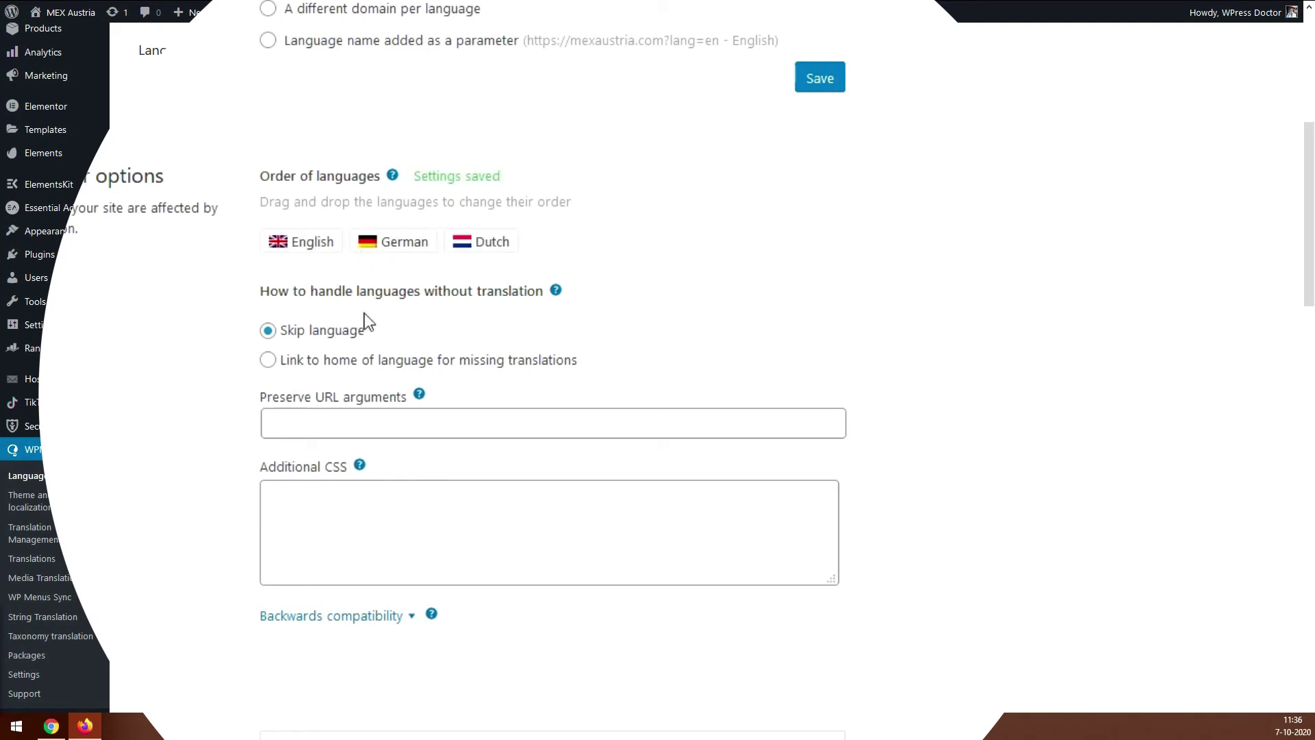
{"action": "scroll", "coordinate": [364, 320], "scroll_direction": "down", "scroll_amount": 2}
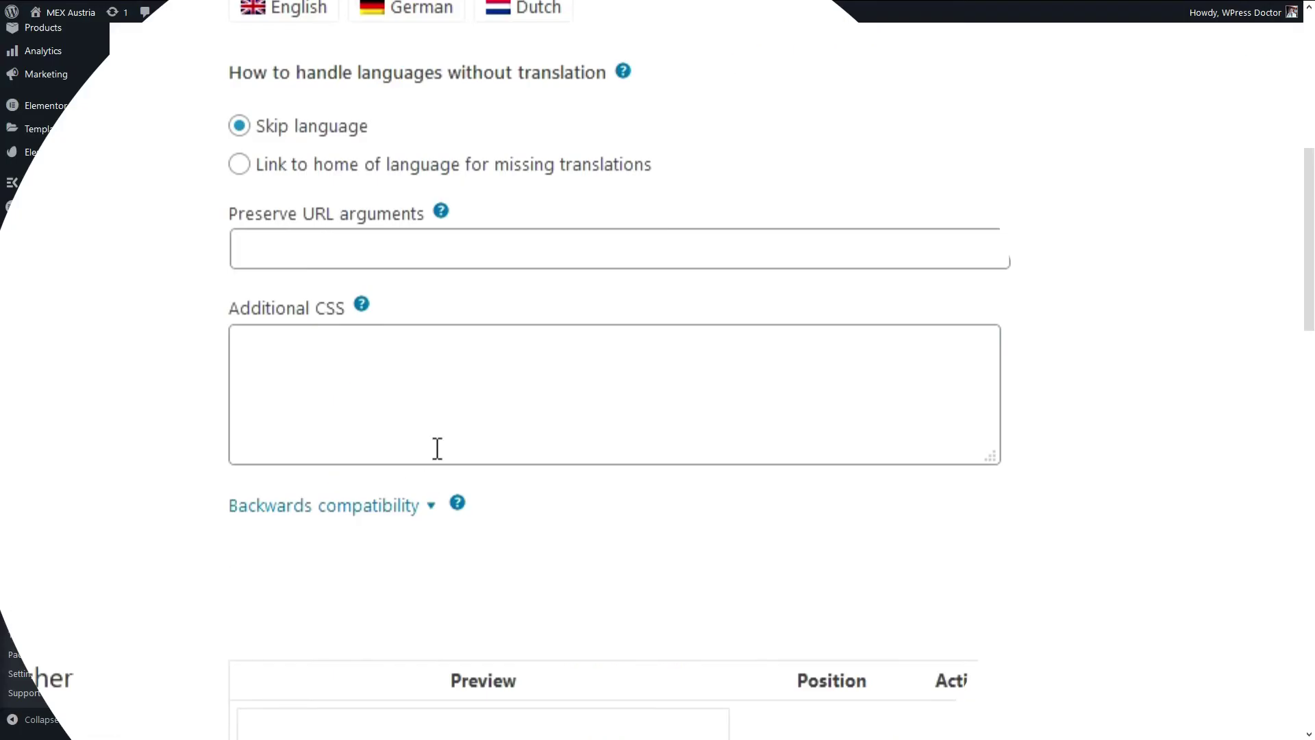
Add .wpml-ls-item .sub-menu { width: 60px; } to the switchers' additional CSS and let it auto-save
{"action": "left_click", "coordinate": [437, 448]}
{"action": "type", "text": ".wpml-ls-item .sub-menu { width: 60px; }"}
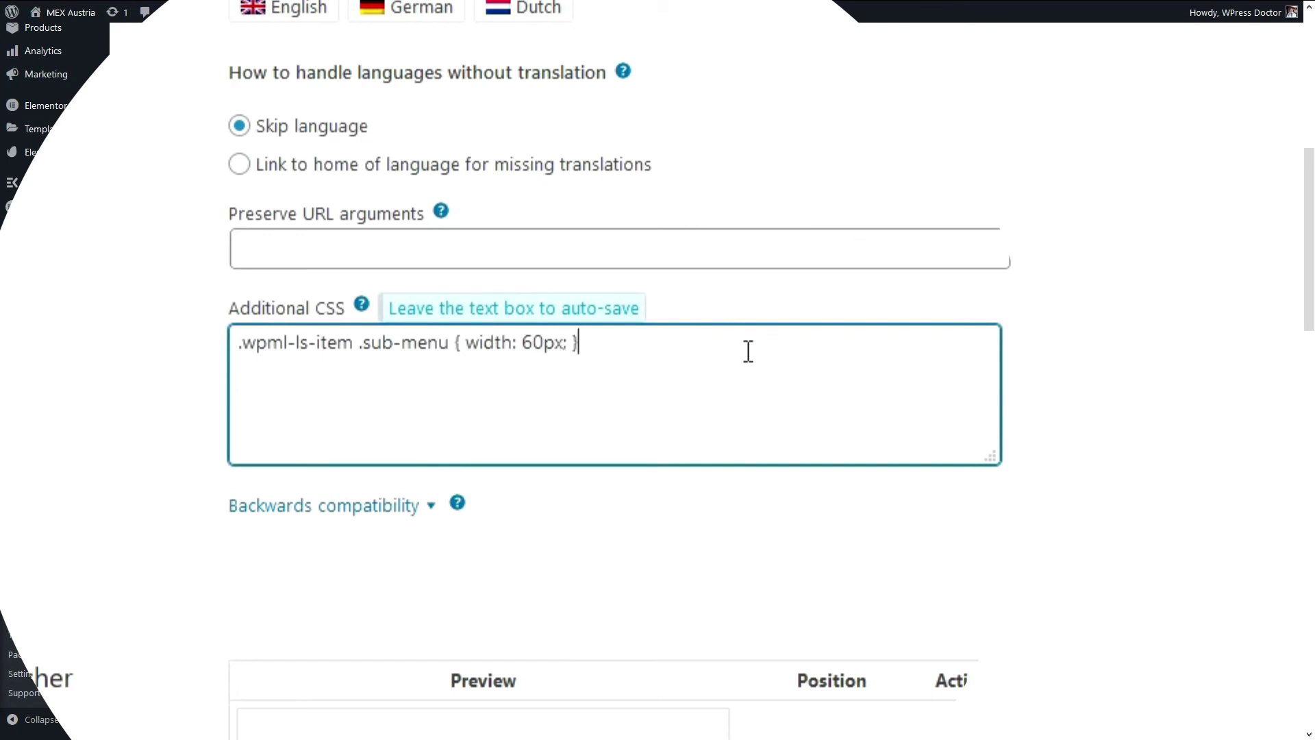
{"action": "left_click", "coordinate": [463, 288]}
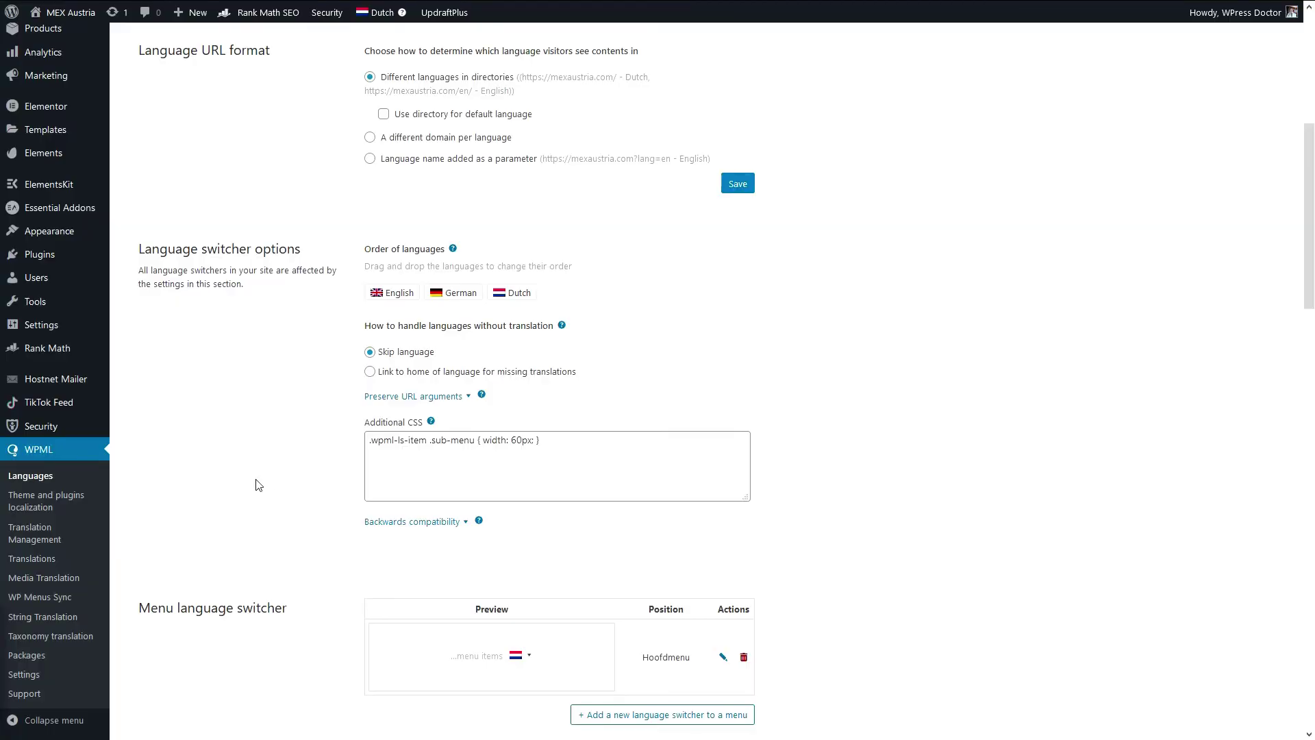
{"action": "scroll", "coordinate": [257, 485], "scroll_direction": "up", "scroll_amount": 3}
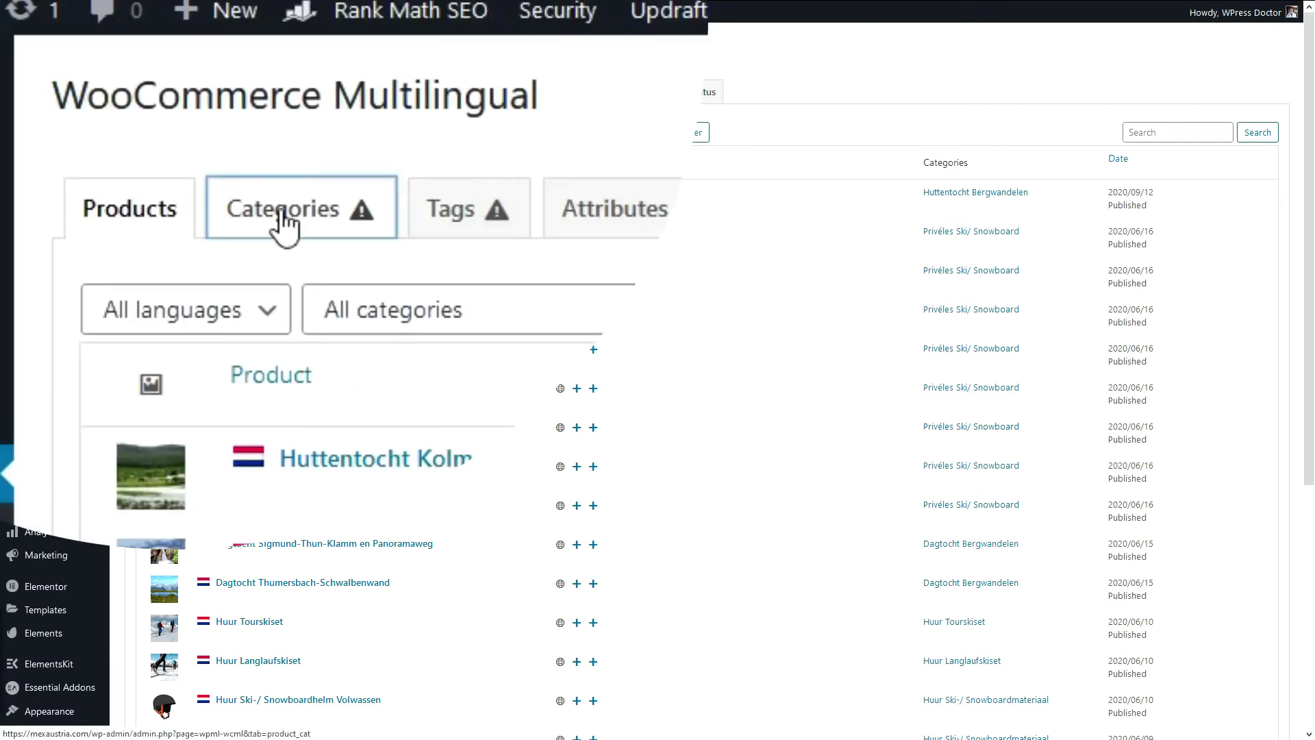
Add English and German translations for the product categories, starting with Dagtocht Bergwandelen
{"action": "left_click", "coordinate": [283, 212]}
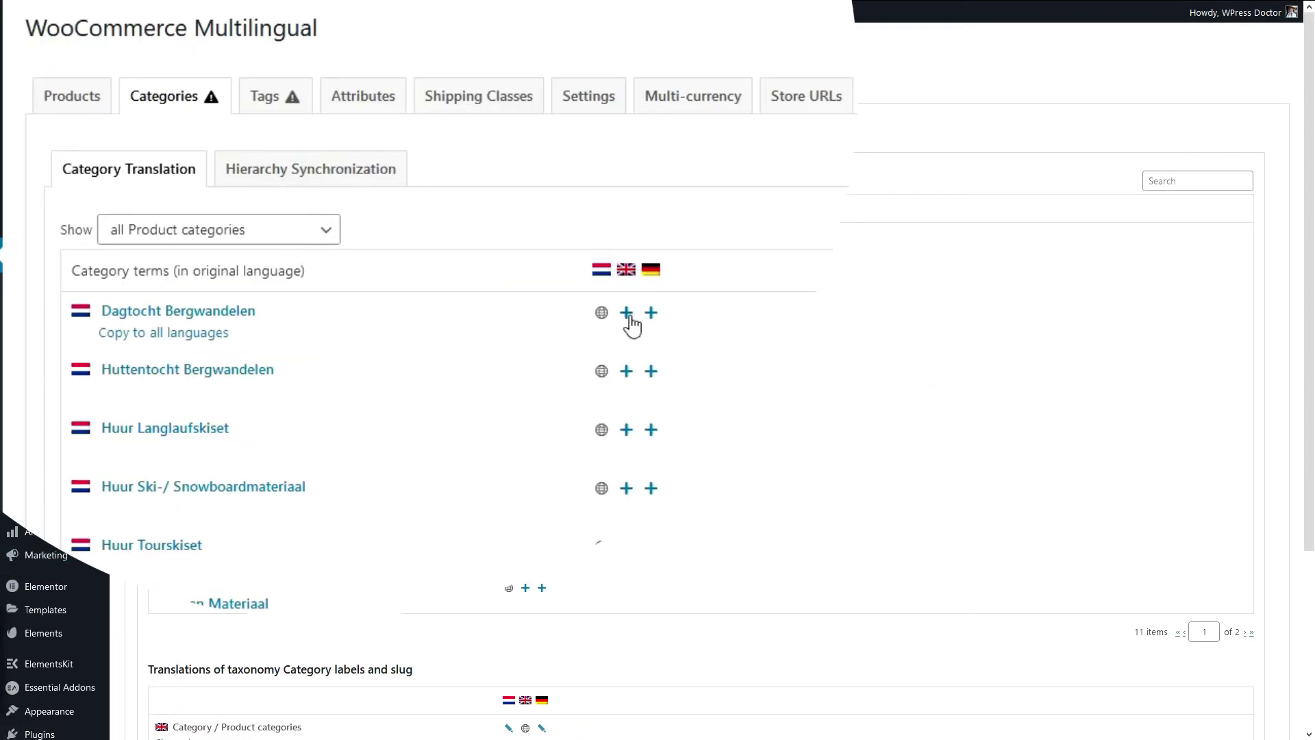
{"action": "left_click", "coordinate": [527, 240]}
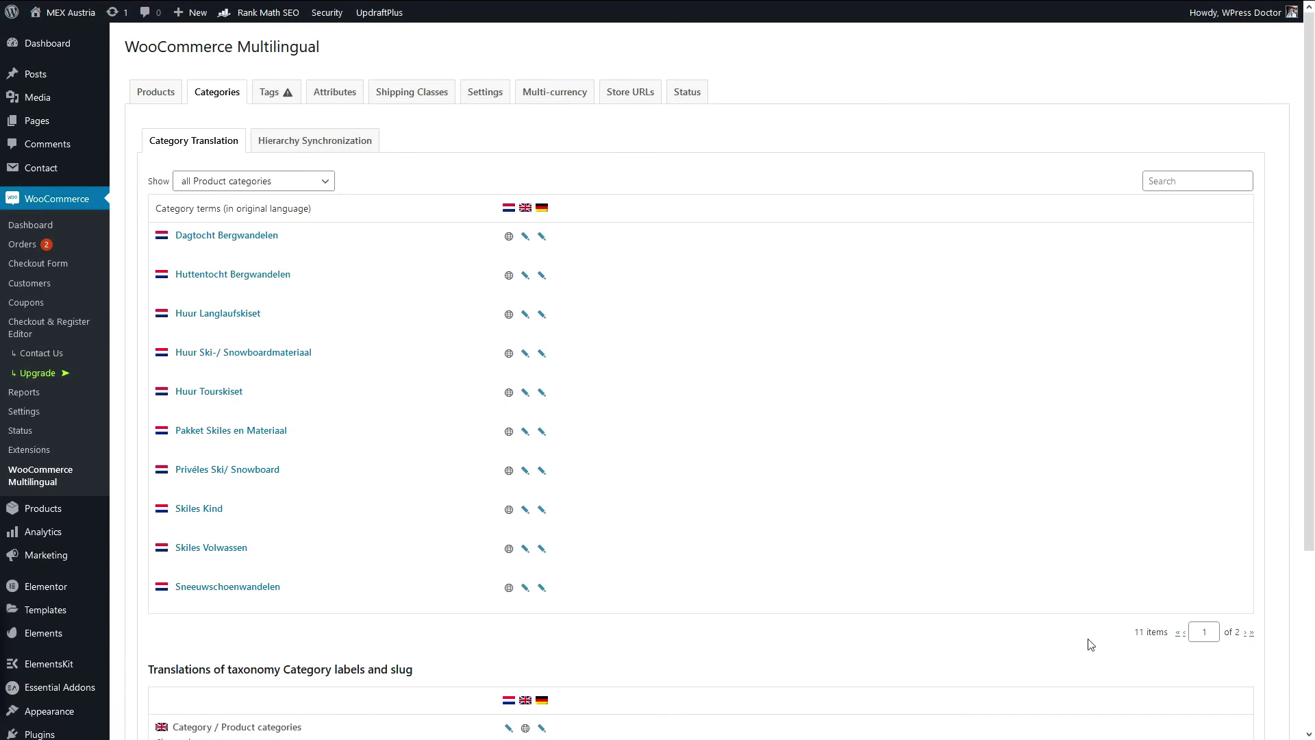
{"action": "left_click_drag", "start_coordinate": [1130, 642], "coordinate": [1181, 634]}
{"action": "left_click", "coordinate": [1256, 635]}
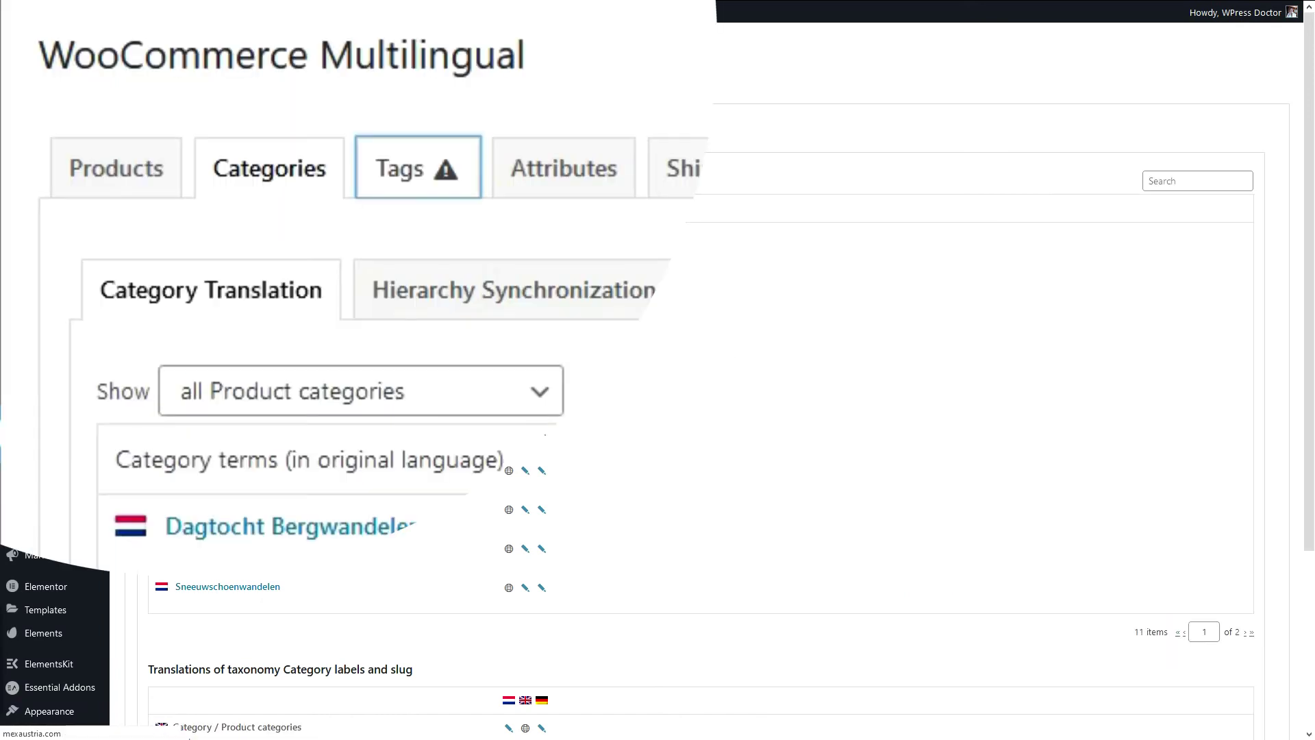
Translate the product tags, including German for Dagwandeling, then return to the Products list
{"action": "left_click", "coordinate": [273, 92]}
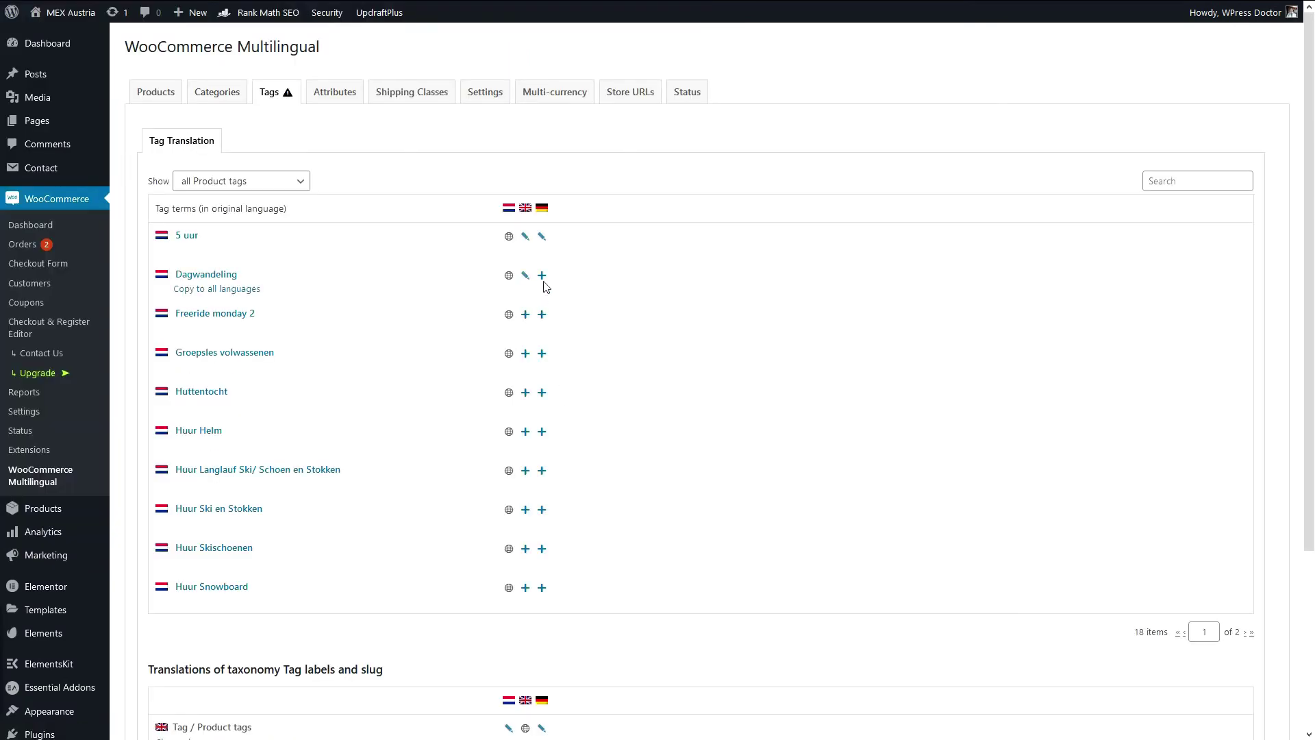
{"action": "left_click", "coordinate": [542, 275]}
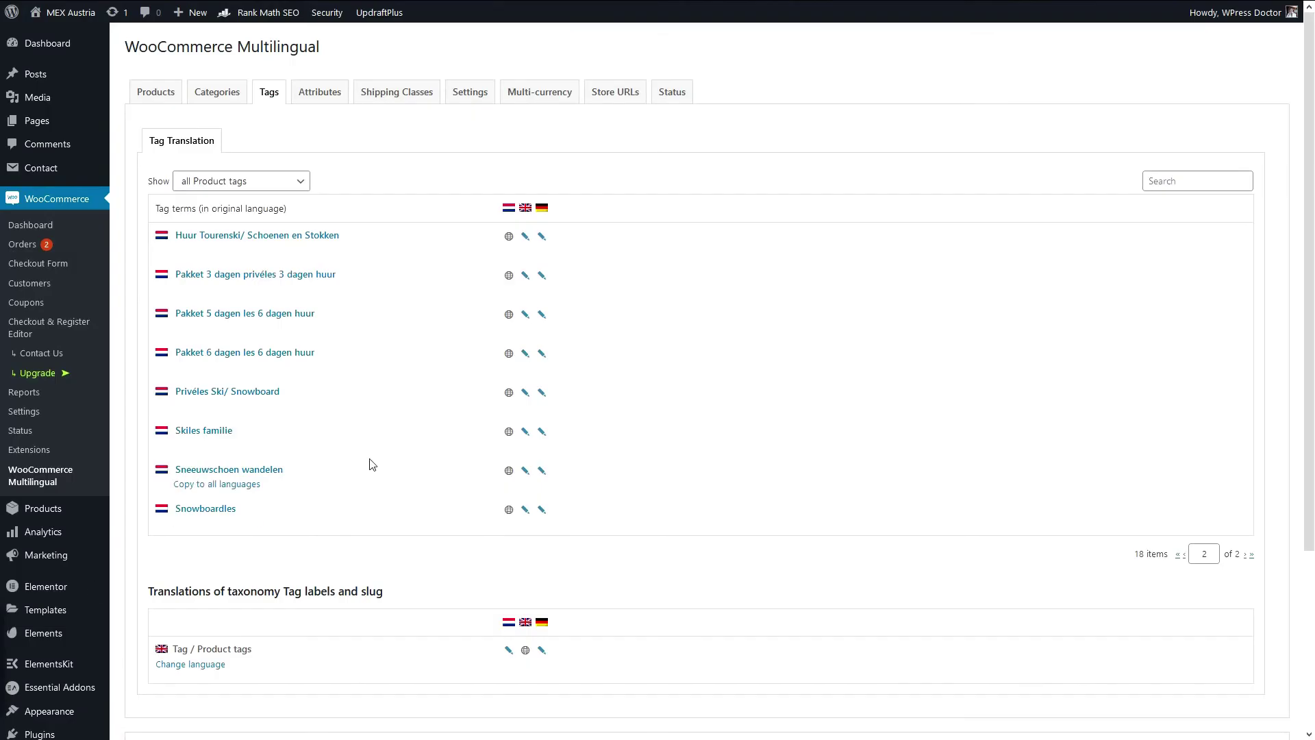
{"action": "left_click", "coordinate": [161, 96]}
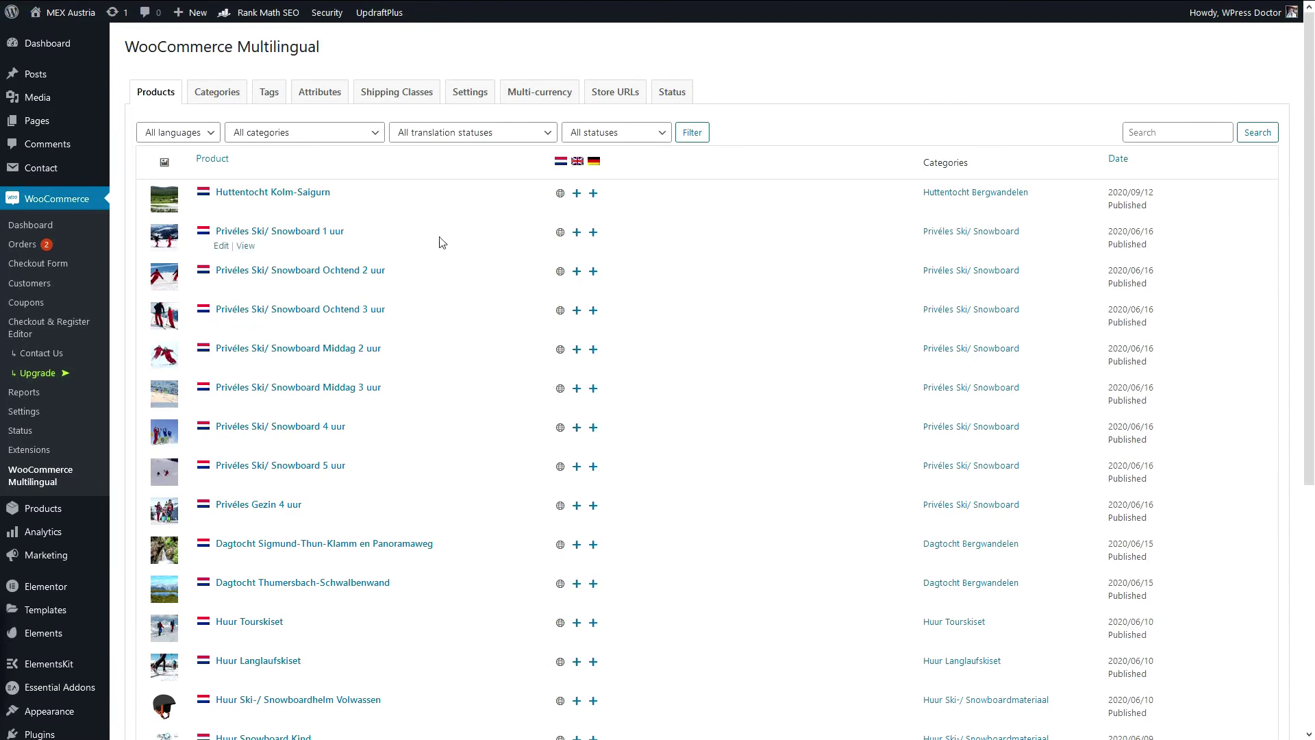
{"action": "scroll", "coordinate": [402, 479], "scroll_direction": "down", "scroll_amount": 2}
{"action": "scroll", "coordinate": [402, 479], "scroll_direction": "down", "scroll_amount": 1}
{"action": "scroll", "coordinate": [402, 480], "scroll_direction": "up", "scroll_amount": 3}
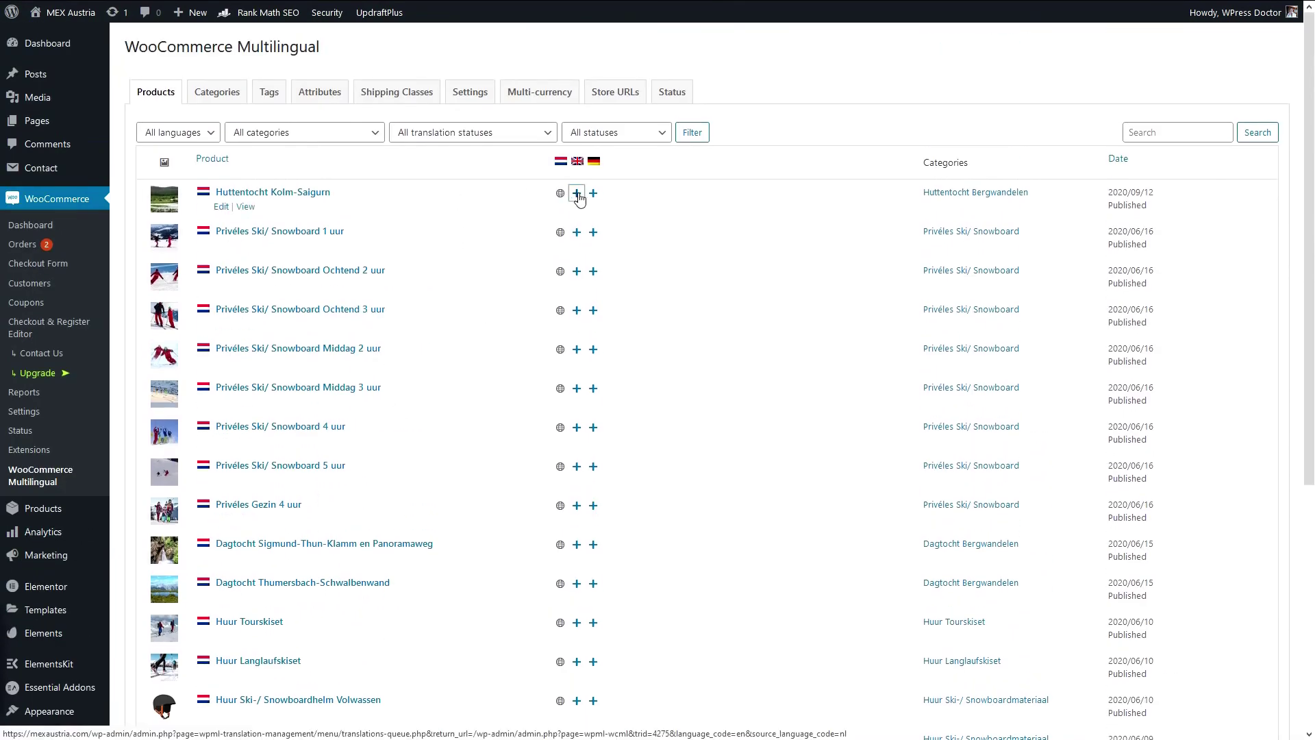
Fill in the English product translation fields, mark it complete, and Save & Close
{"action": "left_click", "coordinate": [577, 193]}
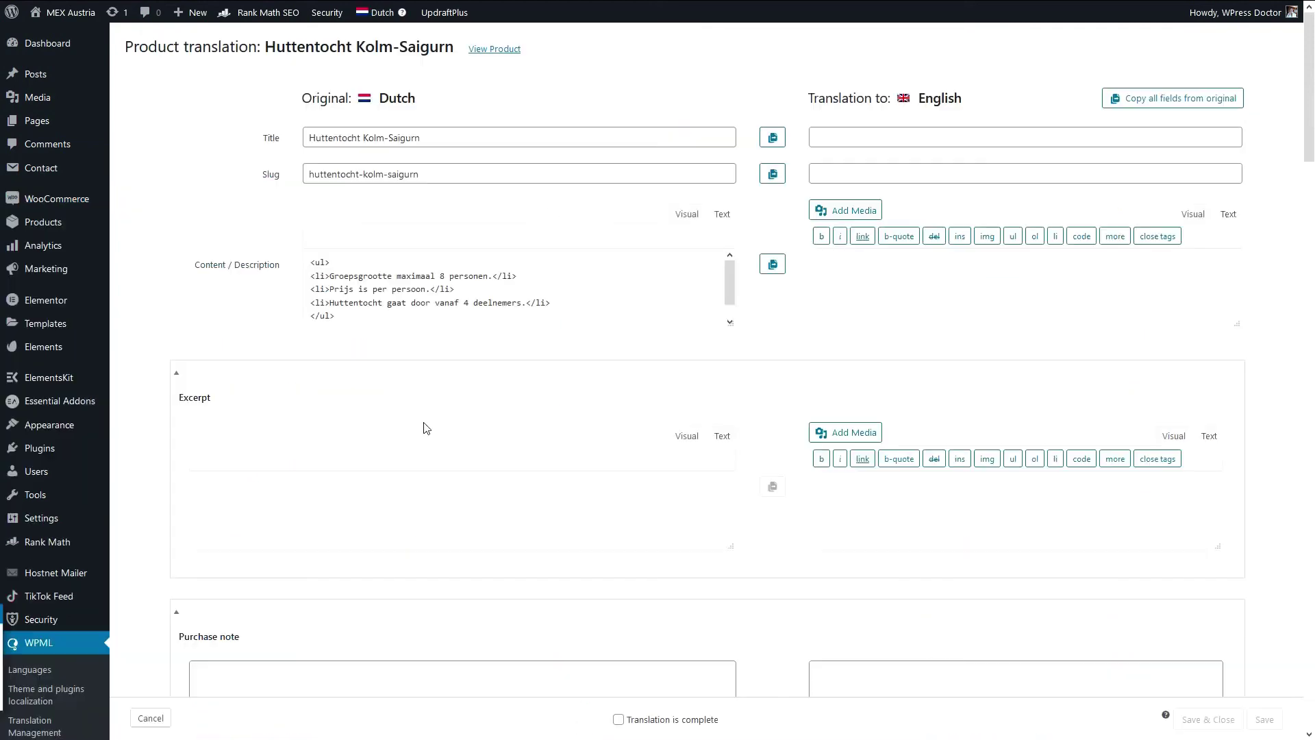
{"action": "mouse_move", "coordinate": [1312, 113]}
{"action": "left_mouse_down"}
{"action": "mouse_move", "coordinate": [1312, 368]}
{"action": "mouse_move", "coordinate": [527, 121]}
{"action": "left_mouse_up"}
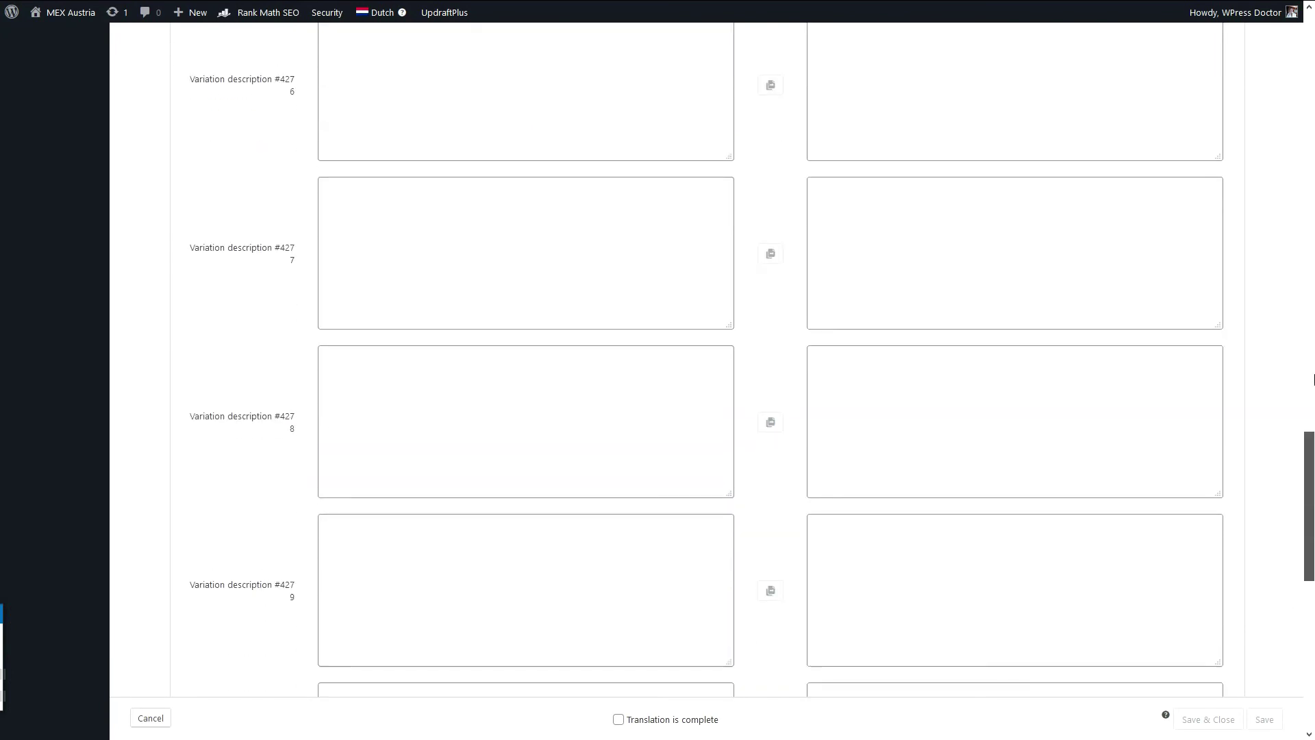
{"action": "left_click_drag", "start_coordinate": [415, 99], "coordinate": [378, 99]}
{"action": "left_click", "coordinate": [378, 99]}
{"action": "left_click_drag", "start_coordinate": [967, 101], "coordinate": [920, 100]}
{"action": "left_click", "coordinate": [863, 121]}
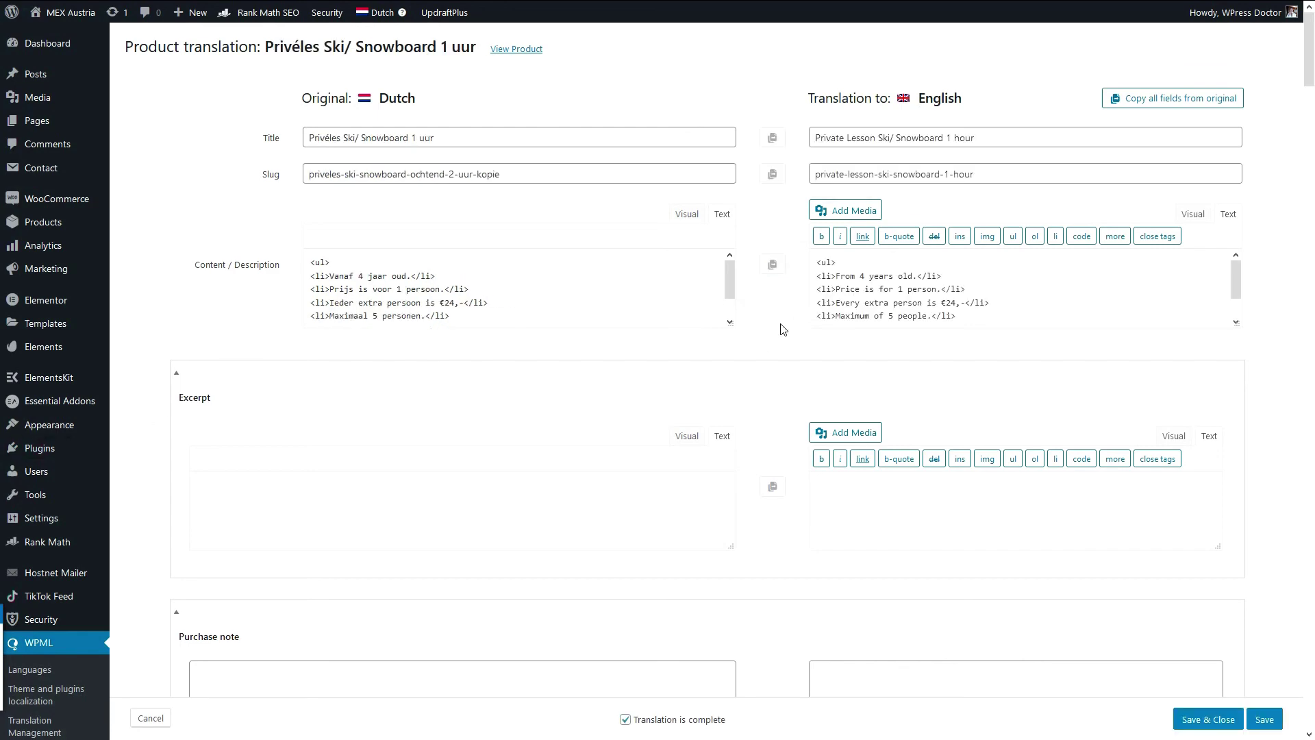
{"action": "left_click_drag", "start_coordinate": [1310, 87], "coordinate": [1307, 180]}
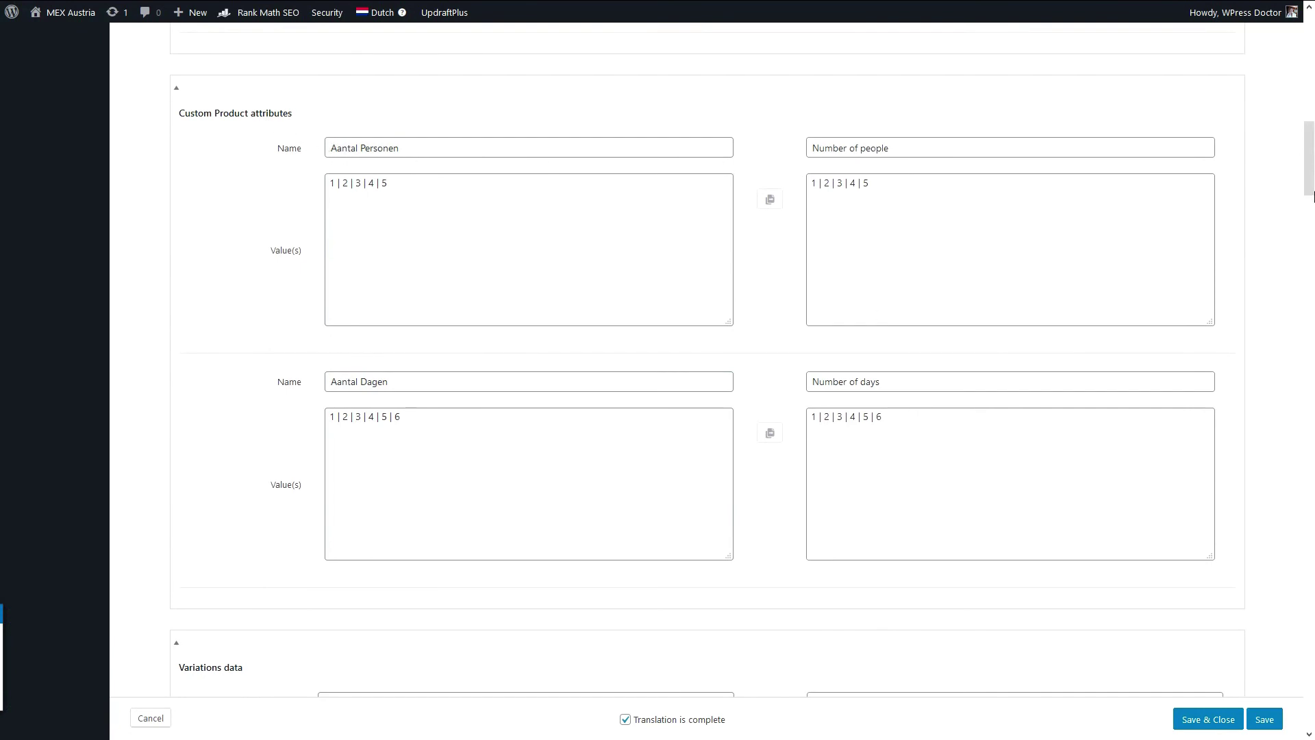
{"action": "left_click_drag", "start_coordinate": [1313, 196], "coordinate": [1310, 232]}
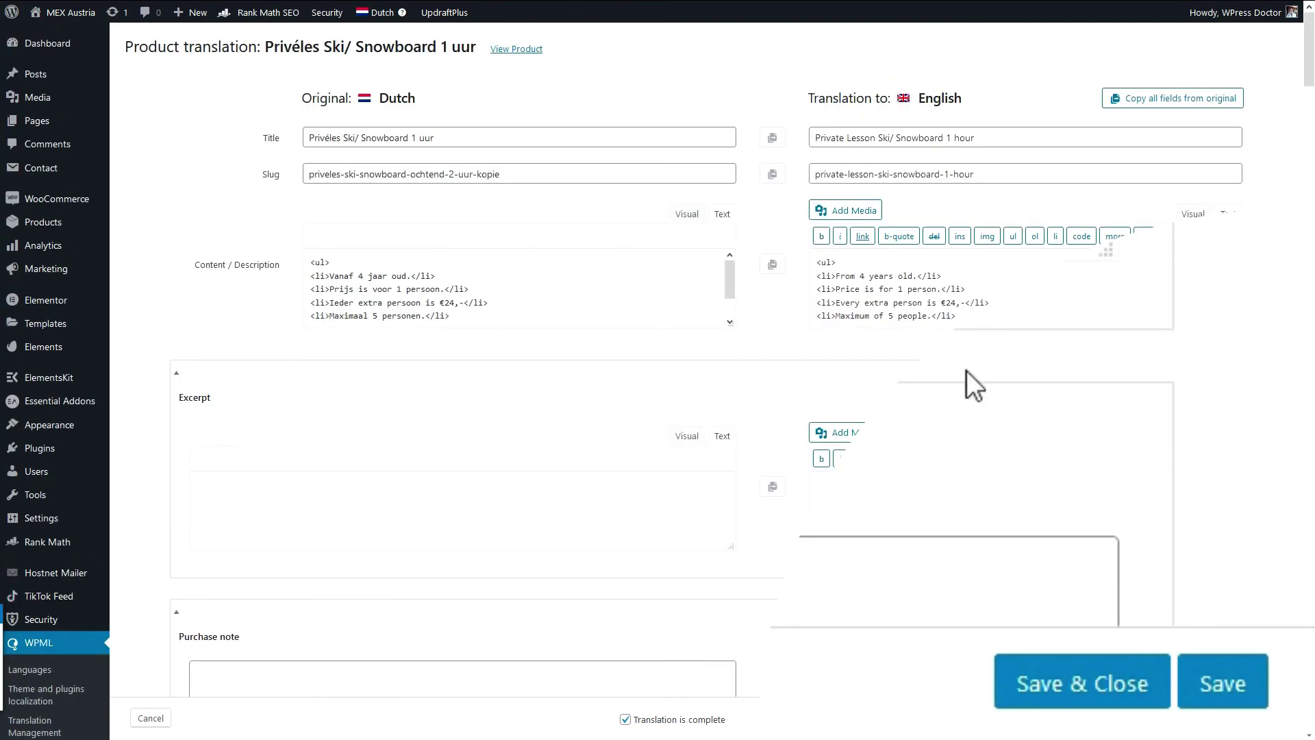
{"action": "left_click", "coordinate": [1052, 681]}
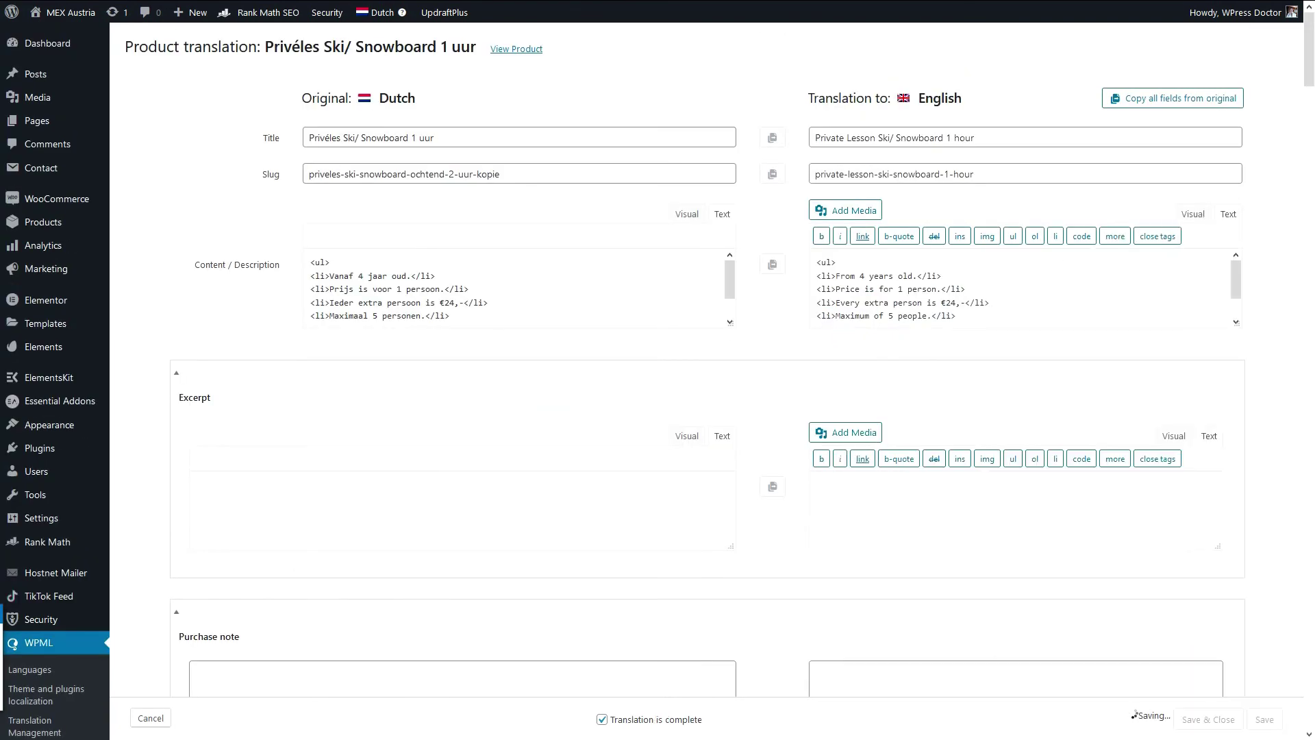
View the English product page in a private window and highlight its translated title
{"action": "mouse_move", "coordinate": [533, 49]}
{"action": "right_click", "coordinate": [521, 48]}
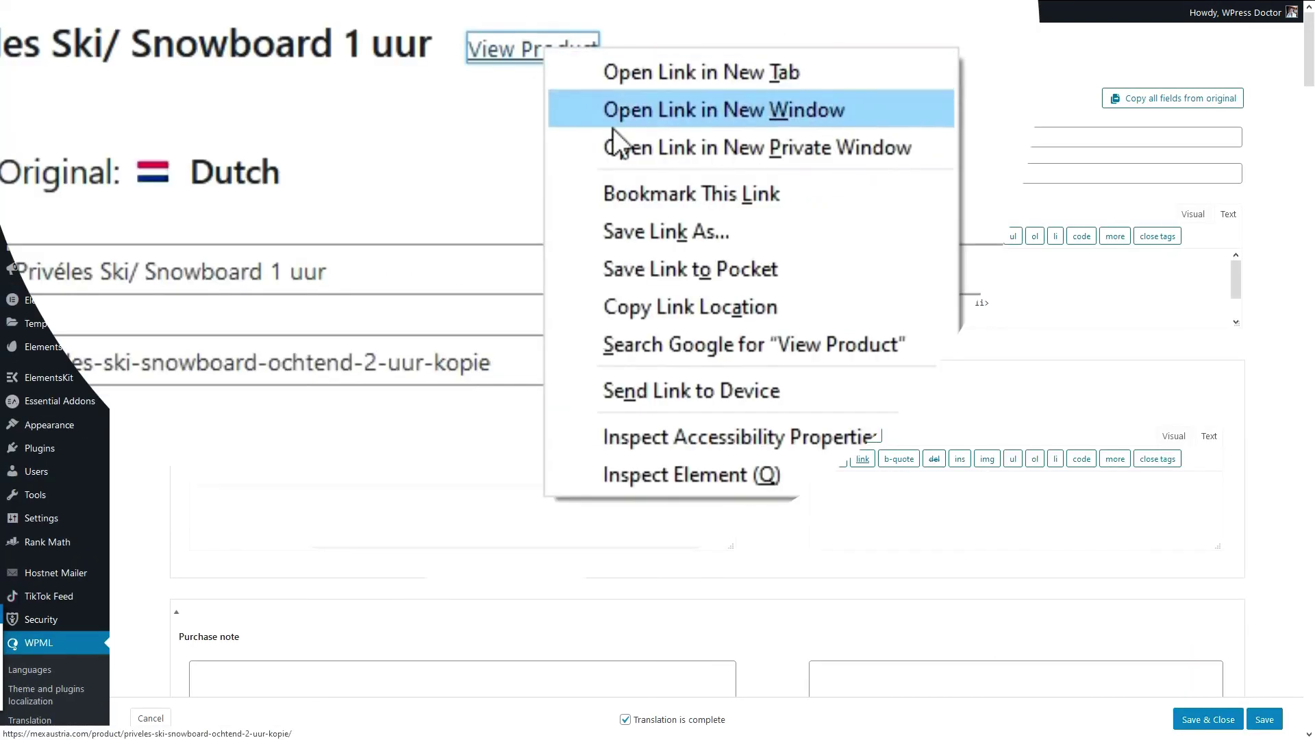
{"action": "left_click", "coordinate": [618, 147]}
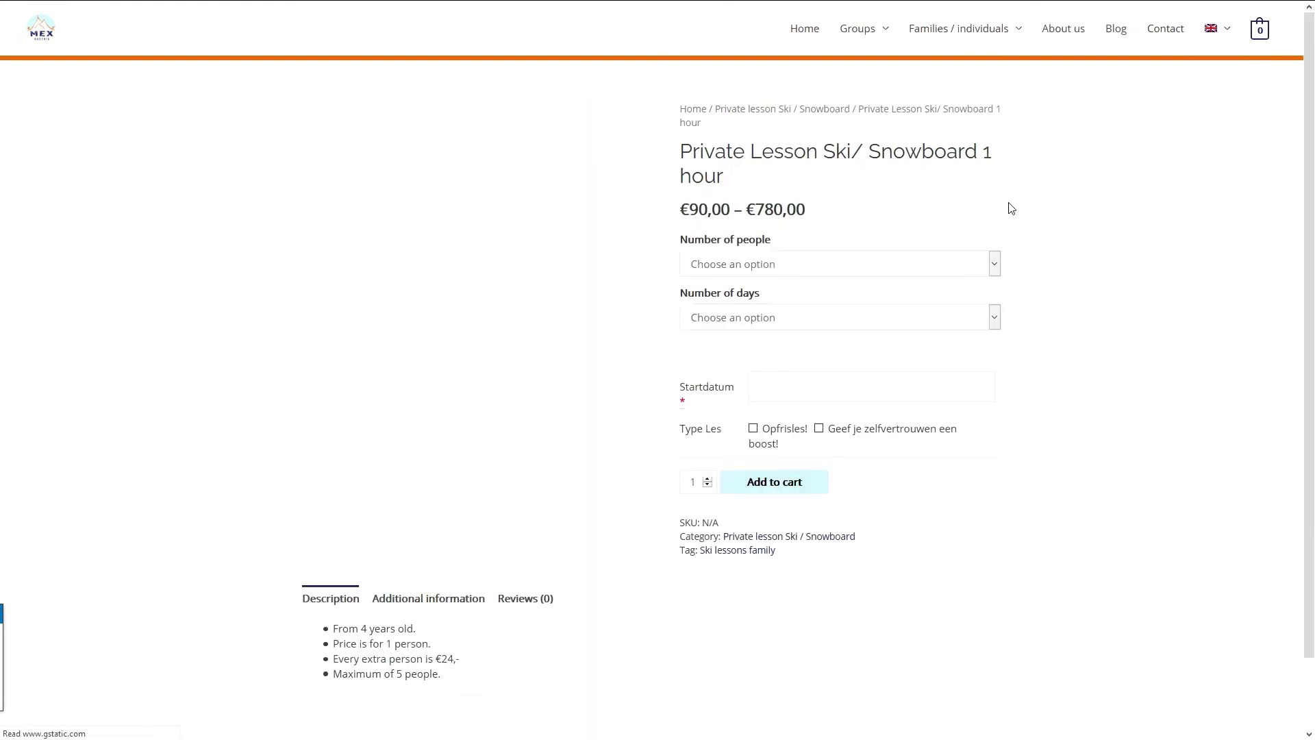
{"action": "left_click_drag", "start_coordinate": [682, 150], "coordinate": [728, 181]}
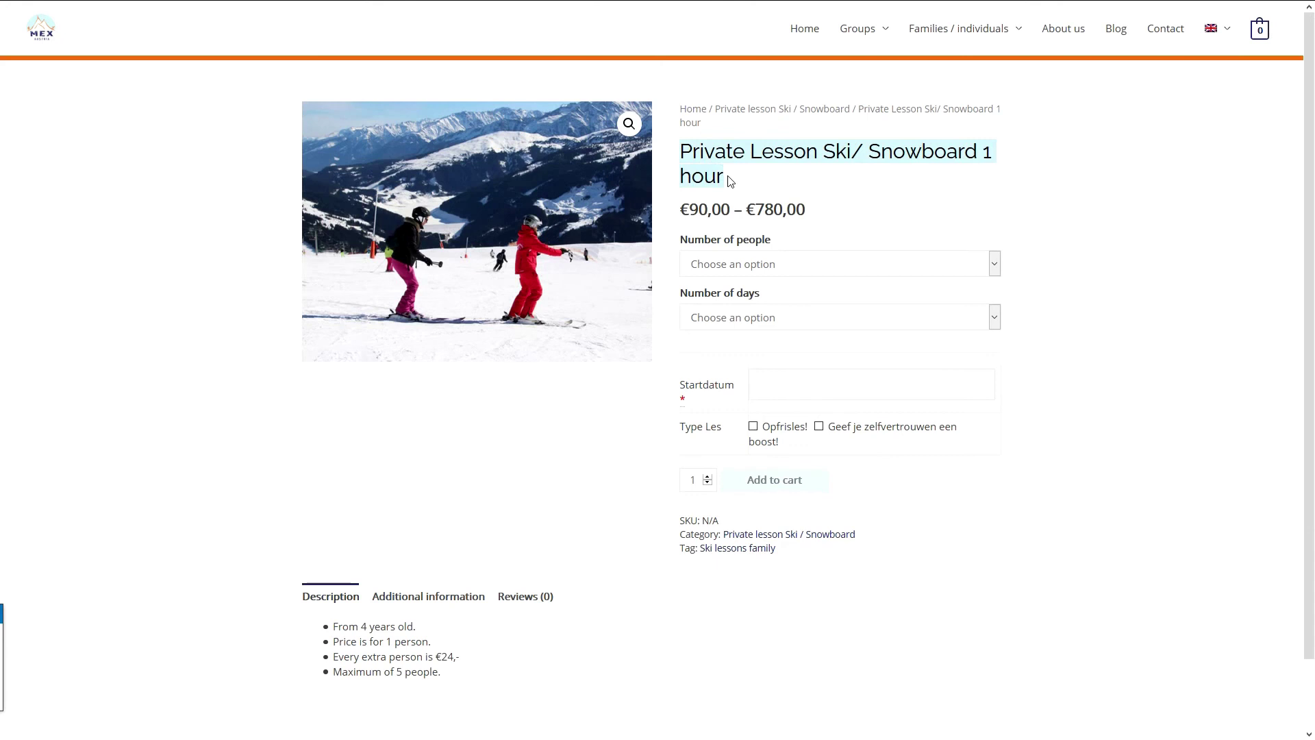
{"action": "left_click", "coordinate": [728, 181]}
Pick one person and one day to see the price, then review the English footer links
{"action": "left_click", "coordinate": [733, 264]}
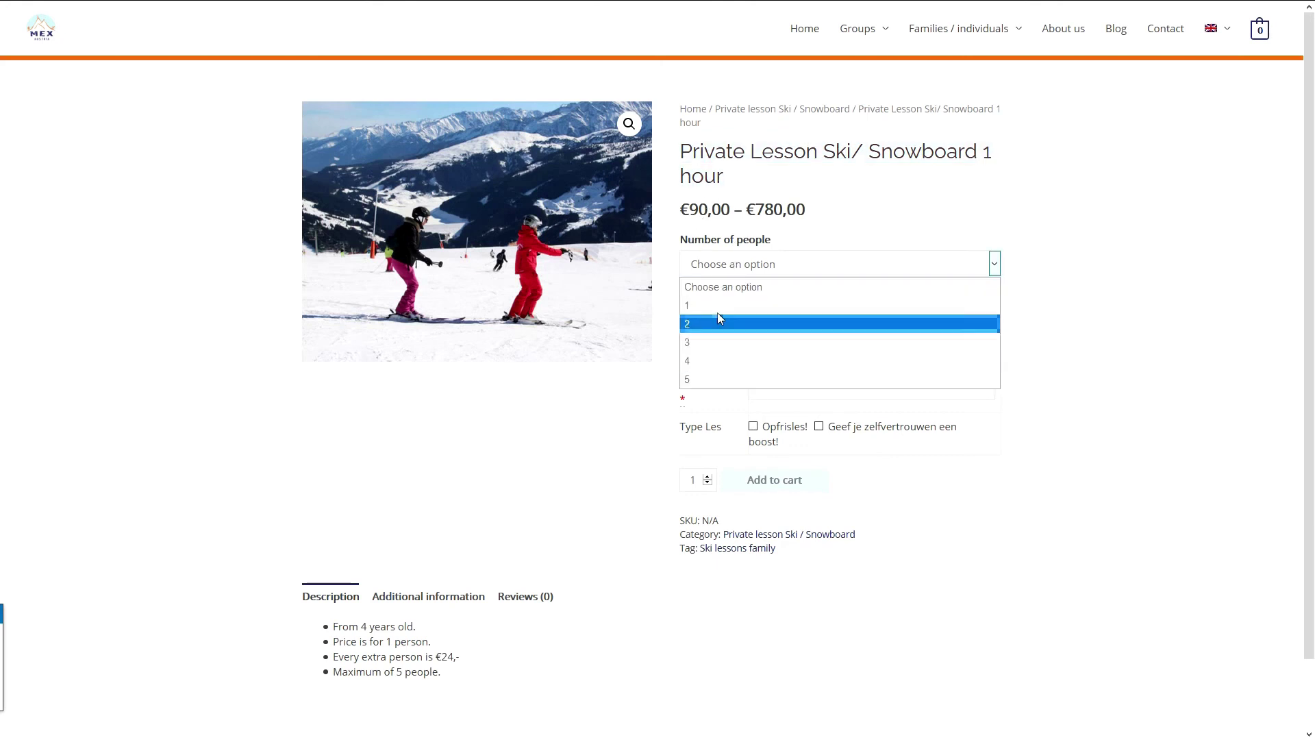
{"action": "left_click", "coordinate": [717, 320]}
{"action": "left_click", "coordinate": [720, 359]}
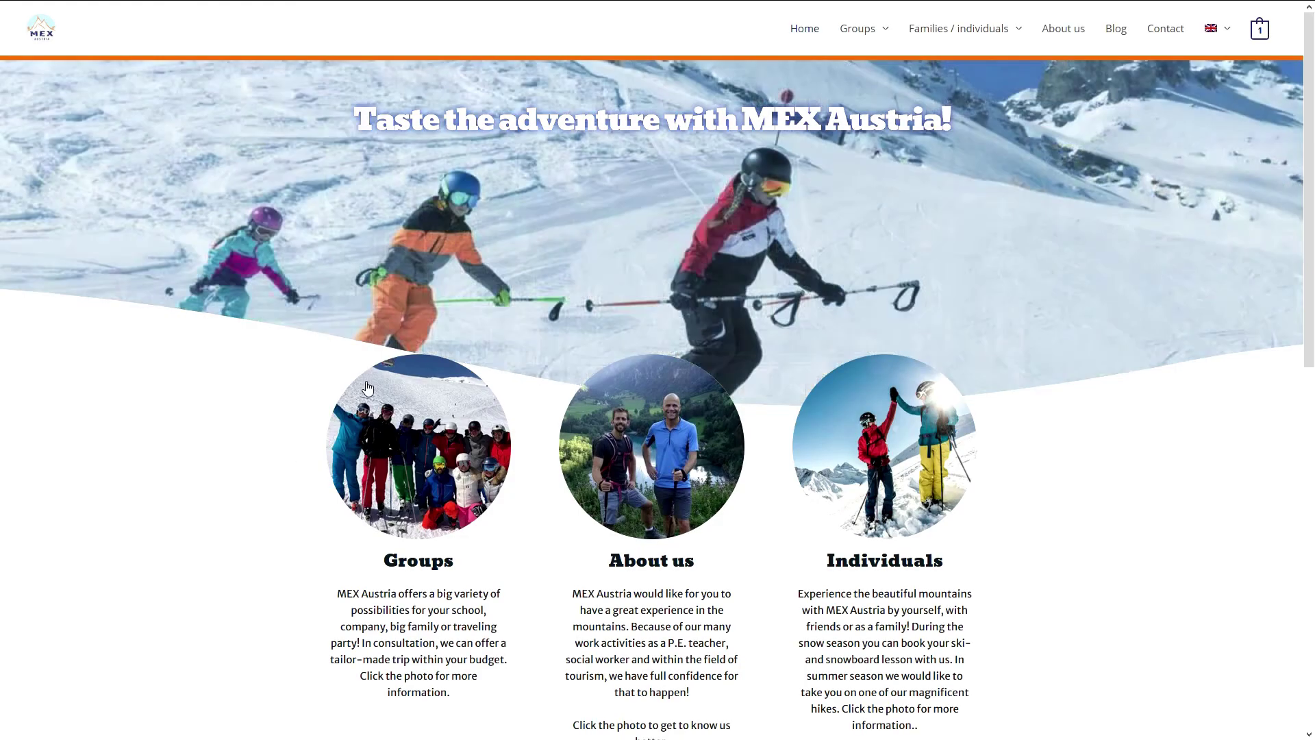
{"action": "scroll", "coordinate": [380, 367], "scroll_direction": "down", "scroll_amount": 10}
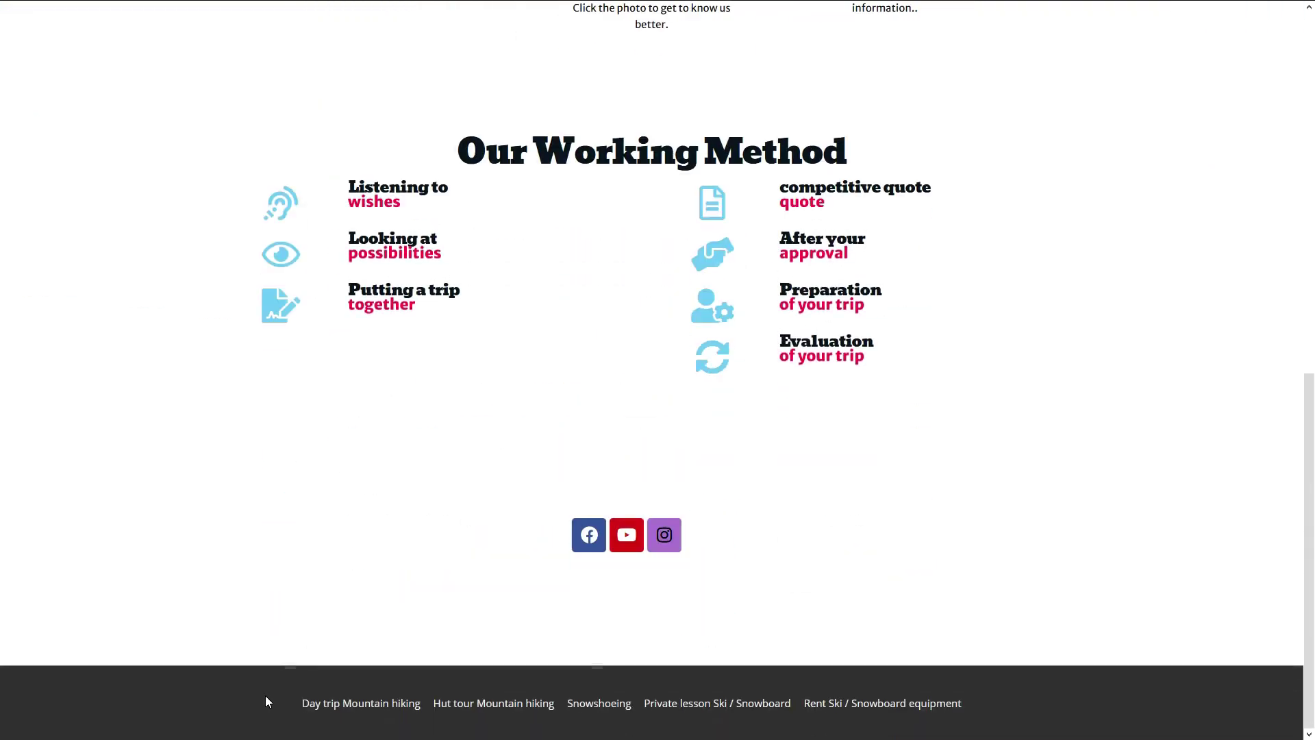
{"action": "left_click", "coordinate": [1047, 695]}
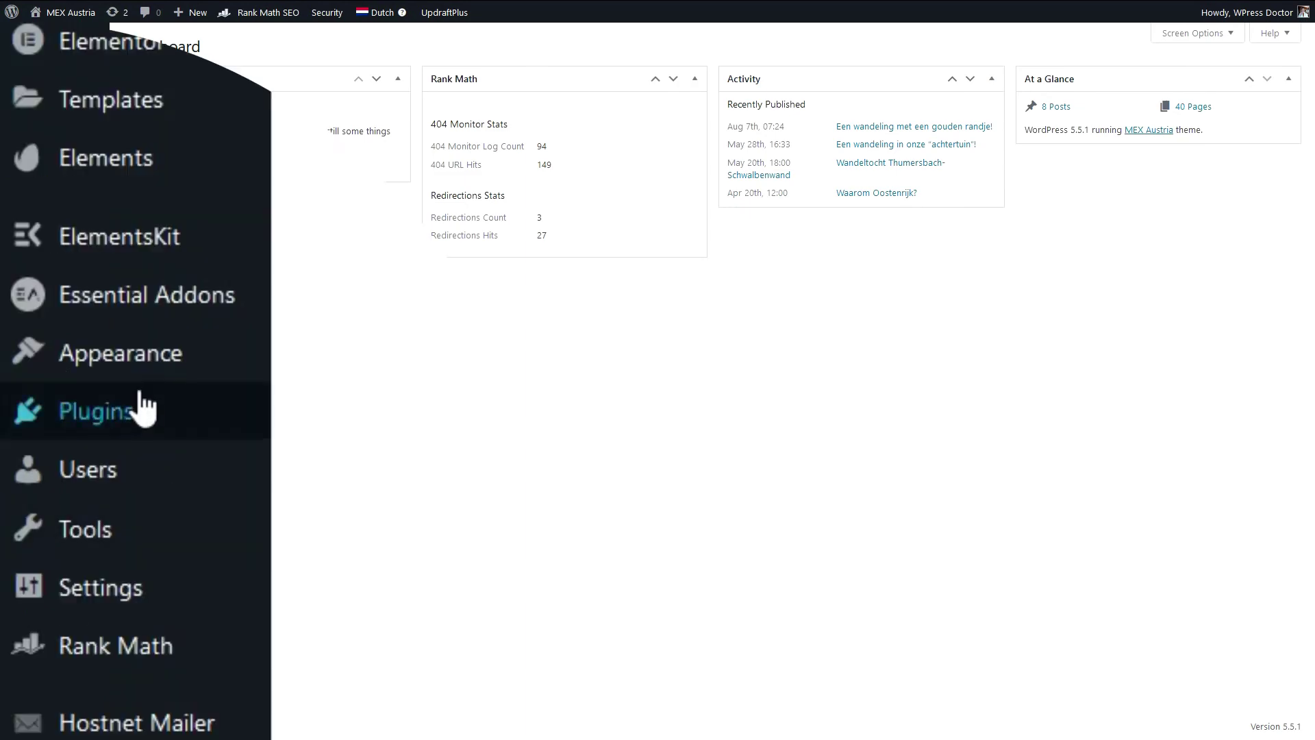
Create an English translation of Footer menu (NL) as Footer menu (EN) and save it
{"action": "mouse_move", "coordinate": [121, 352]}
{"action": "left_click", "coordinate": [328, 504]}
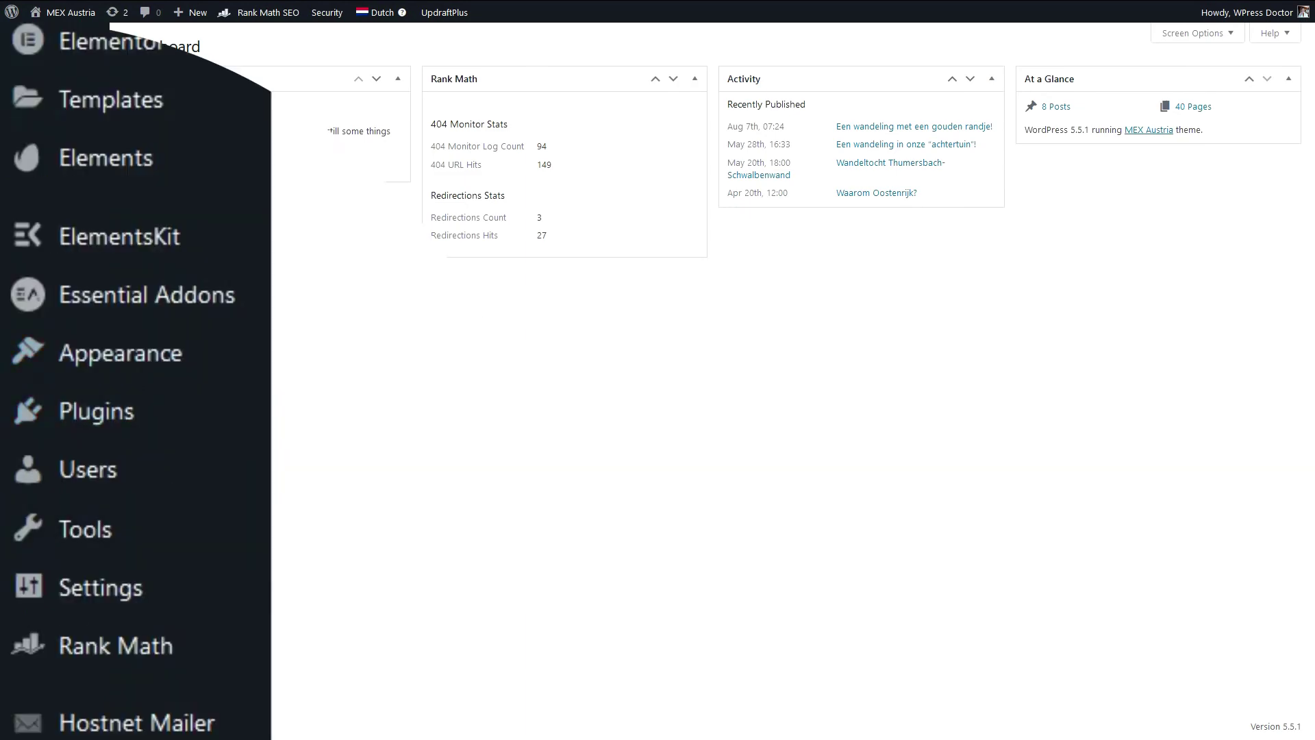
{"action": "left_click", "coordinate": [288, 124]}
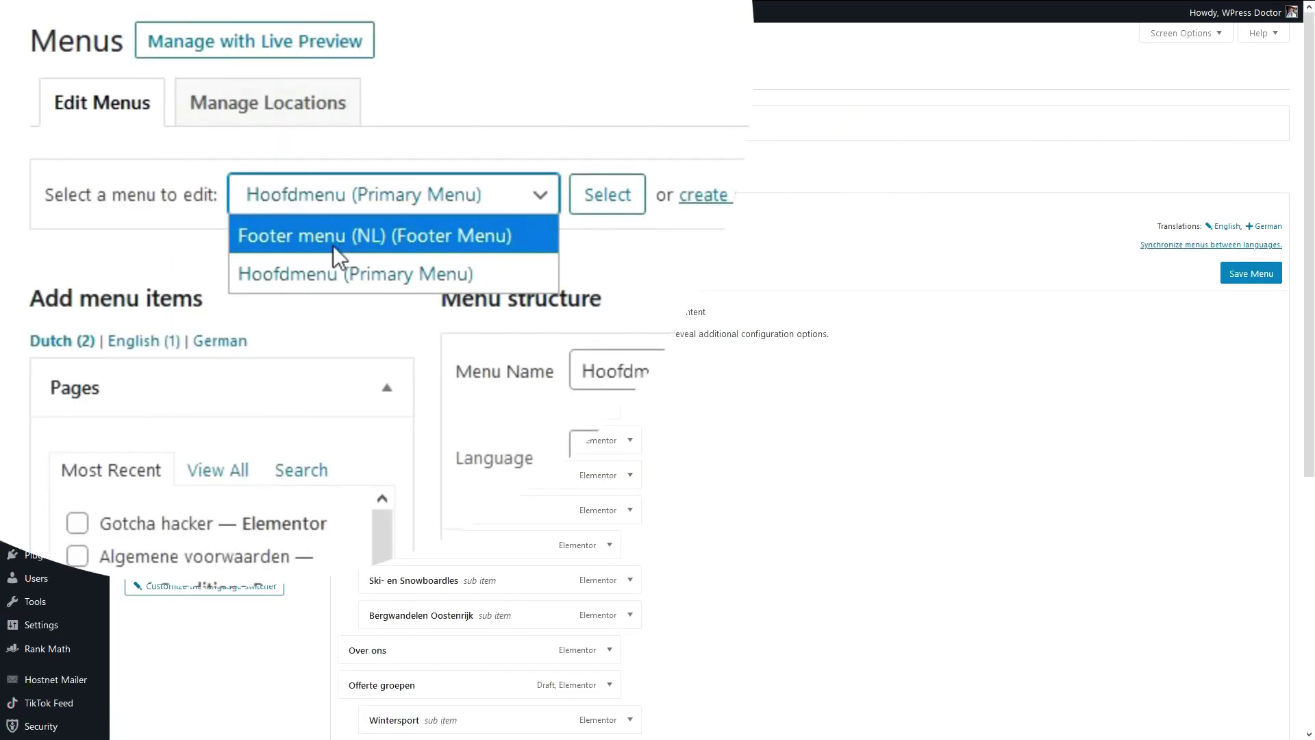
{"action": "left_click", "coordinate": [322, 239]}
{"action": "left_click", "coordinate": [614, 204]}
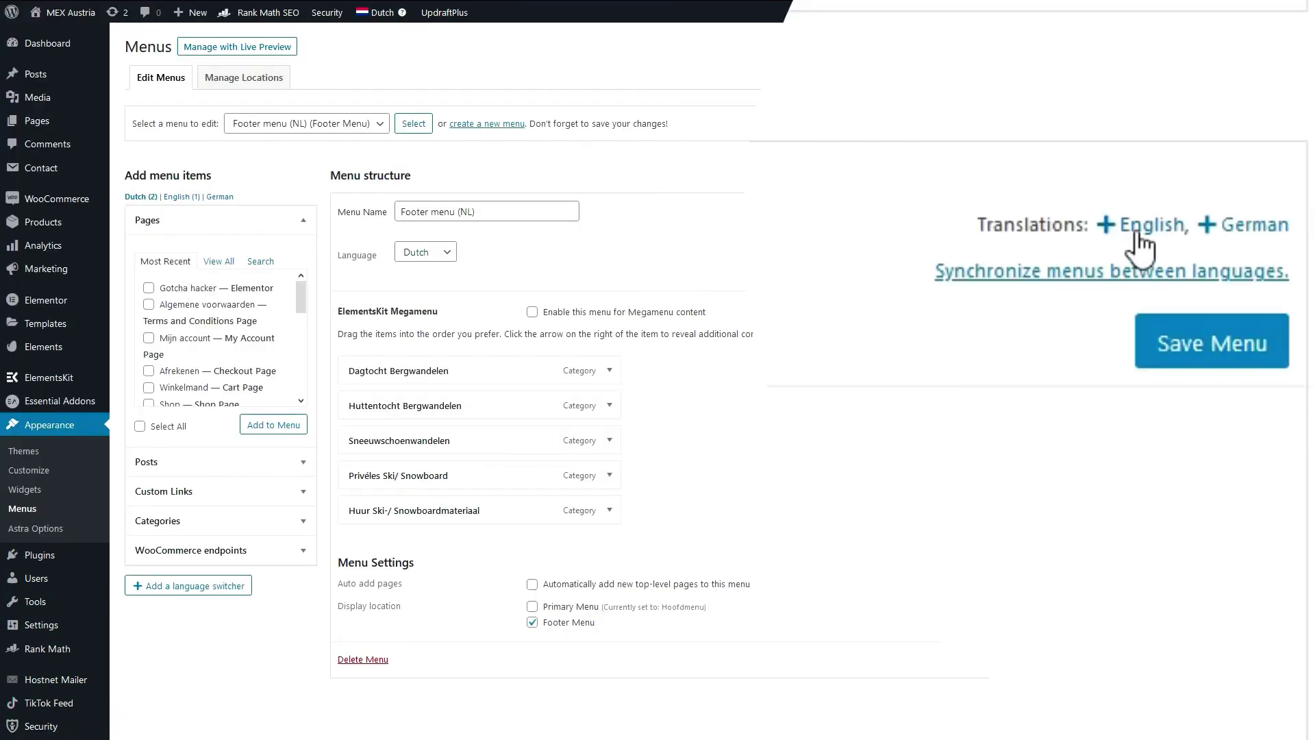
{"action": "left_click", "coordinate": [1225, 226]}
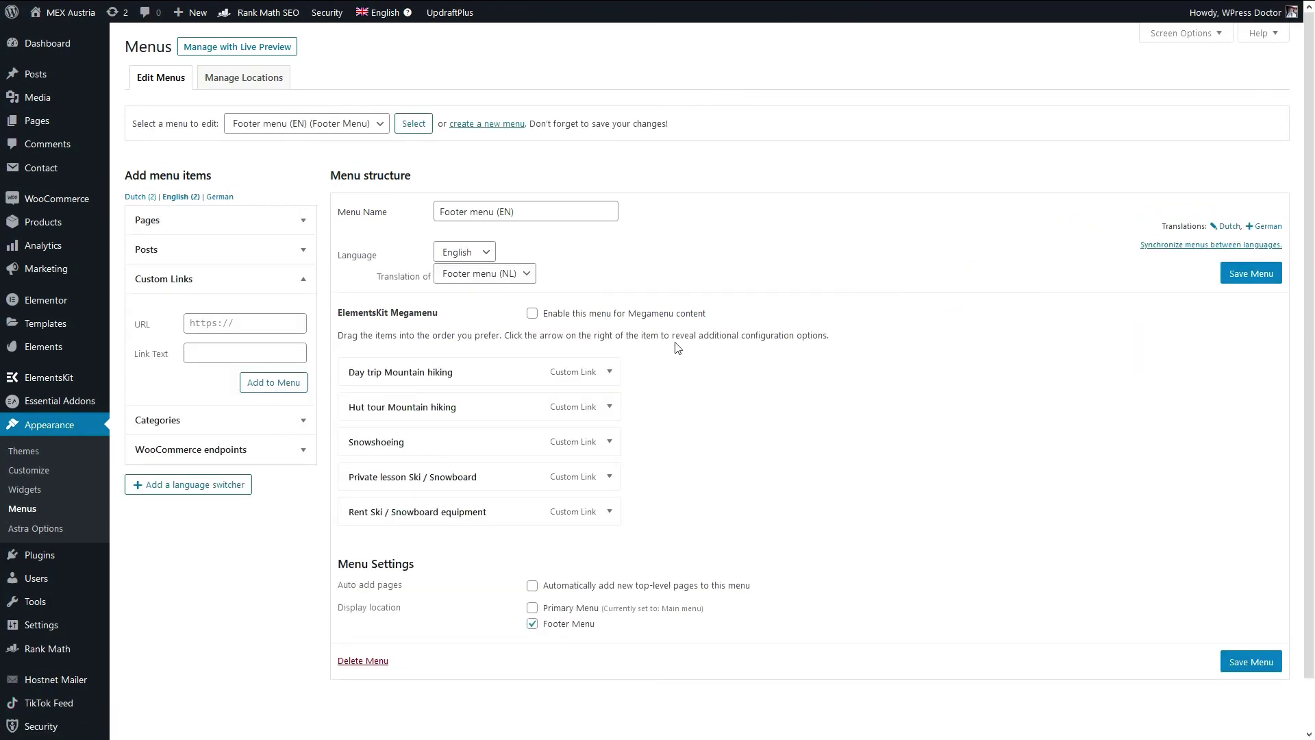
{"action": "left_click", "coordinate": [1250, 273]}
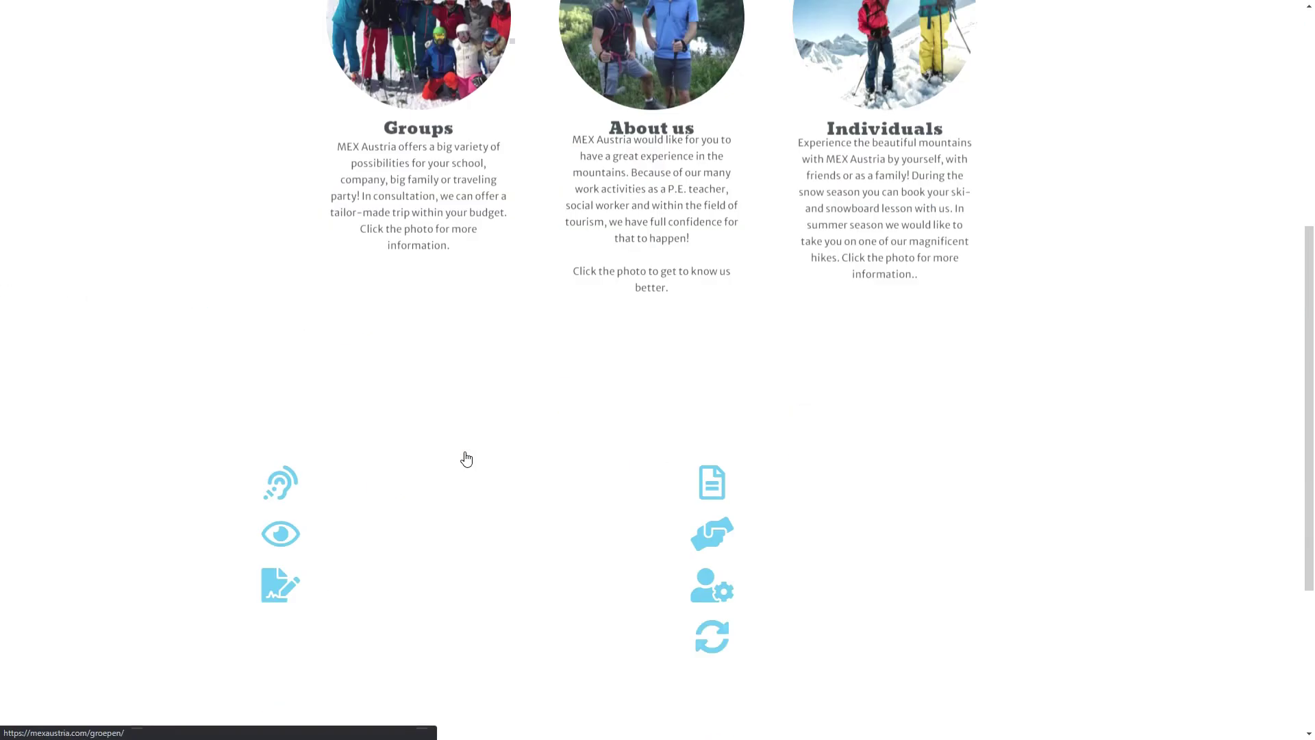
{"action": "scroll", "coordinate": [463, 459], "scroll_direction": "down", "scroll_amount": 3}
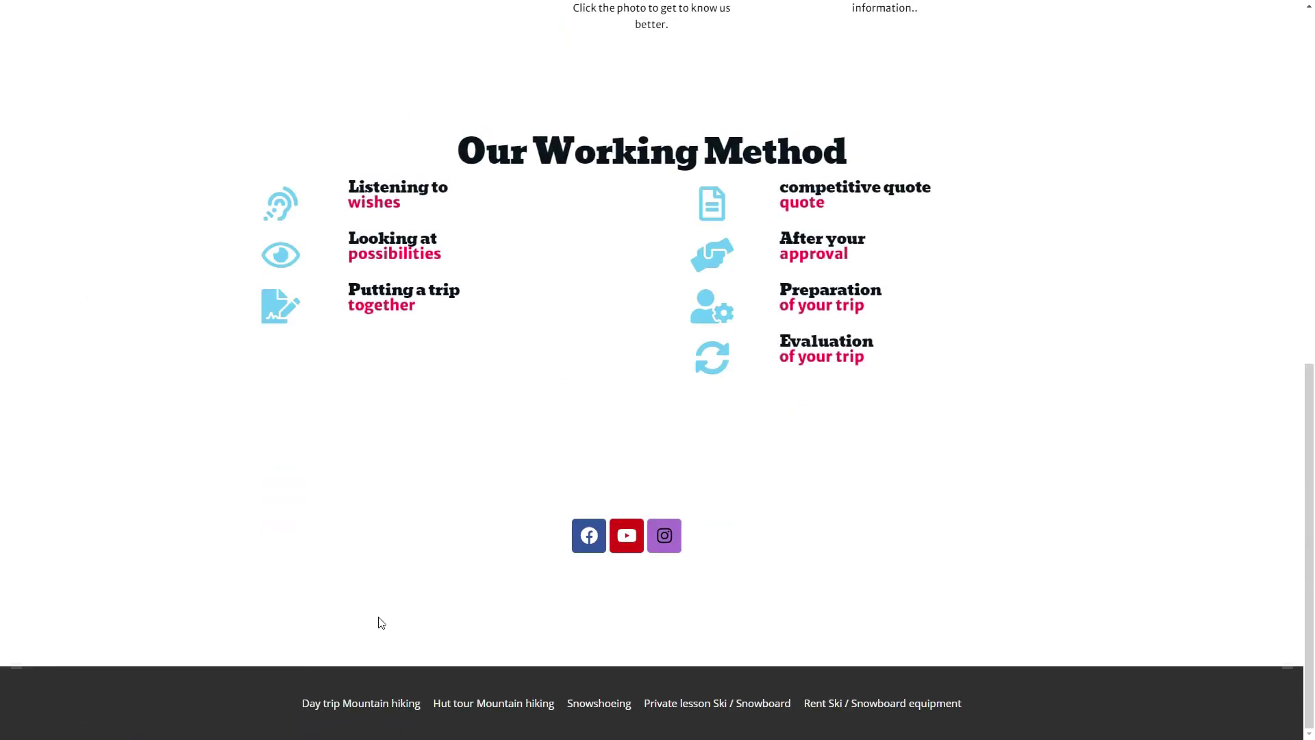